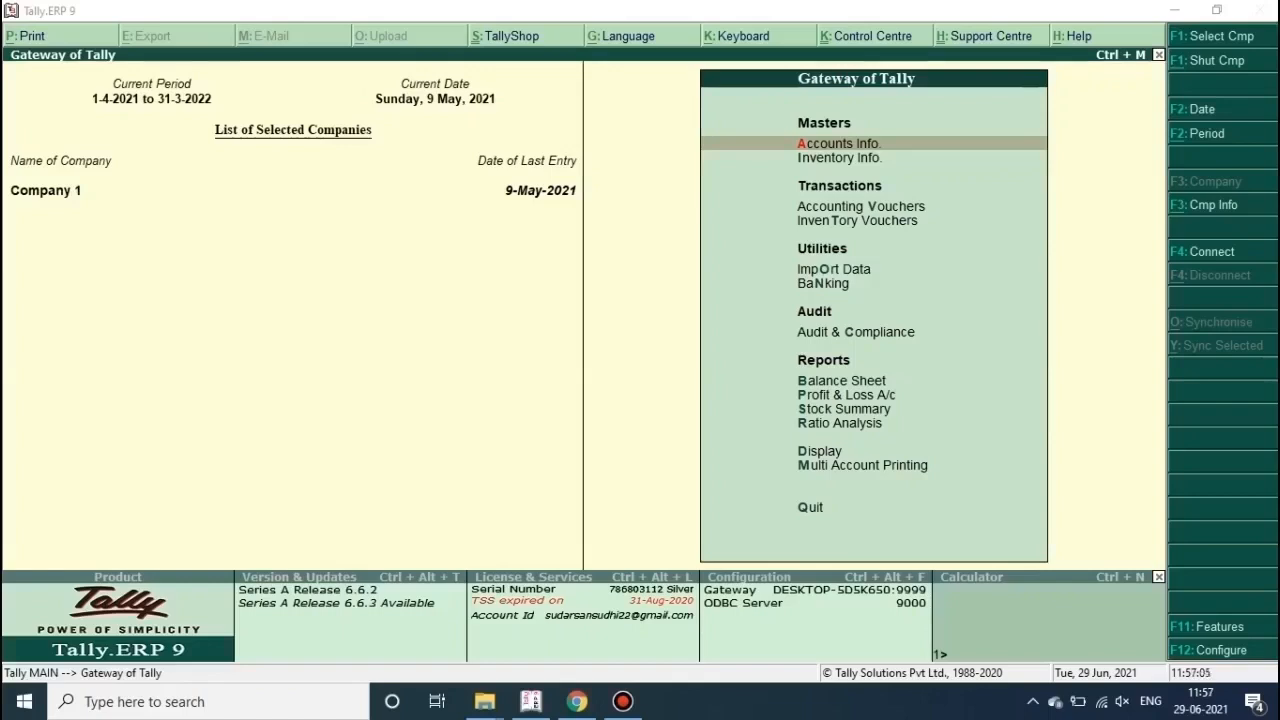
Step: Switch from Tally.ERP 9 to the GST portal home page in Chrome
key("alt+Tab")
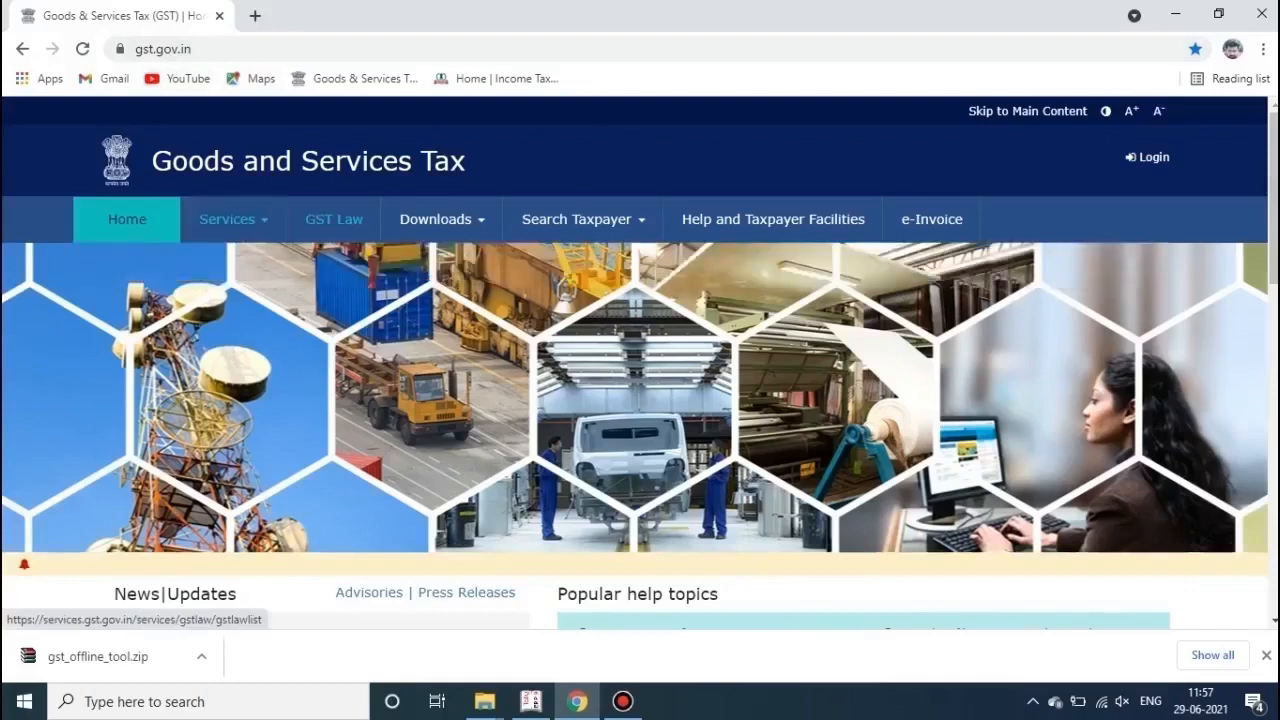
Step: Download the Returns Offline Tool V3.0.4 and pick the Downloads folder in File Explorer
left_click(440, 219)
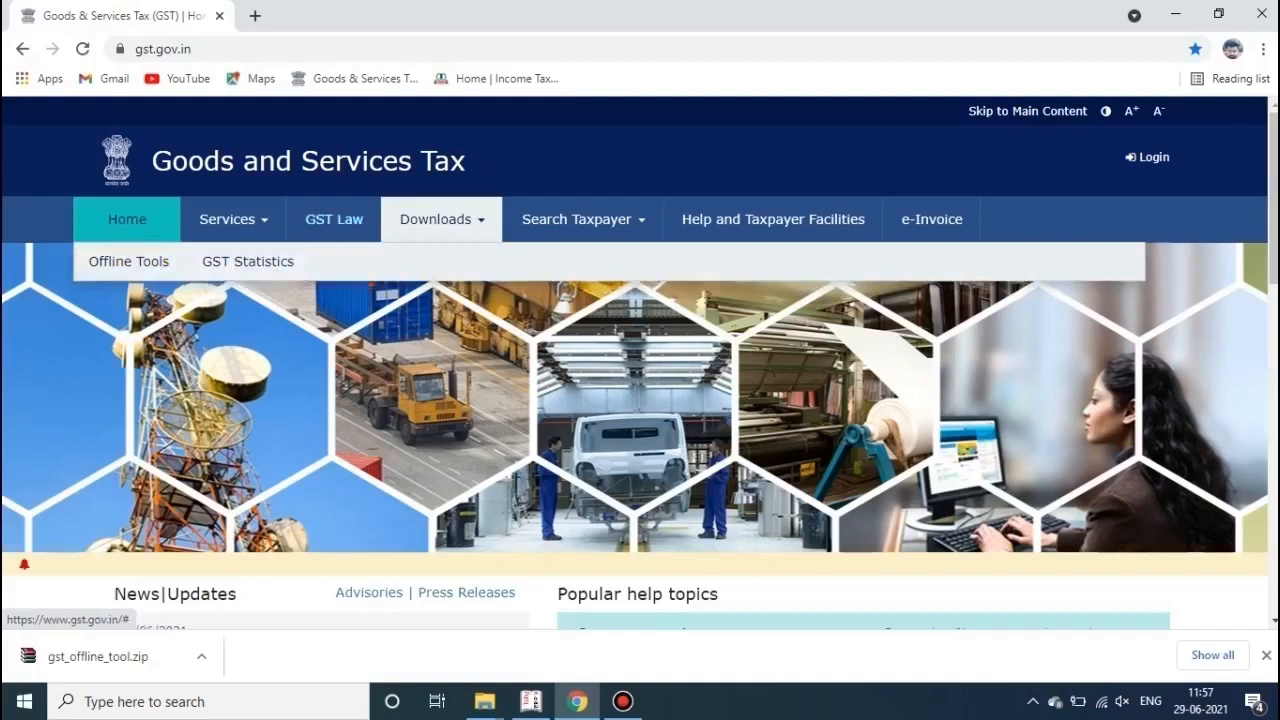
mouse_move(129, 262)
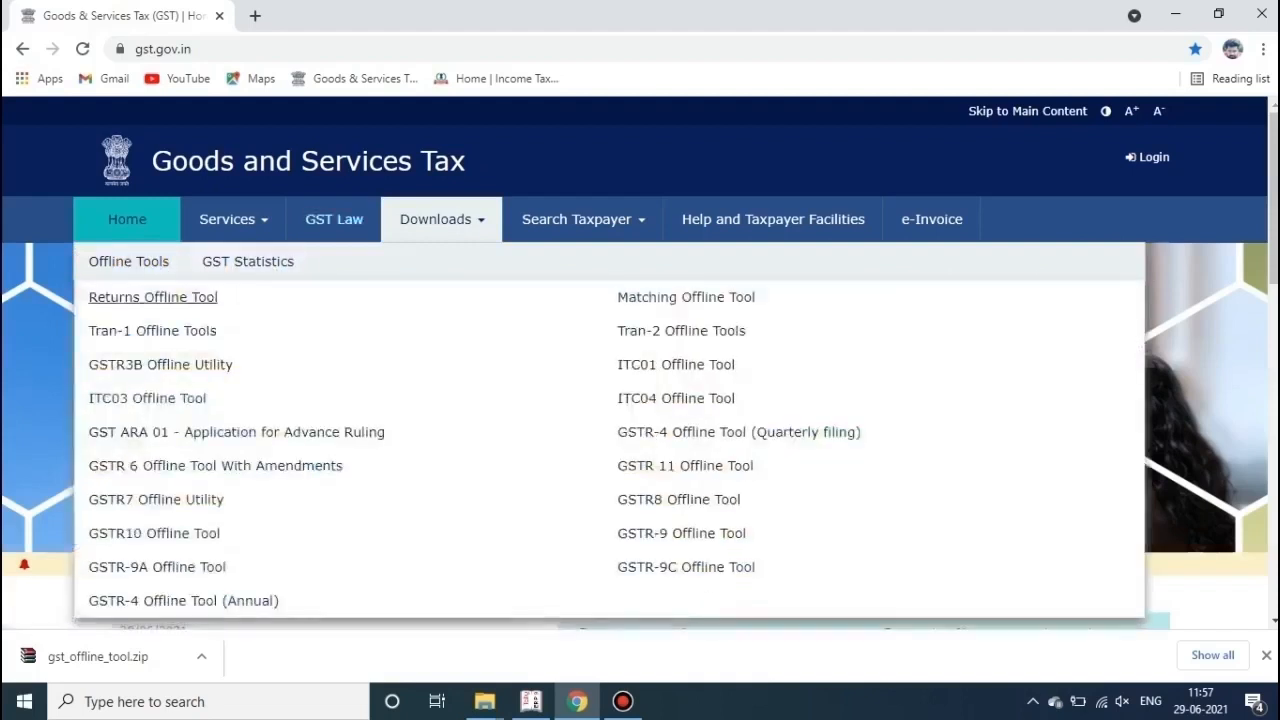
left_click(153, 297)
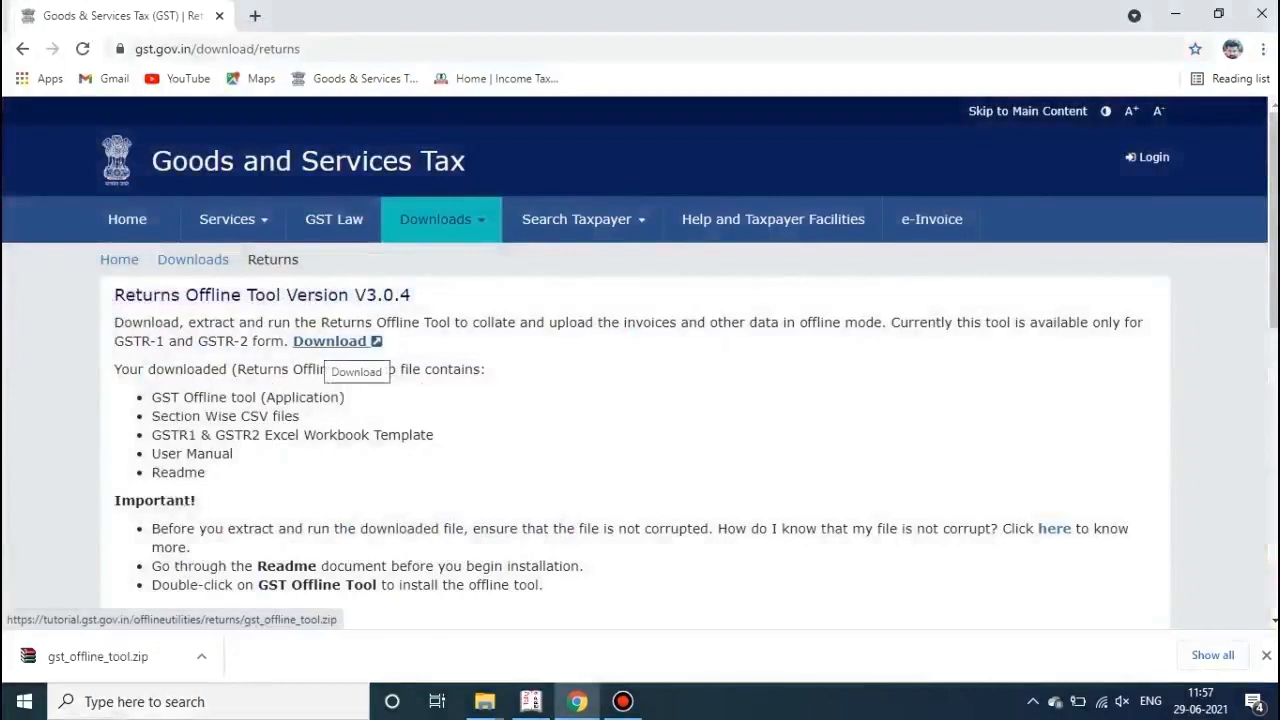
left_click(330, 341)
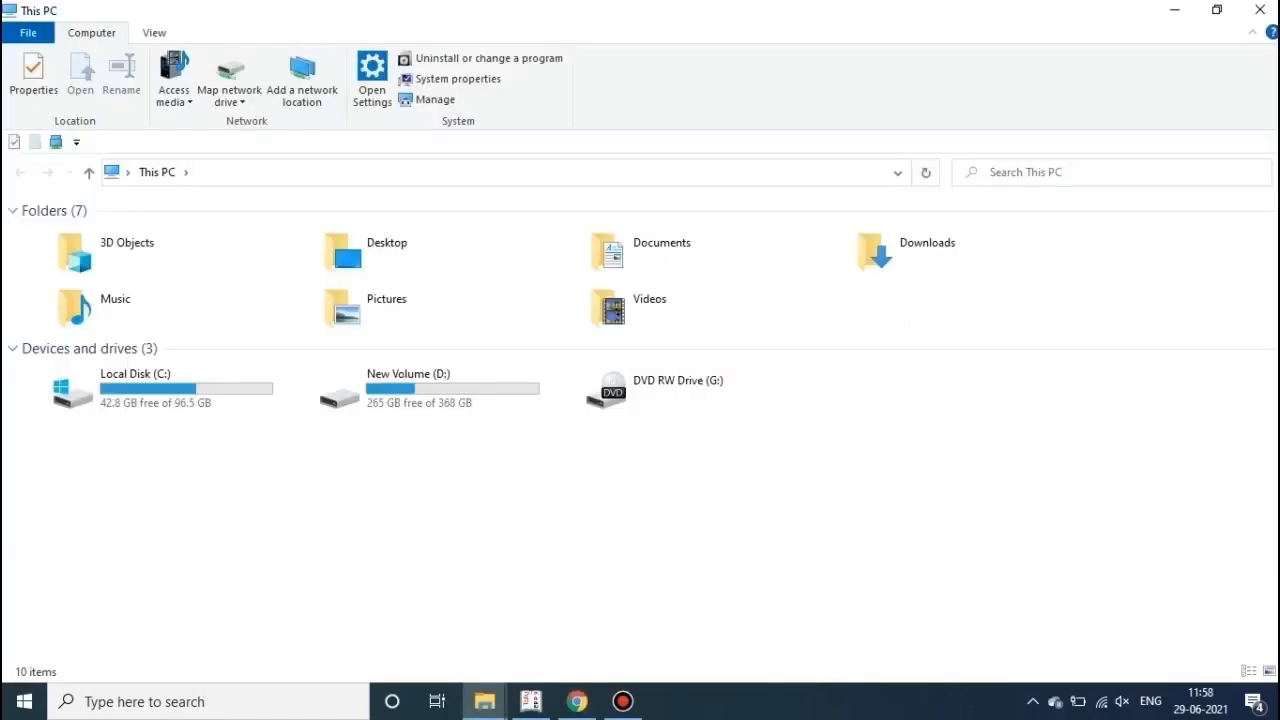
left_click(930, 250)
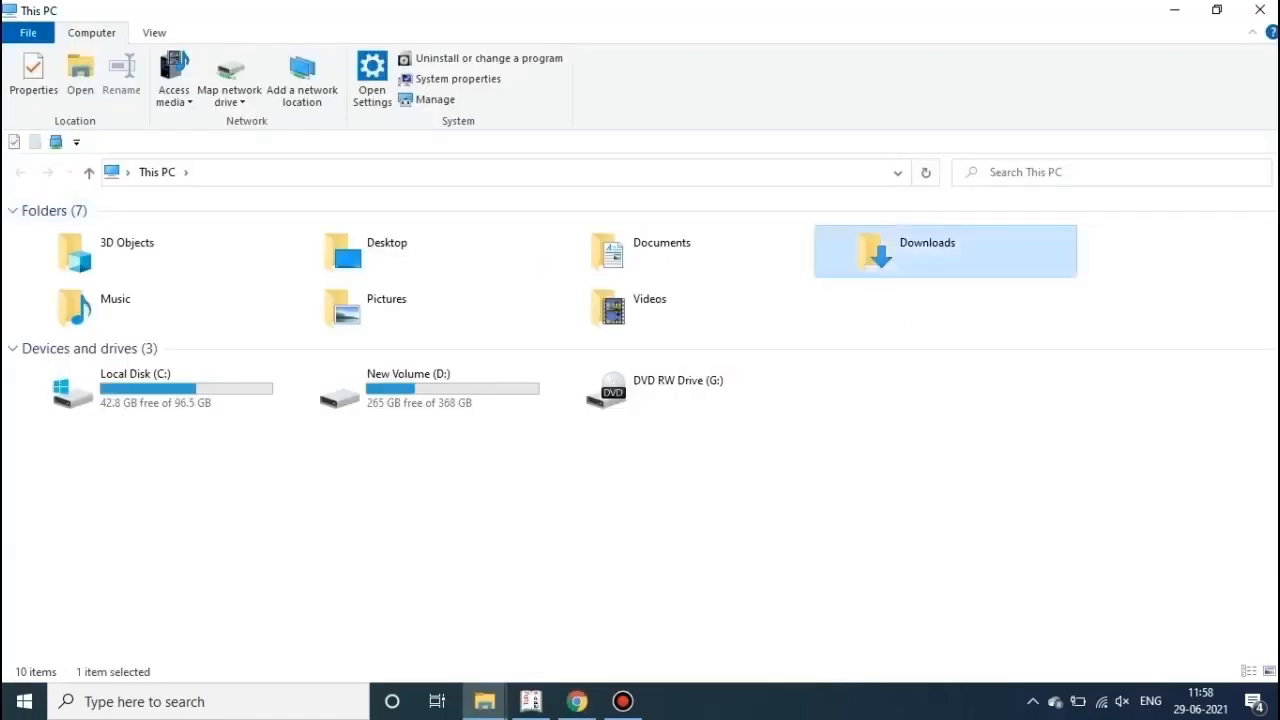
Step: Extract gst_offline_tool.zip in Downloads and open the extracted gst_offline_tool folder
key("Return")
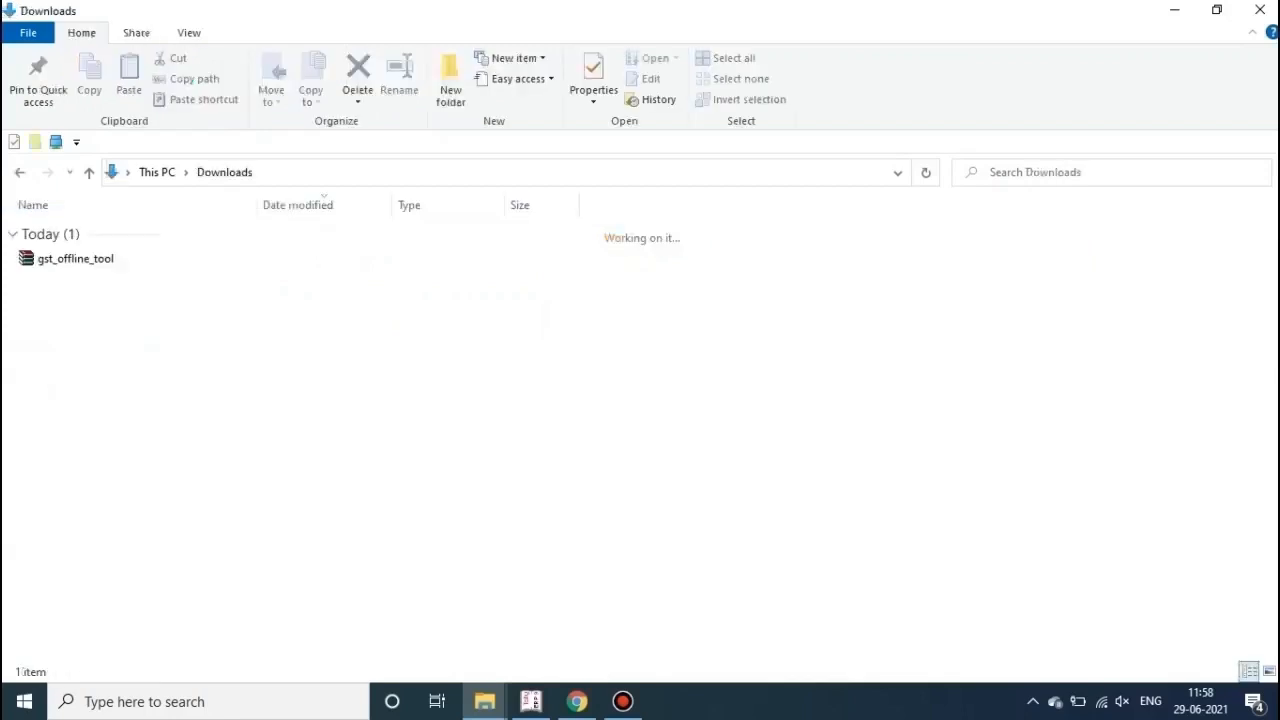
right_click(88, 260)
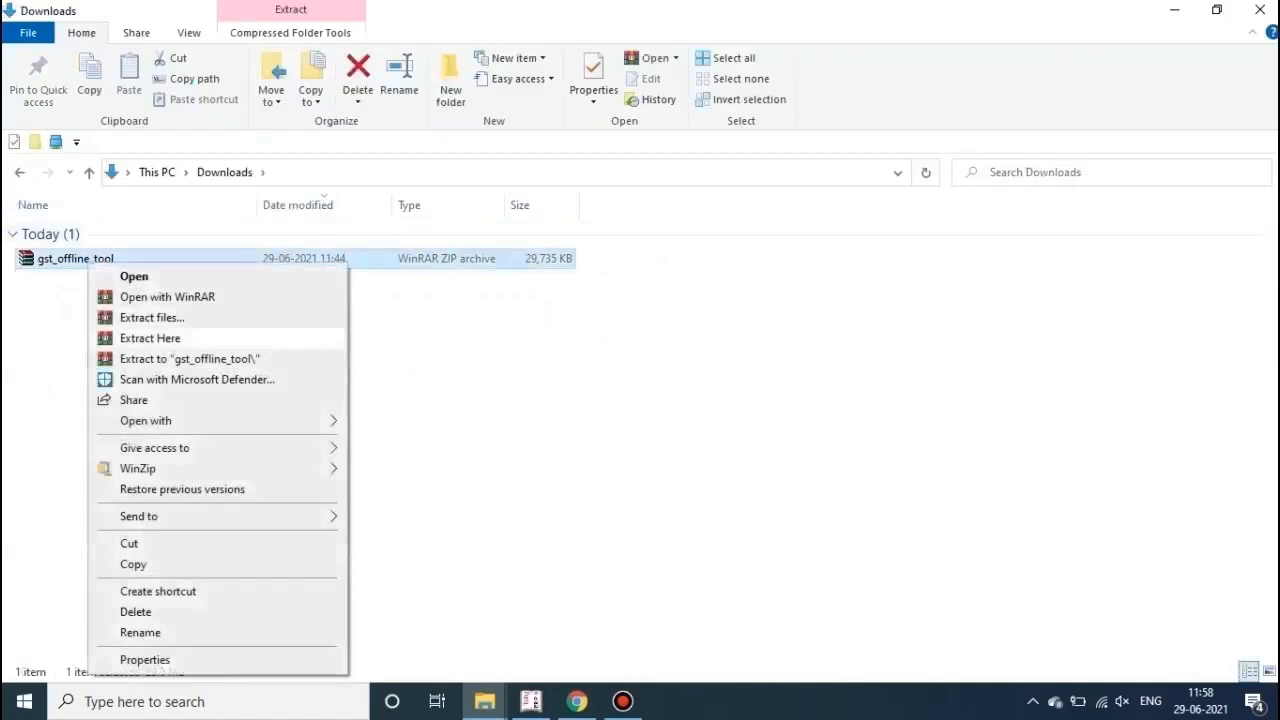
left_click(150, 338)
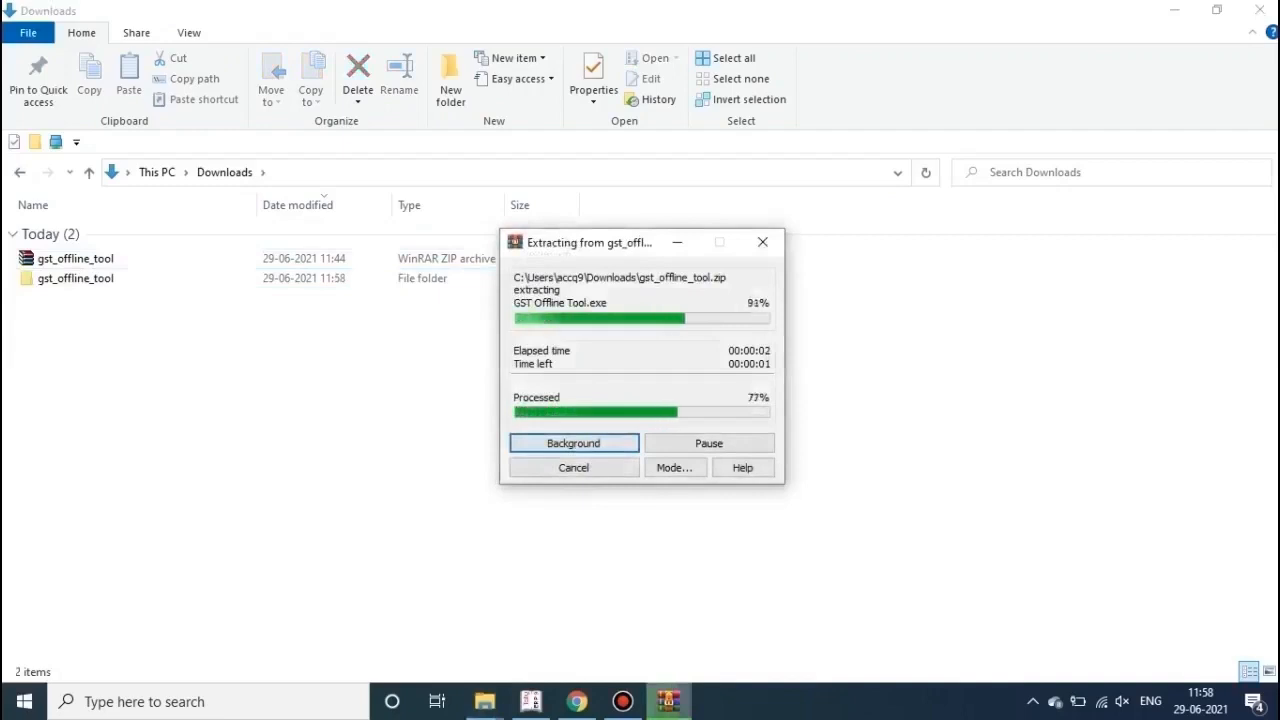
double_click(76, 277)
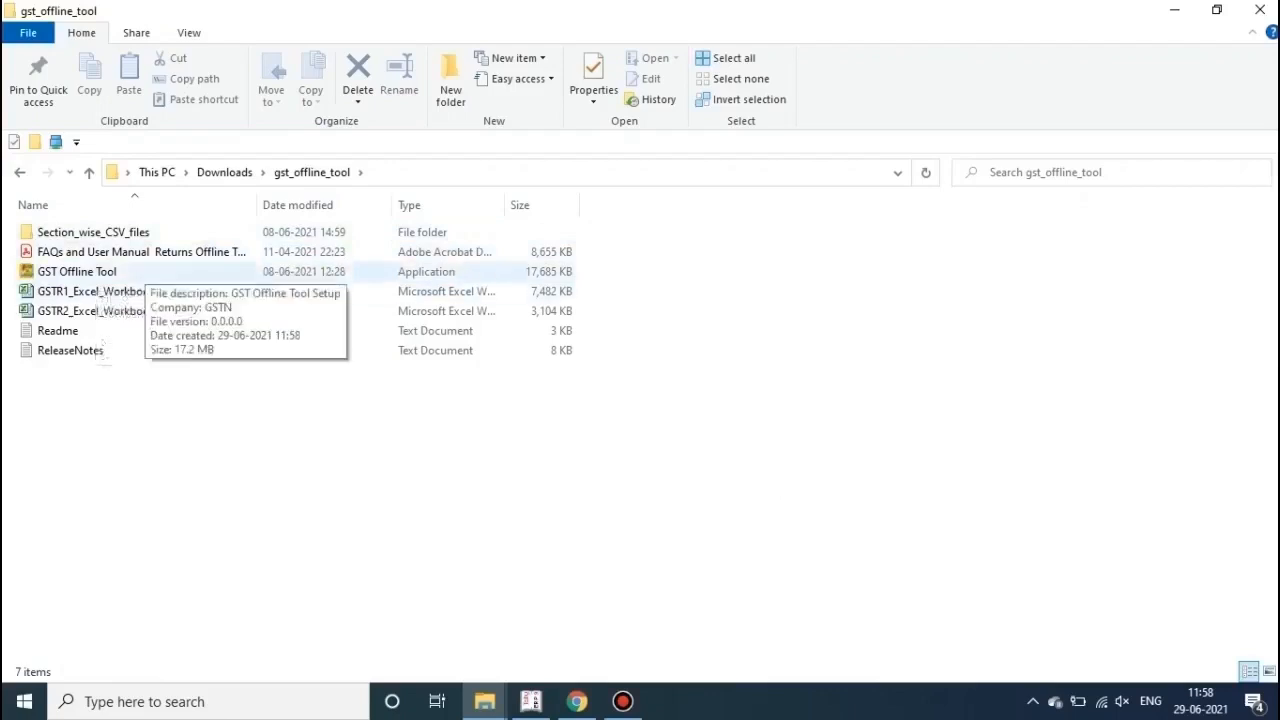
Step: Run the installer as administrator, installing to d:\GST Offline Tool with a desktop icon
right_click(97, 271)
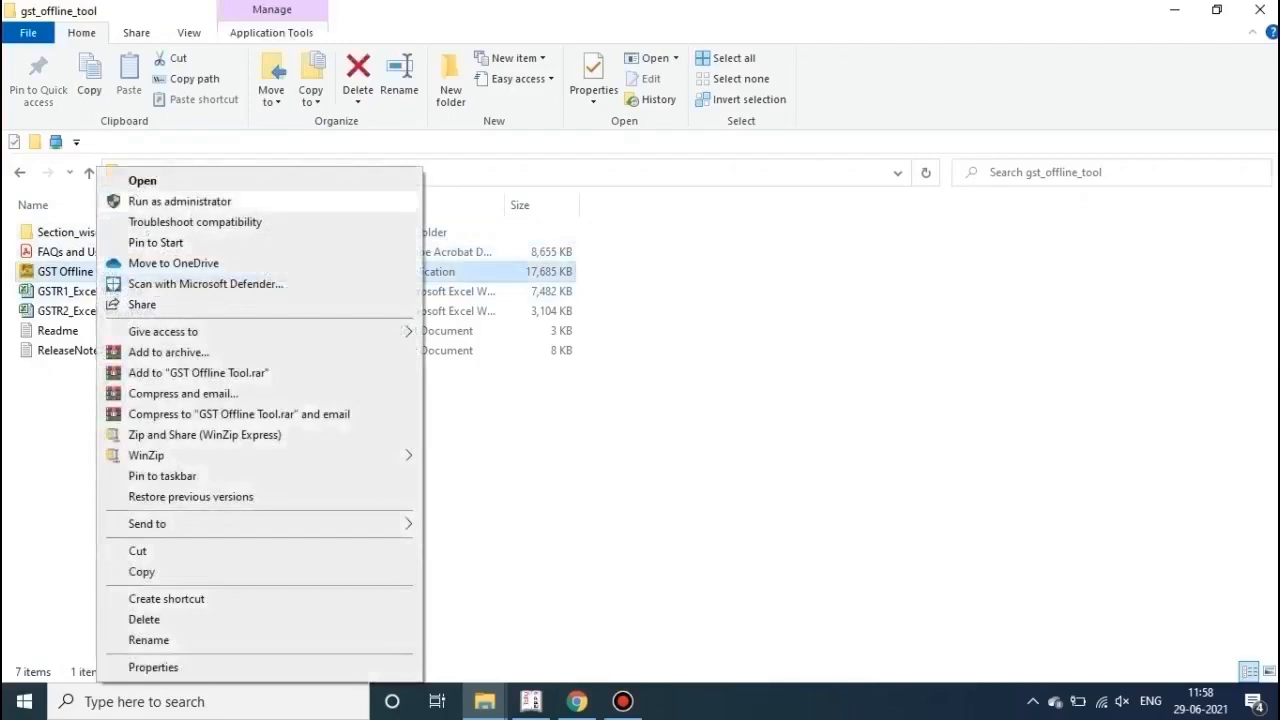
left_click(180, 201)
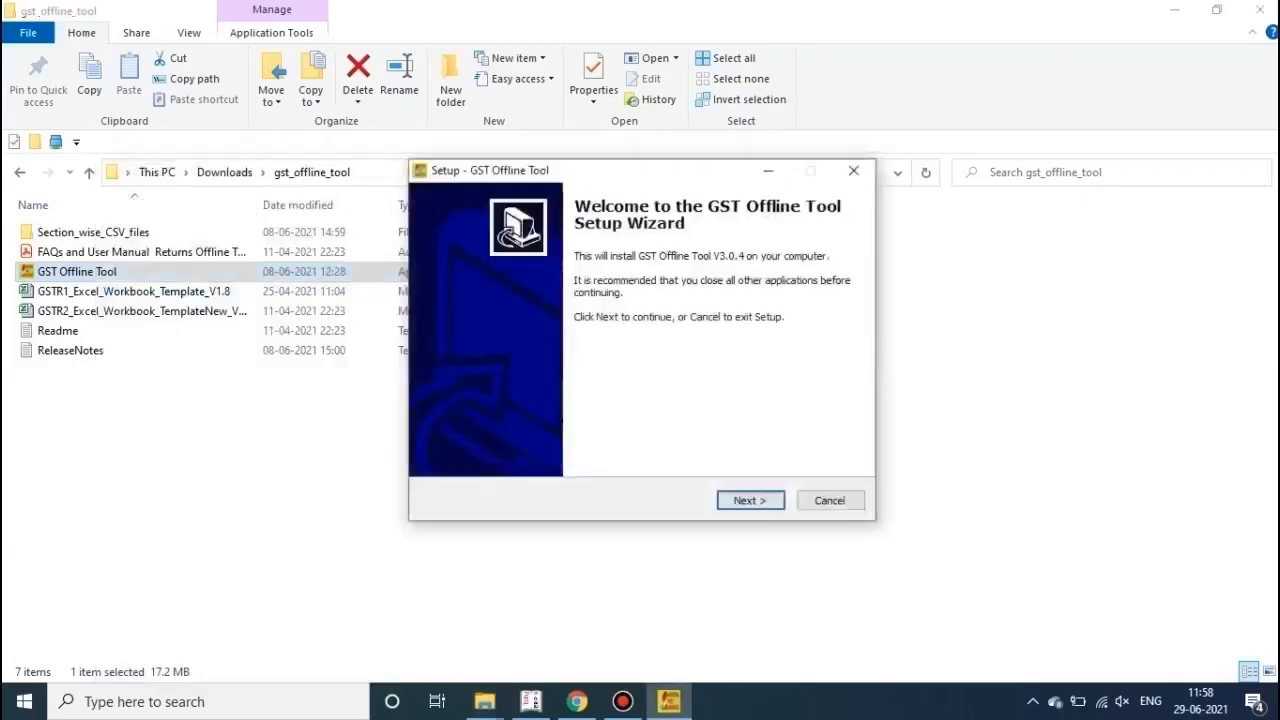
key("Return")
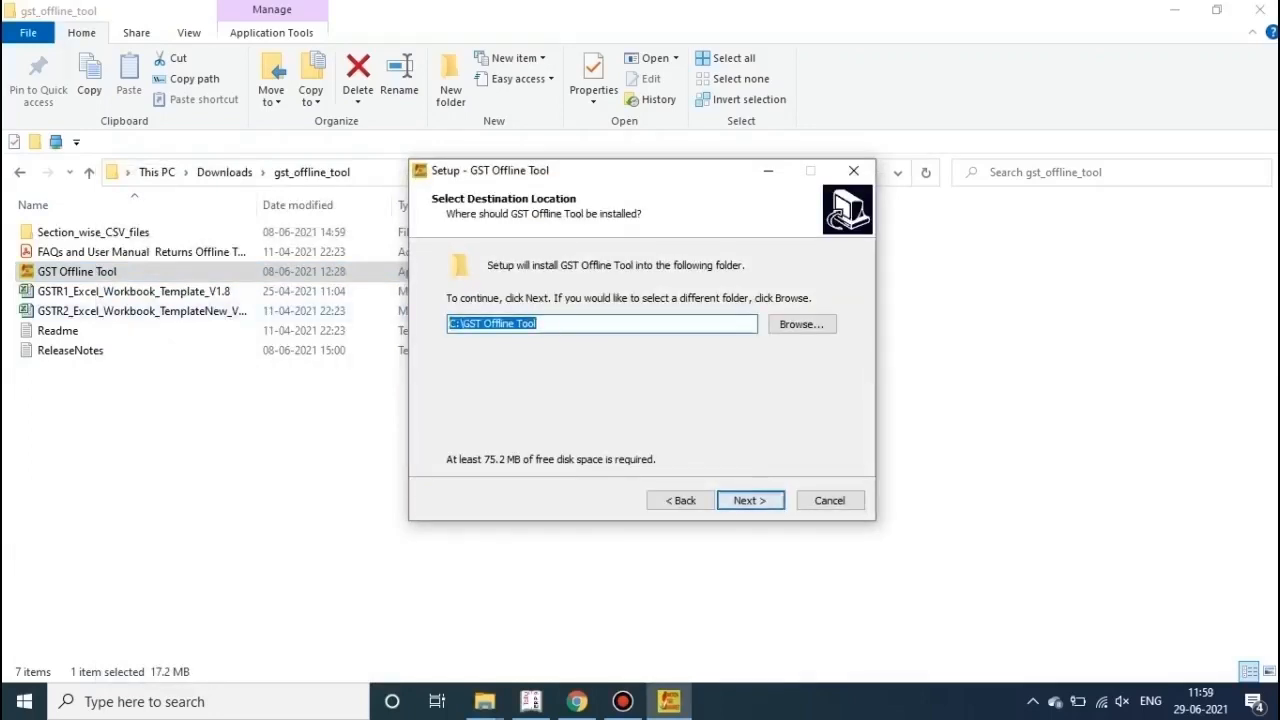
left_click(453, 323)
type("d")
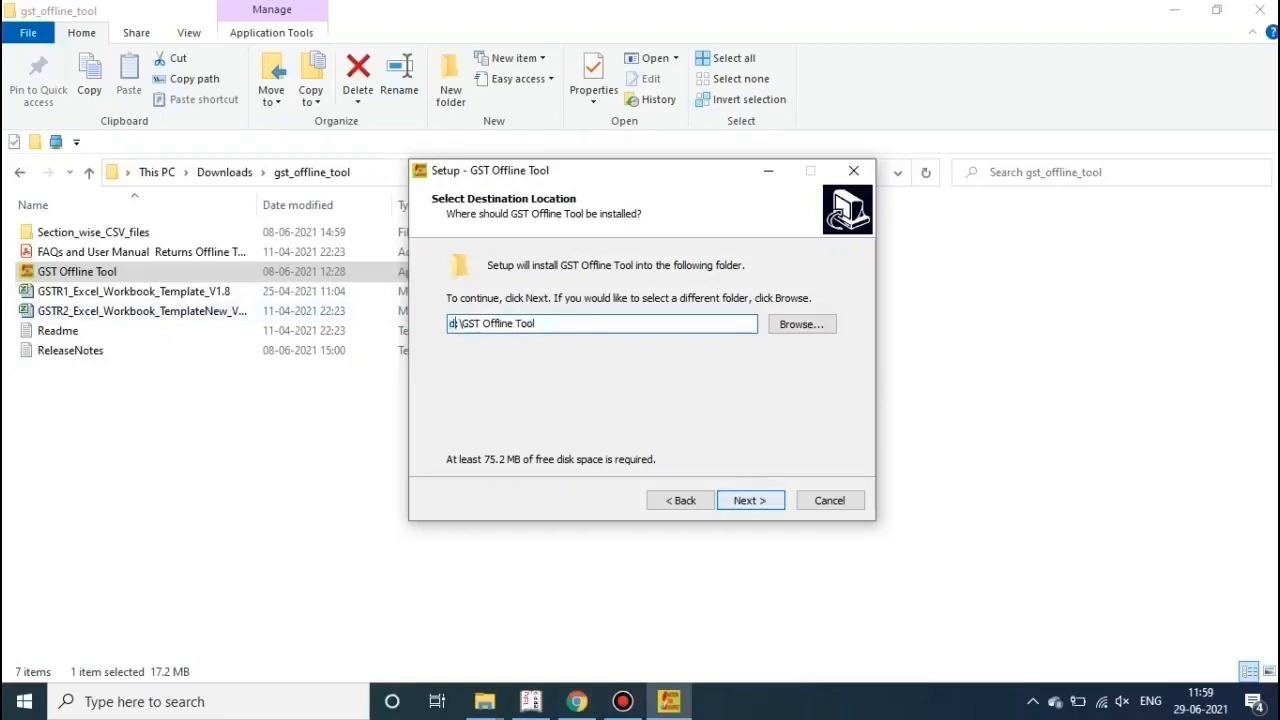
key("Return")
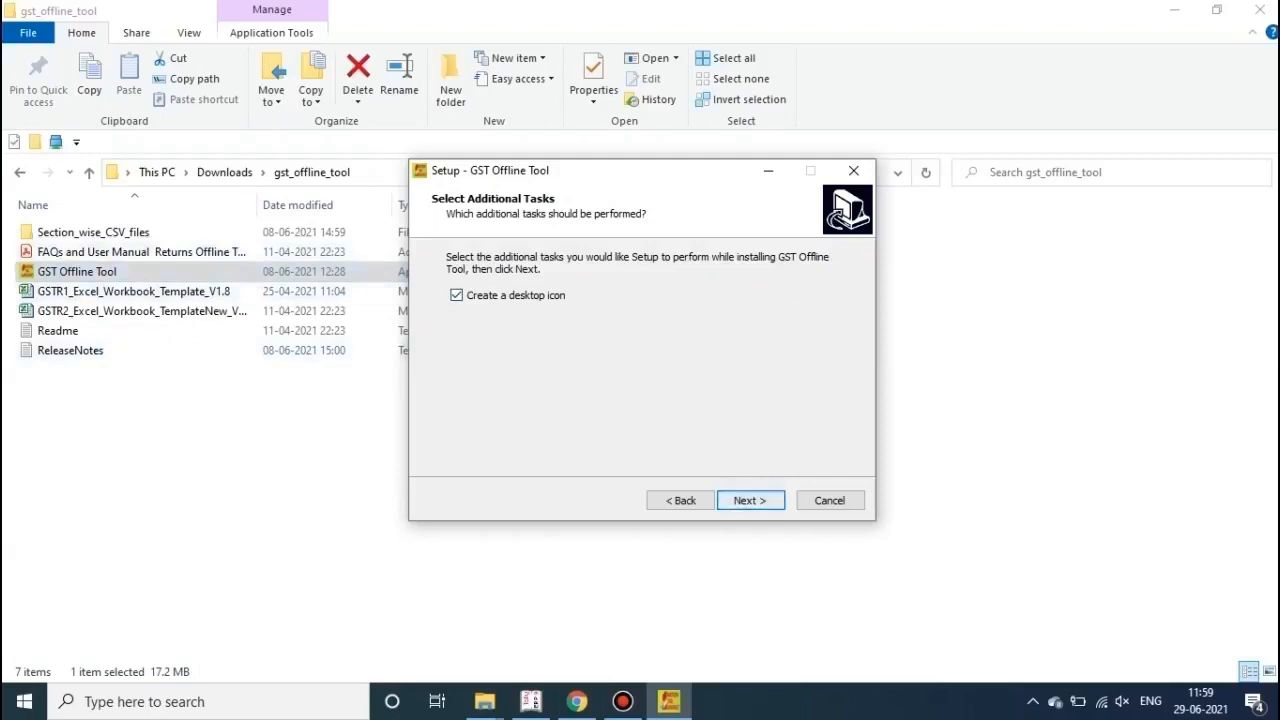
key("Return")
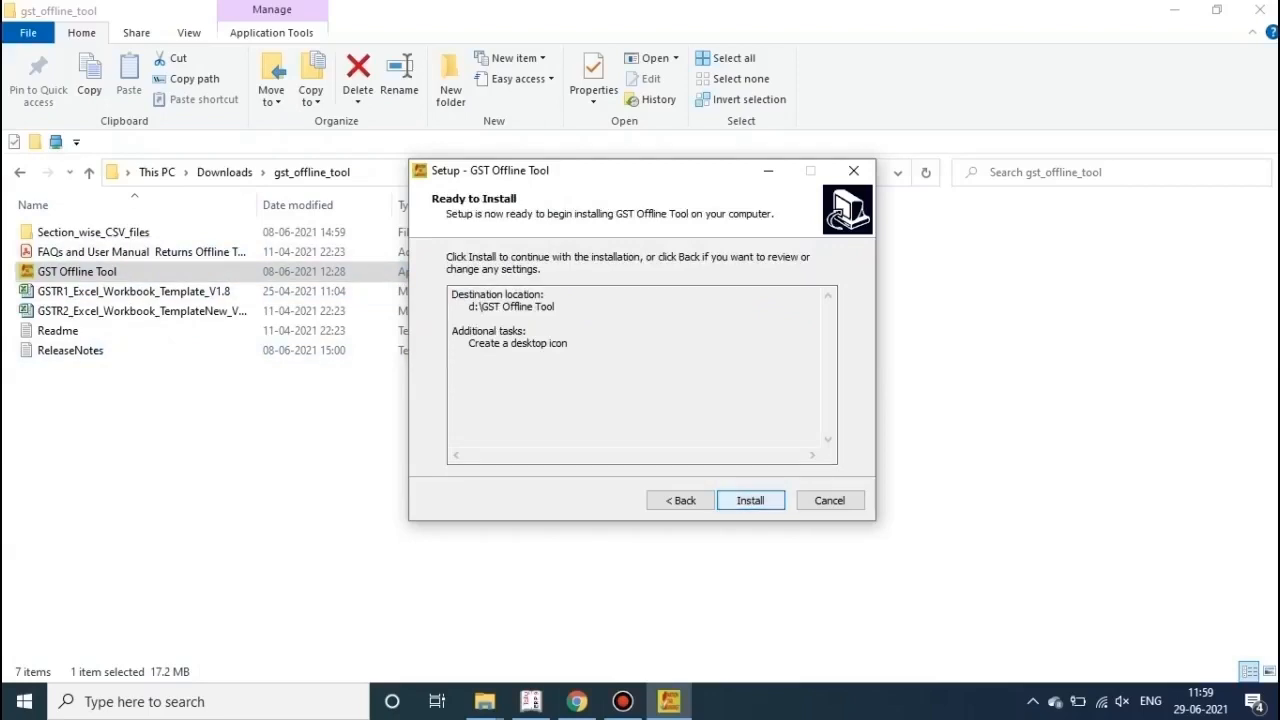
key("Return")
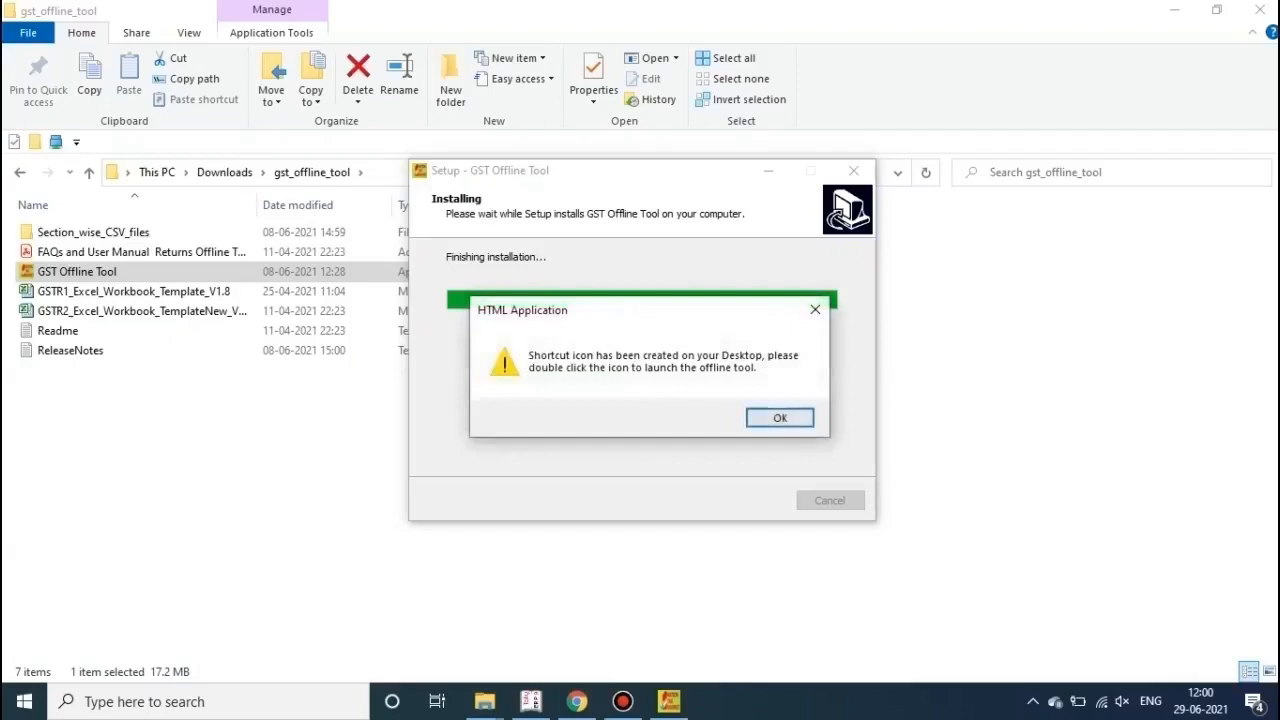
key("Return")
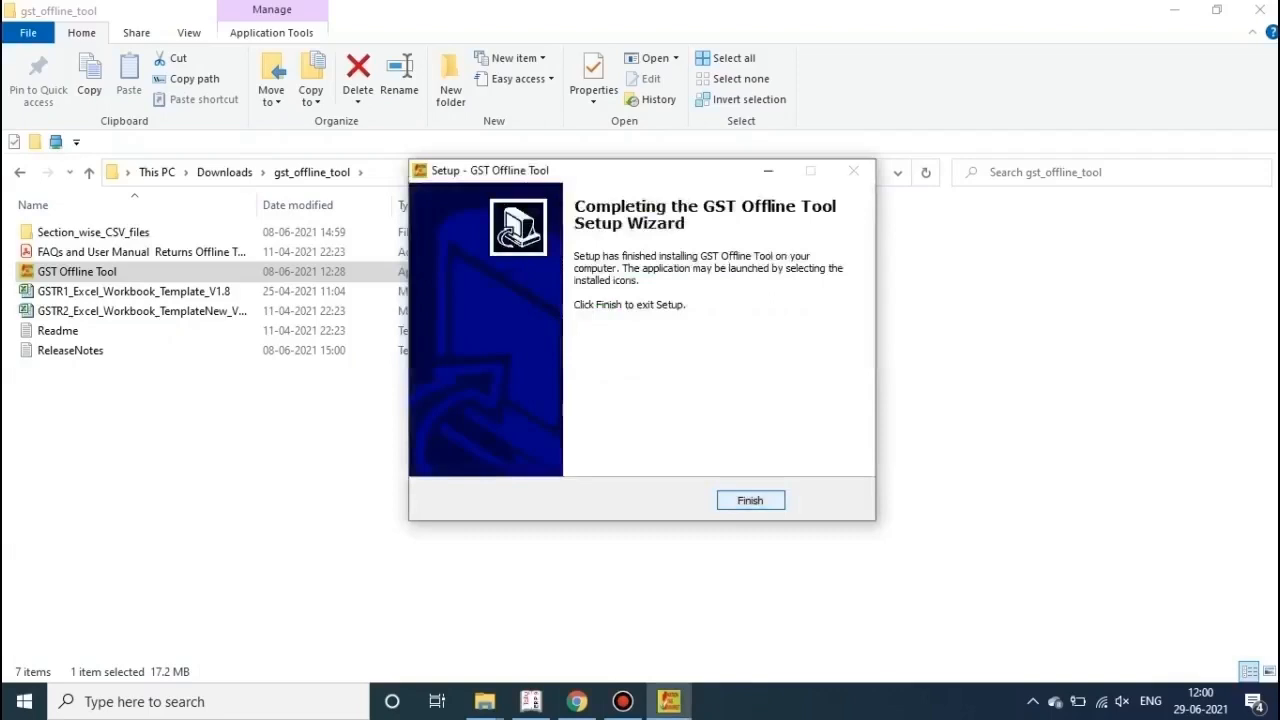
key("Return")
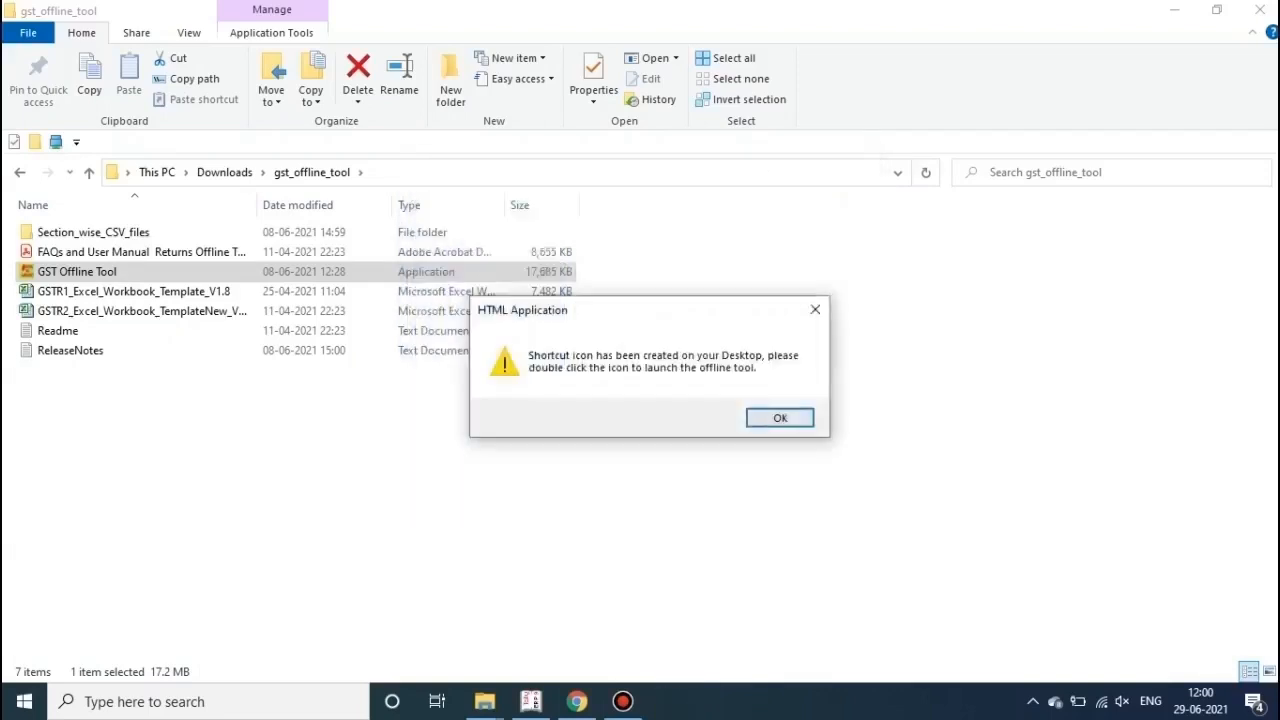
Step: Open GSTR1_Excel_Workbook_Template_V1.8, view its hsn, b2b and b2cl sheets, then close it
left_click(780, 418)
left_click(134, 291)
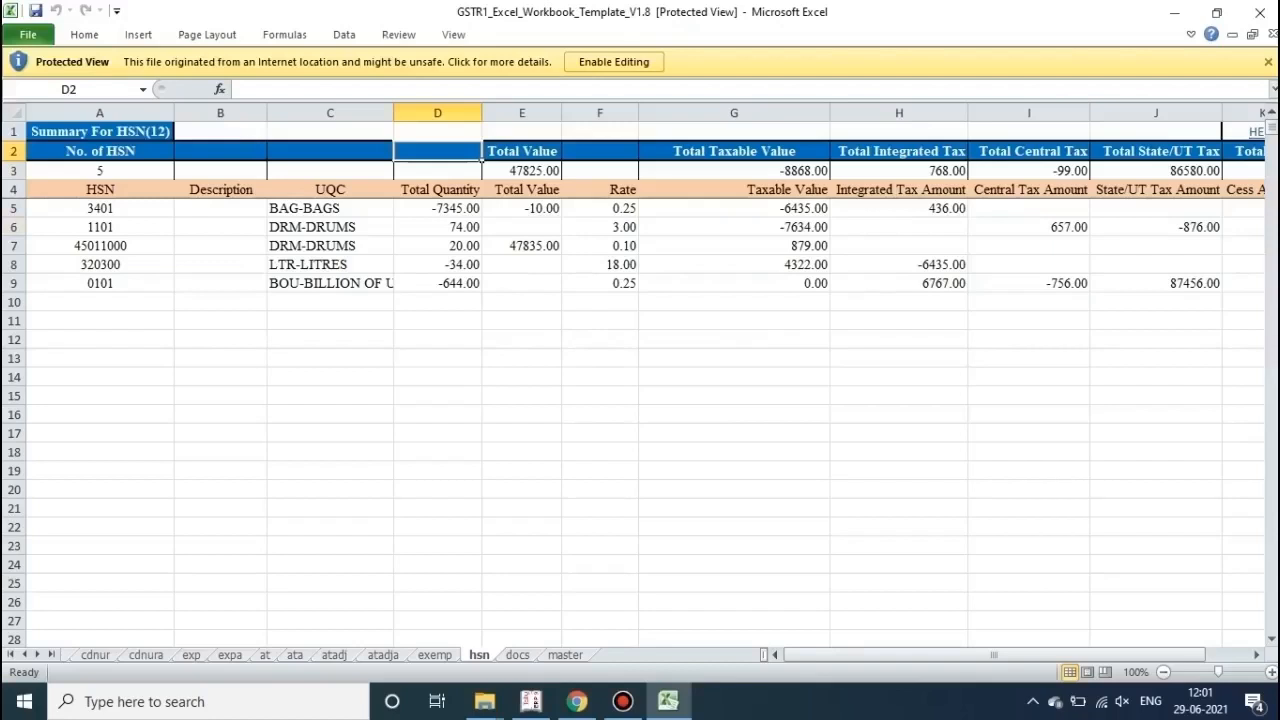
scroll(640, 400, "down", 1)
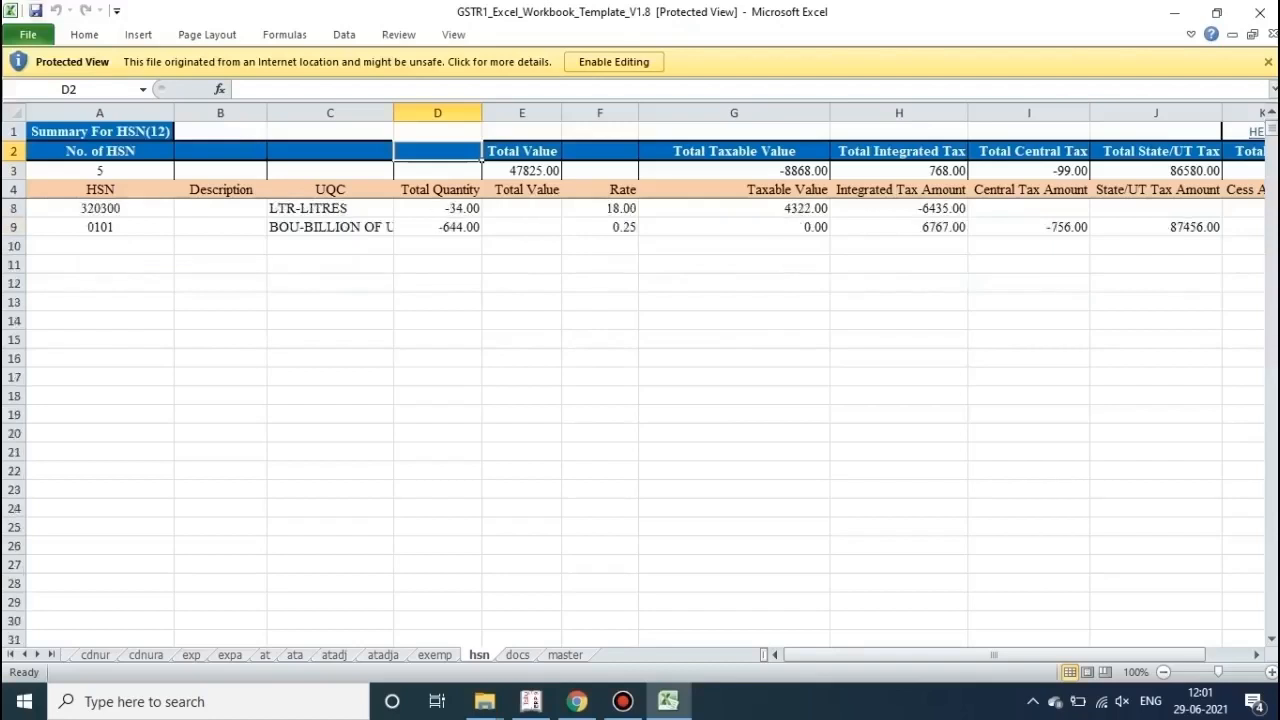
left_click(10, 655)
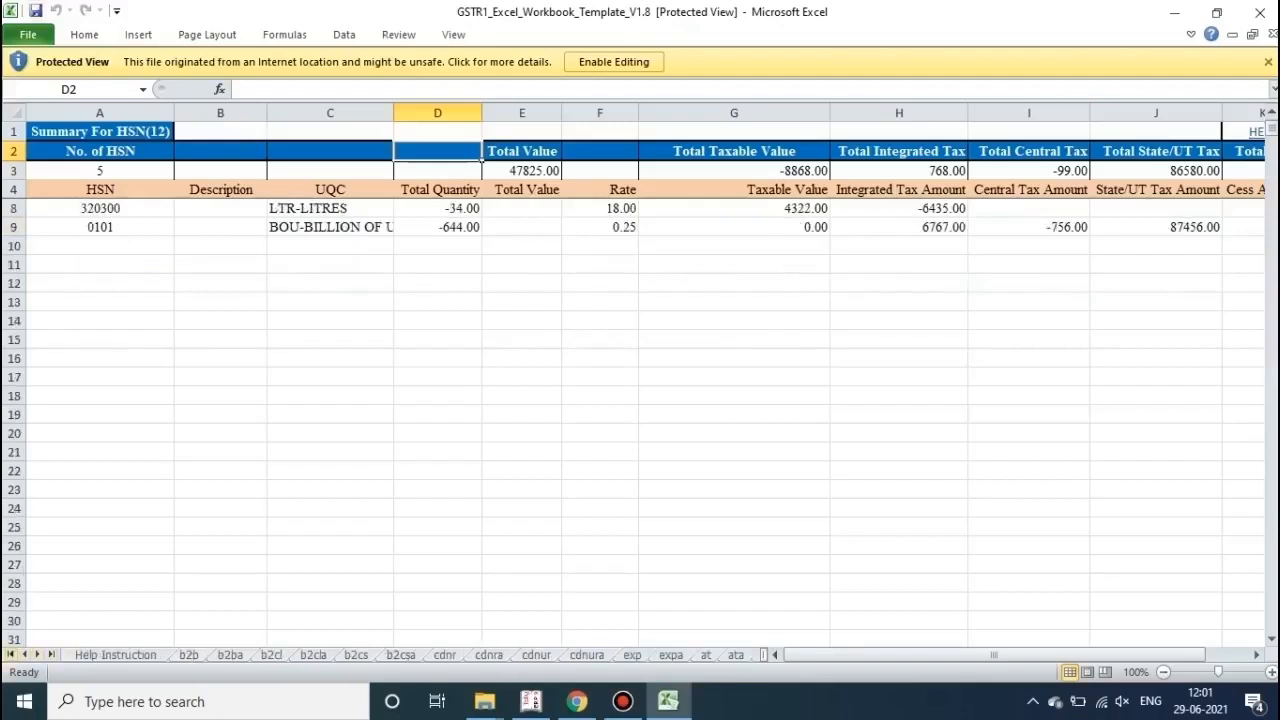
left_click(189, 655)
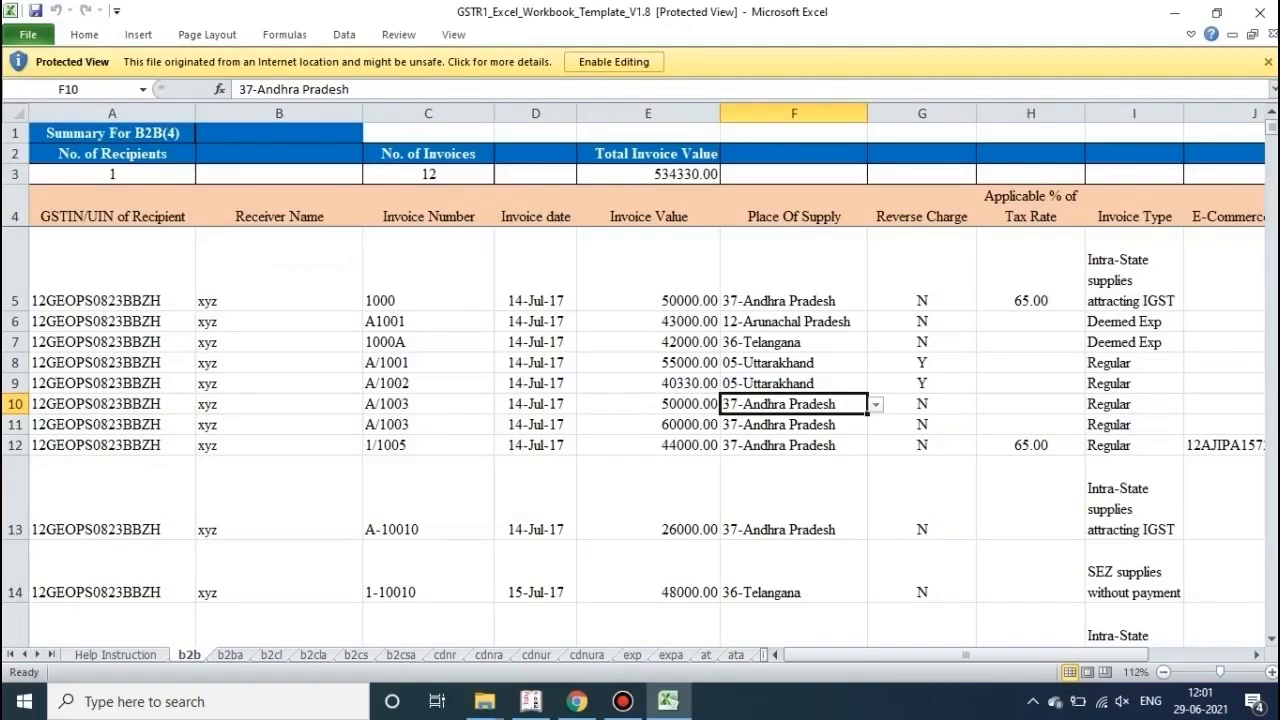
left_click(271, 655)
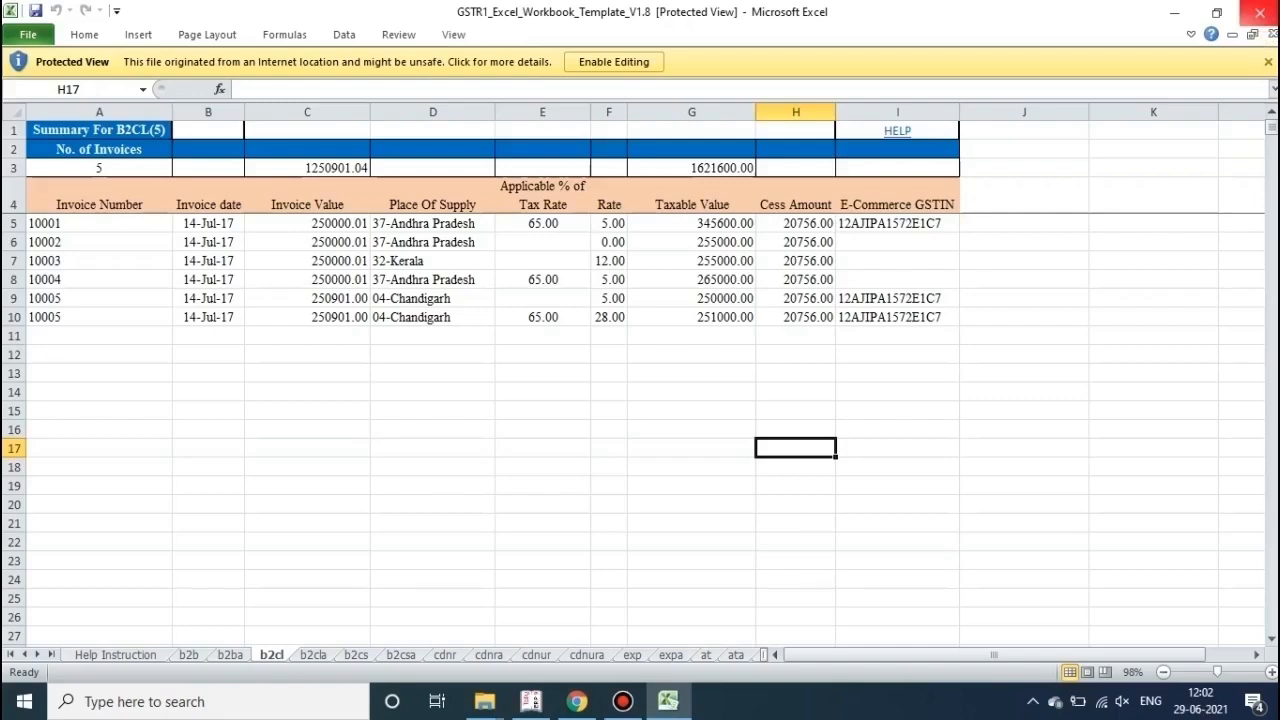
left_click(1259, 13)
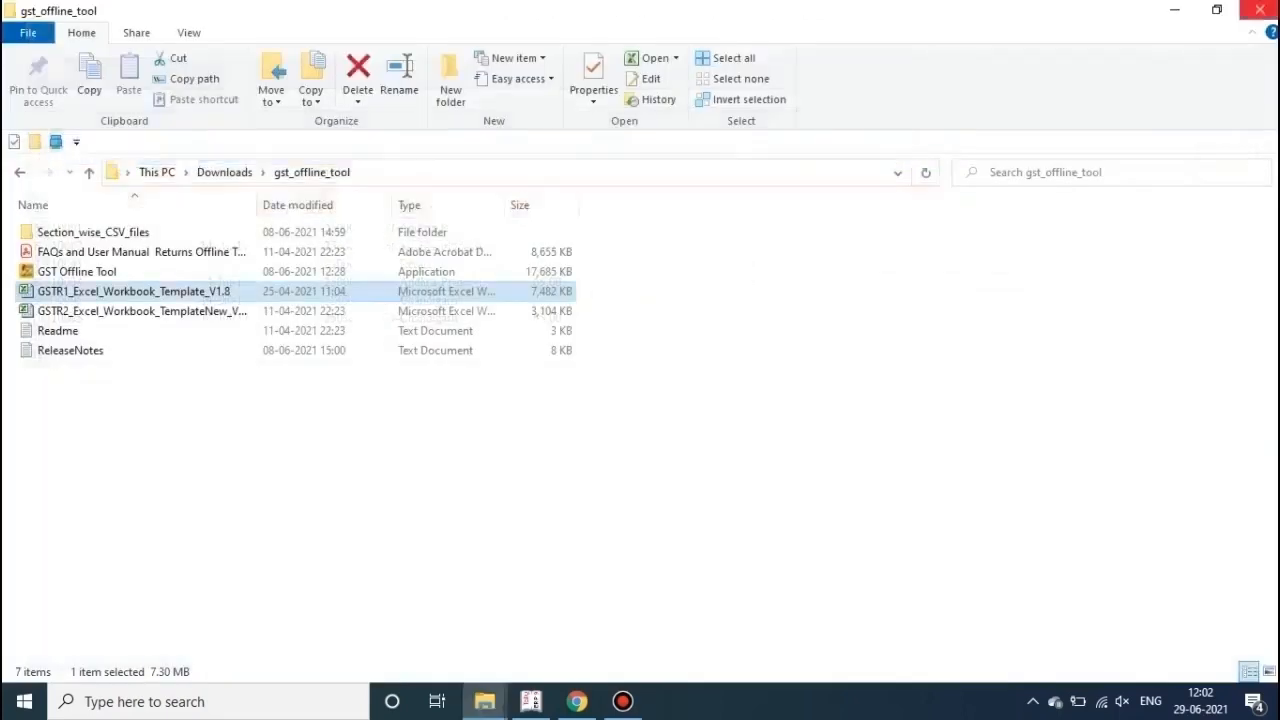
Step: Close the folder window, launch GST Offline Tool from the desktop, then return to Tally.ERP 9
left_click(1259, 10)
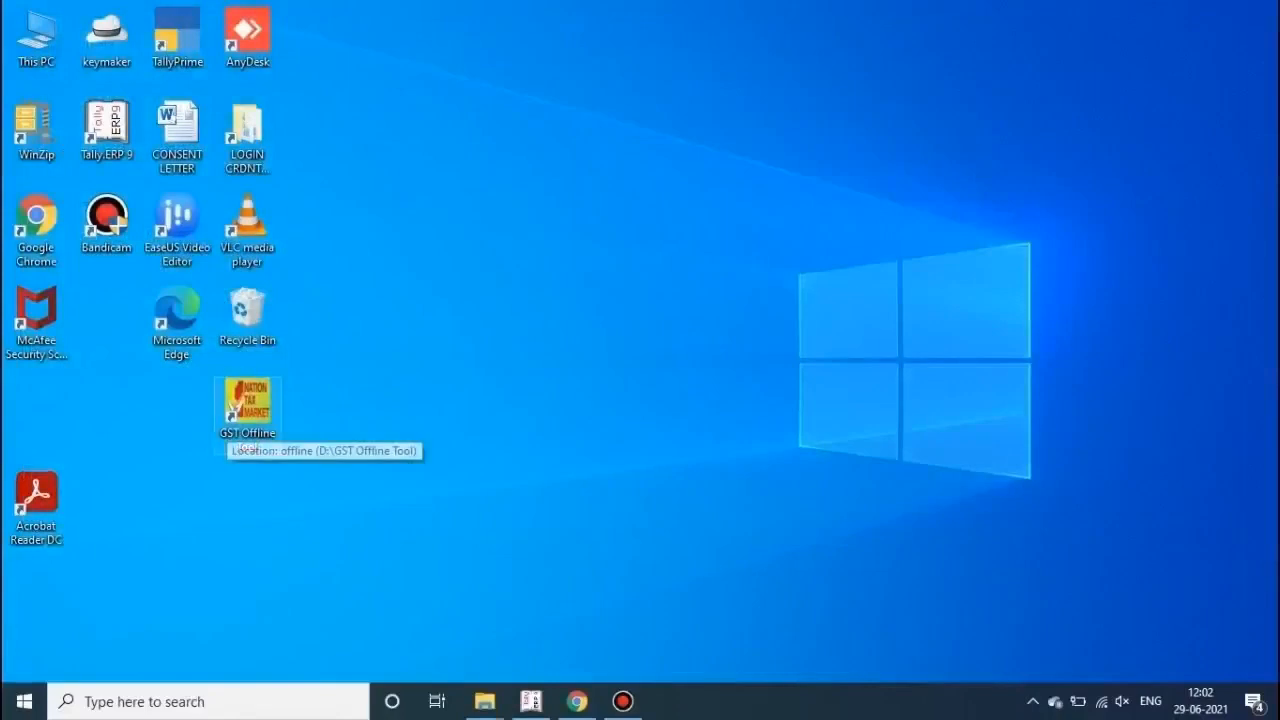
double_click(247, 410)
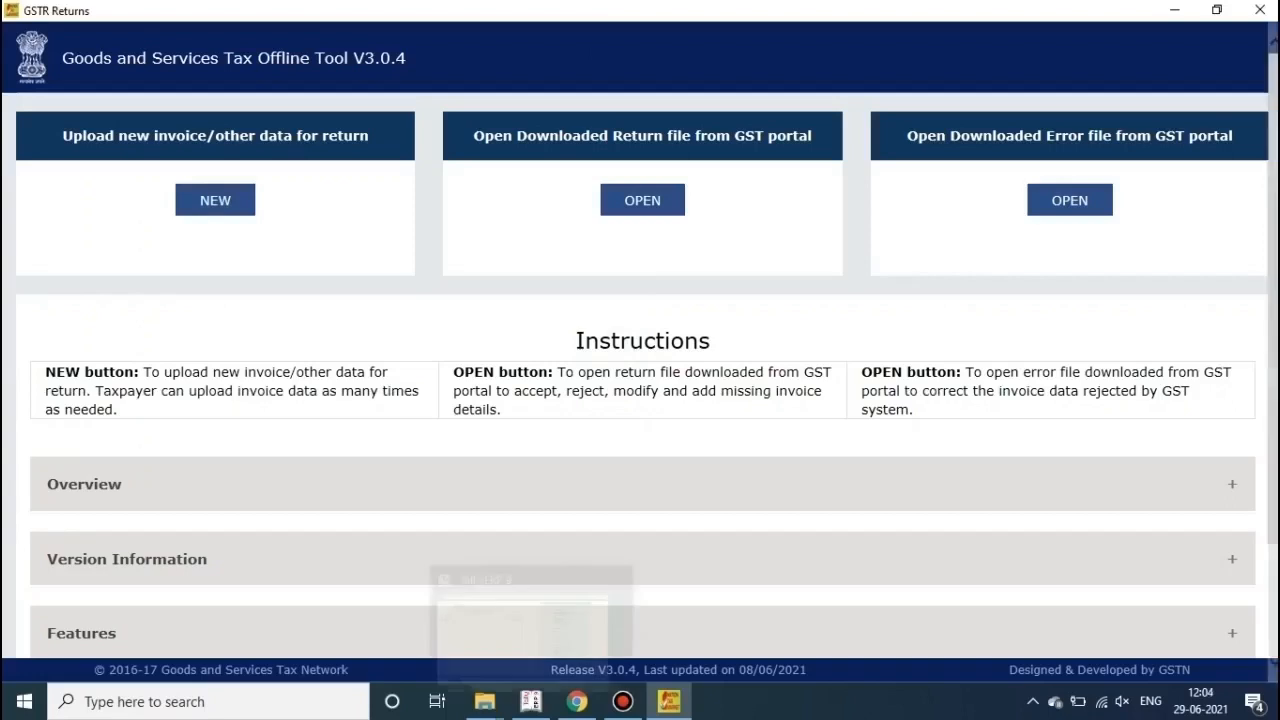
left_click(530, 701)
Step: Open the GSTR-1 report for the period 1-5-2021 to 31-5-2021
key("Down")
key("Down")
key("Down")
key("Down")
key("Down")
key("Down")
key("Down")
key("Down")
key("Down")
key("Down")
key("Down")
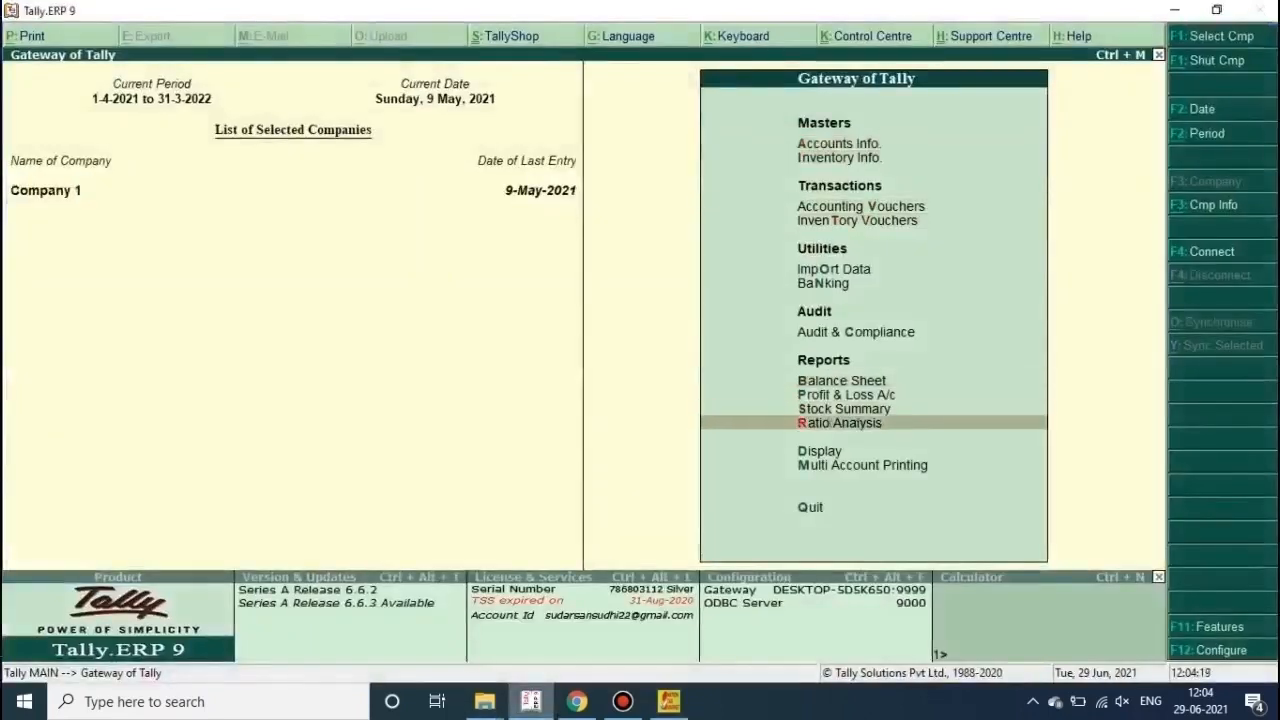
key("Return")
key("Down")
key("Down")
key("Down")
key("Down")
key("Down")
key("Down")
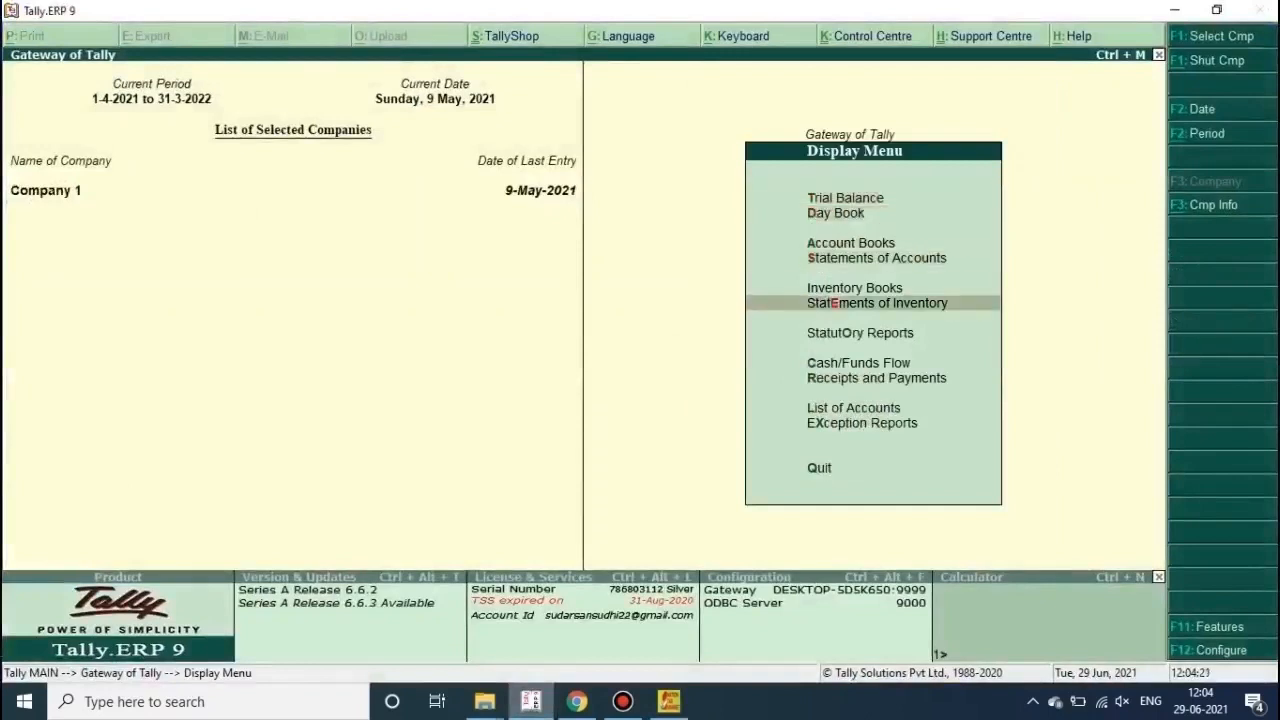
key("Return")
key("Return")
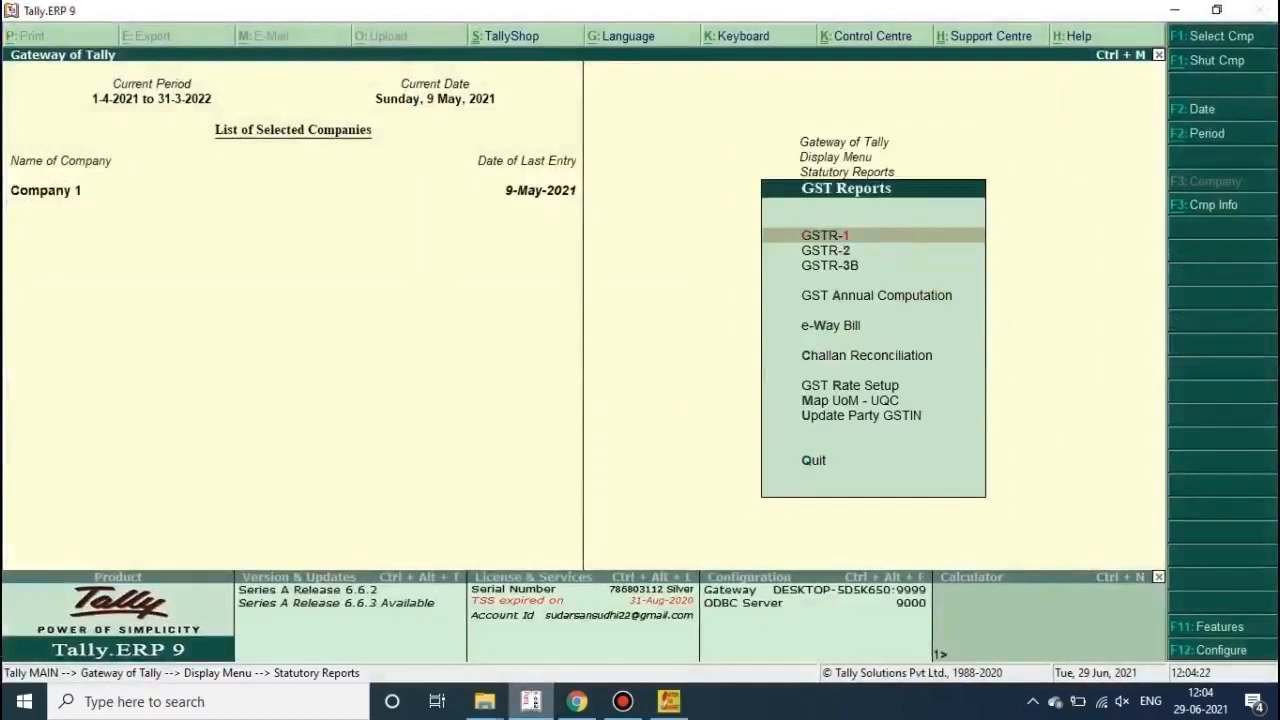
key("Return")
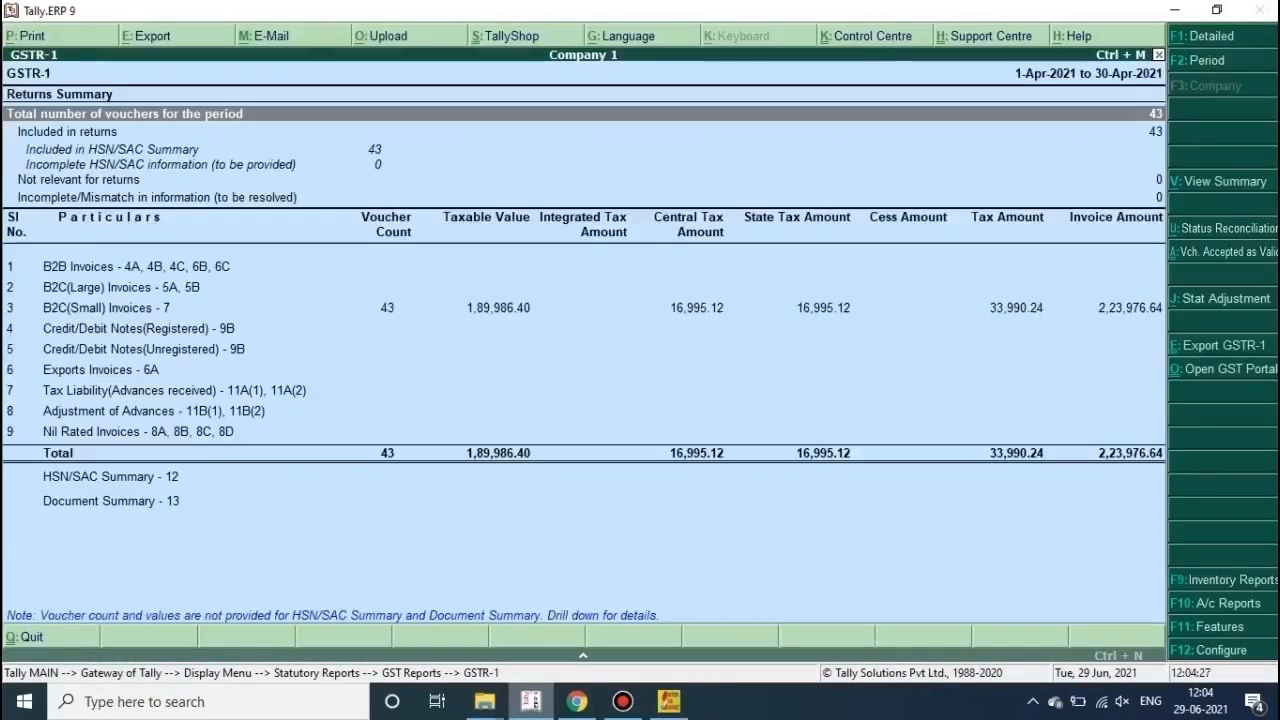
key("F2")
type("1-5")
key("Return")
type("31-5")
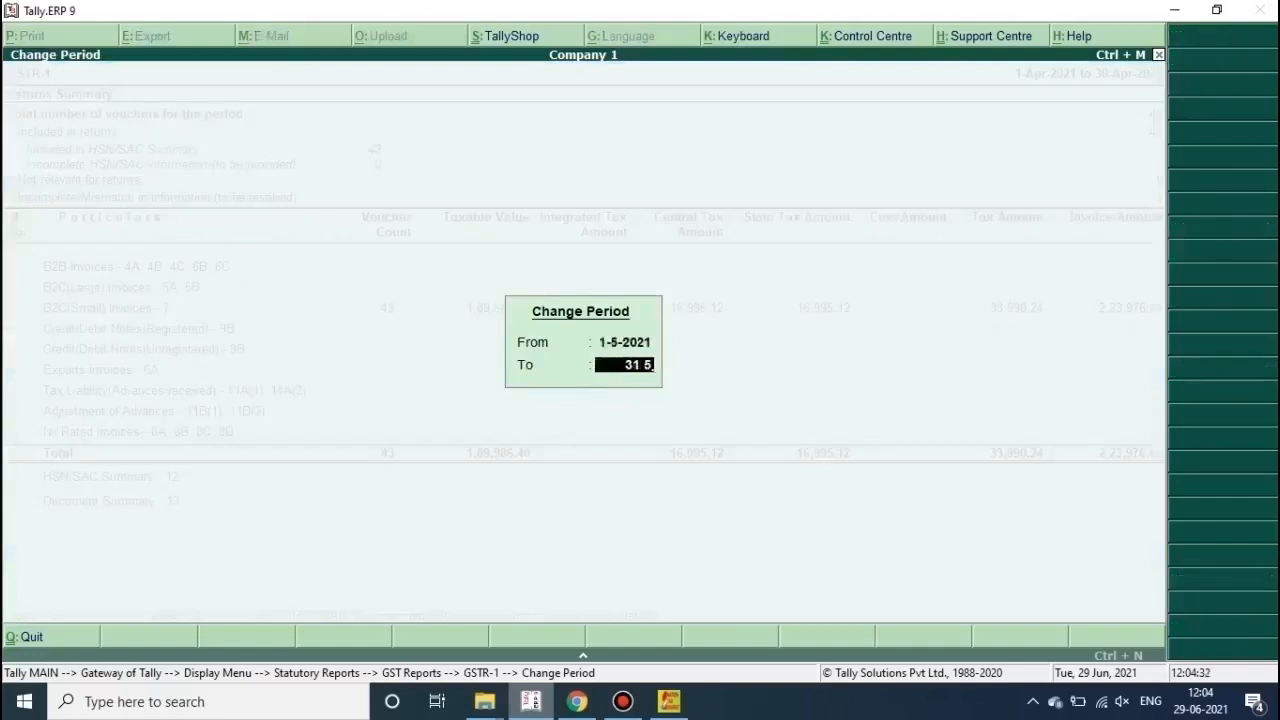
key("Return")
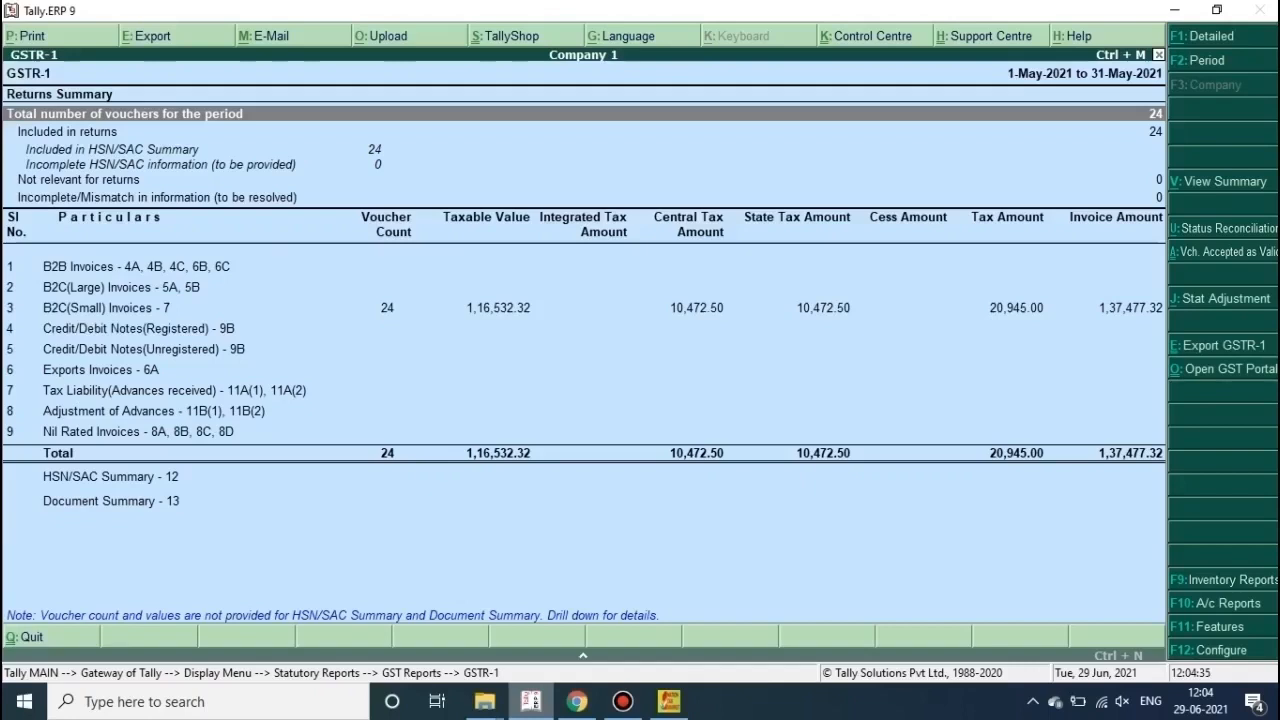
Step: Review the HSN/SAC Summary details and return to the GSTR-1 summary
key("Down")
key("Down")
key("Down")
key("Down")
key("Down")
key("Down")
key("Down")
key("Down")
key("Down")
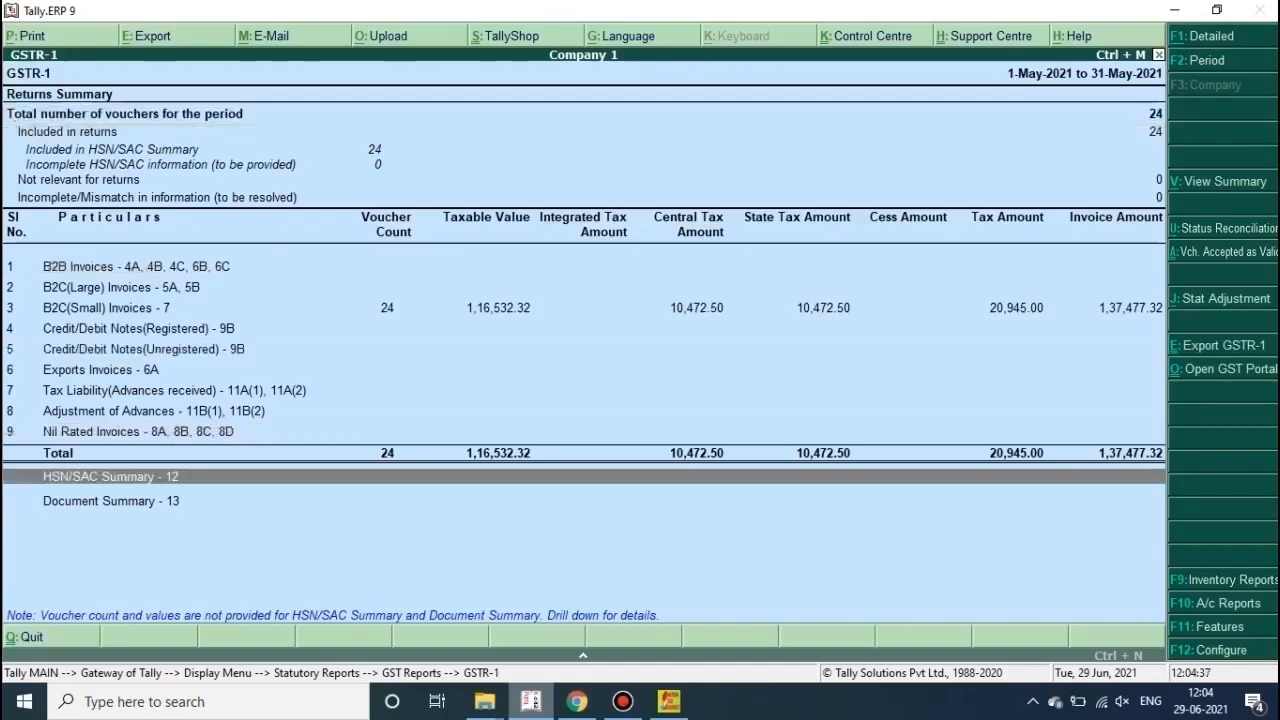
key("Return")
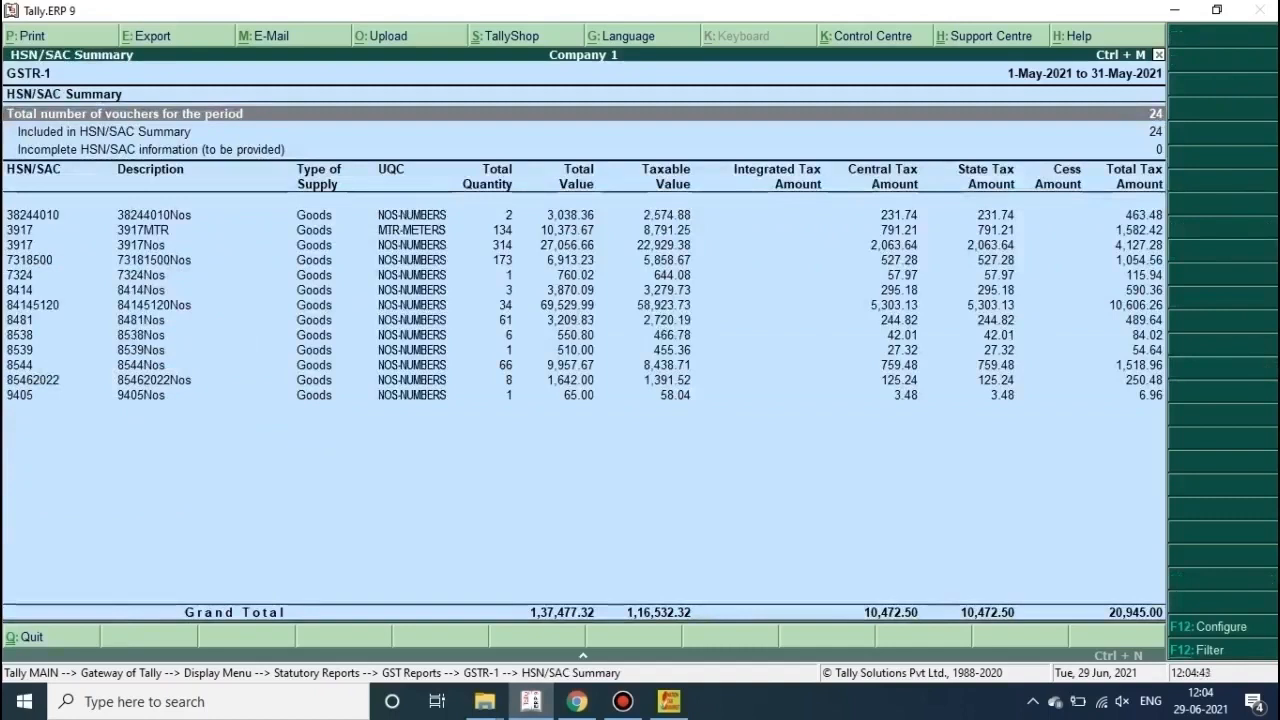
key("Escape")
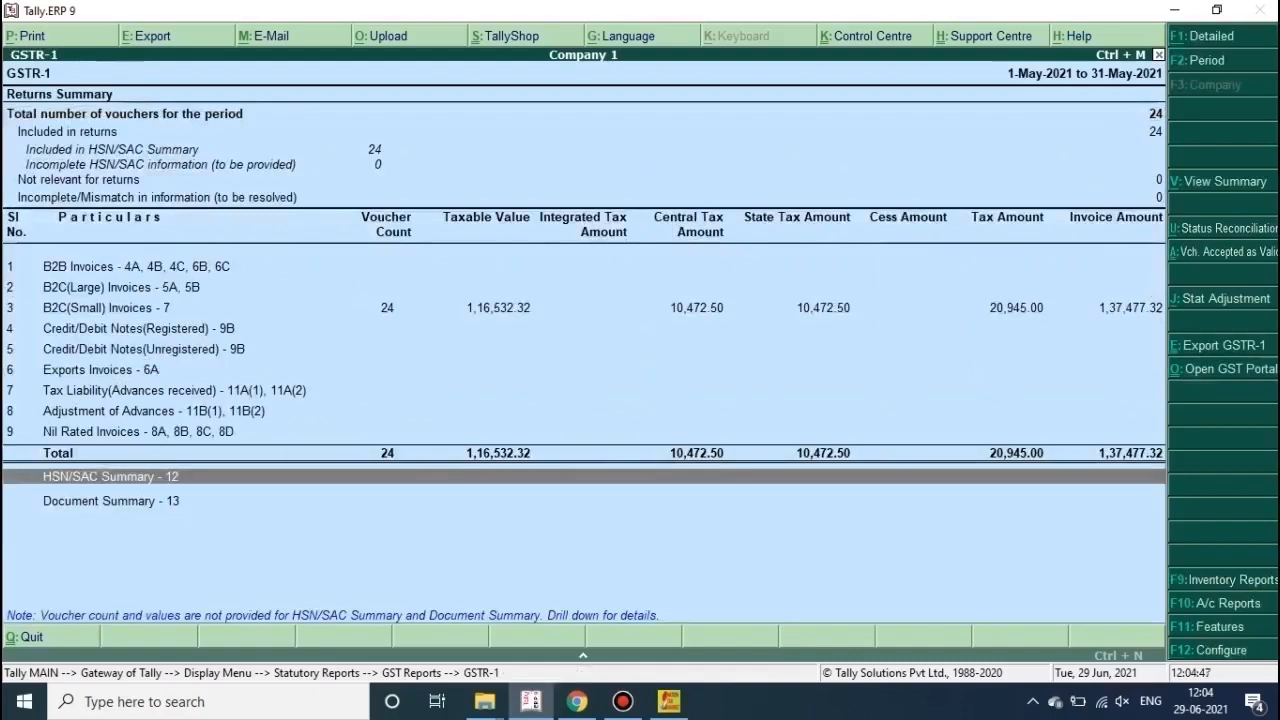
key("Up")
key("Up")
key("Up")
key("Up")
key("Up")
key("Up")
key("Up")
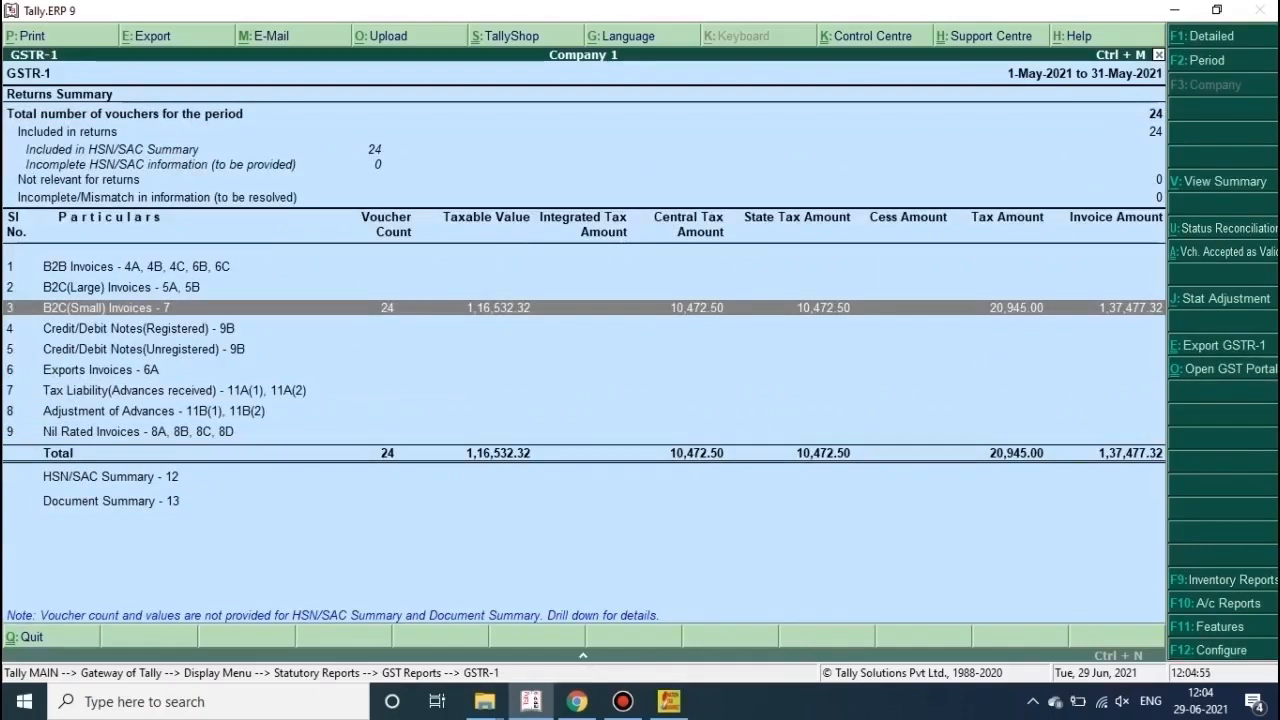
Step: Export the GSTR-1 report with all vouchers in Excel format
key("ctrl+e")
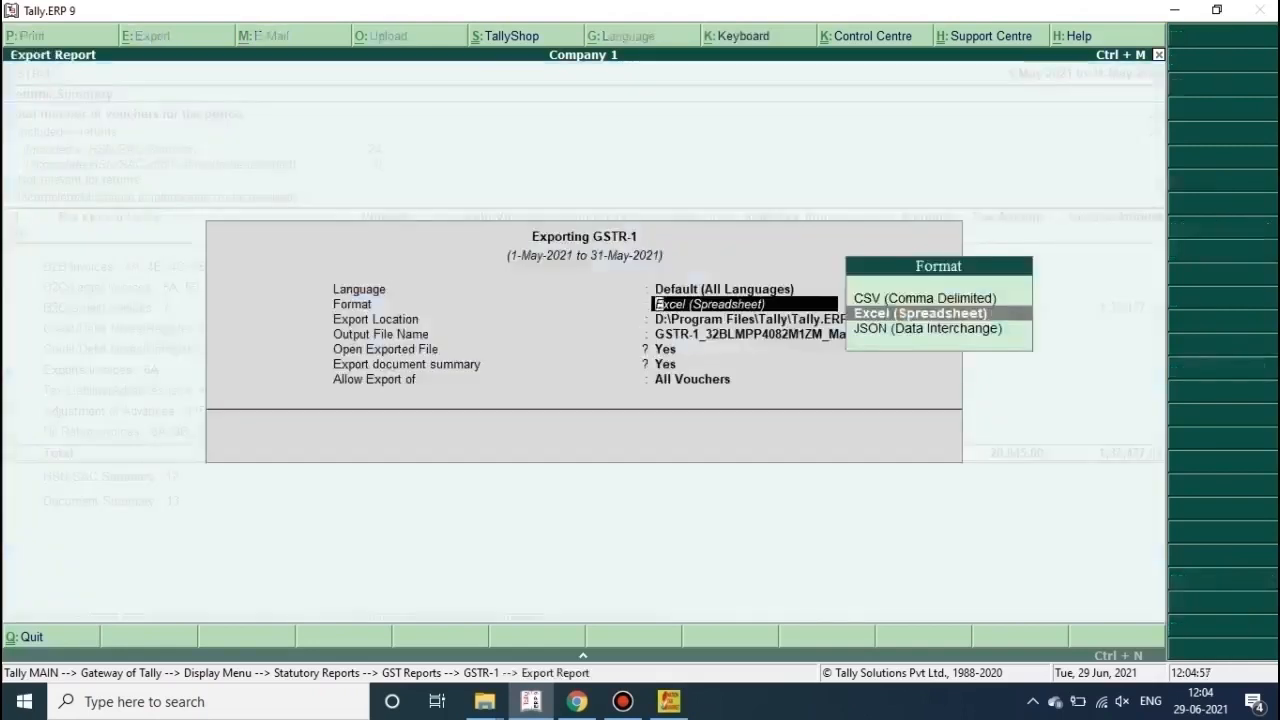
key("Return")
key("Return")
key("Return")
key("Return")
key("Return")
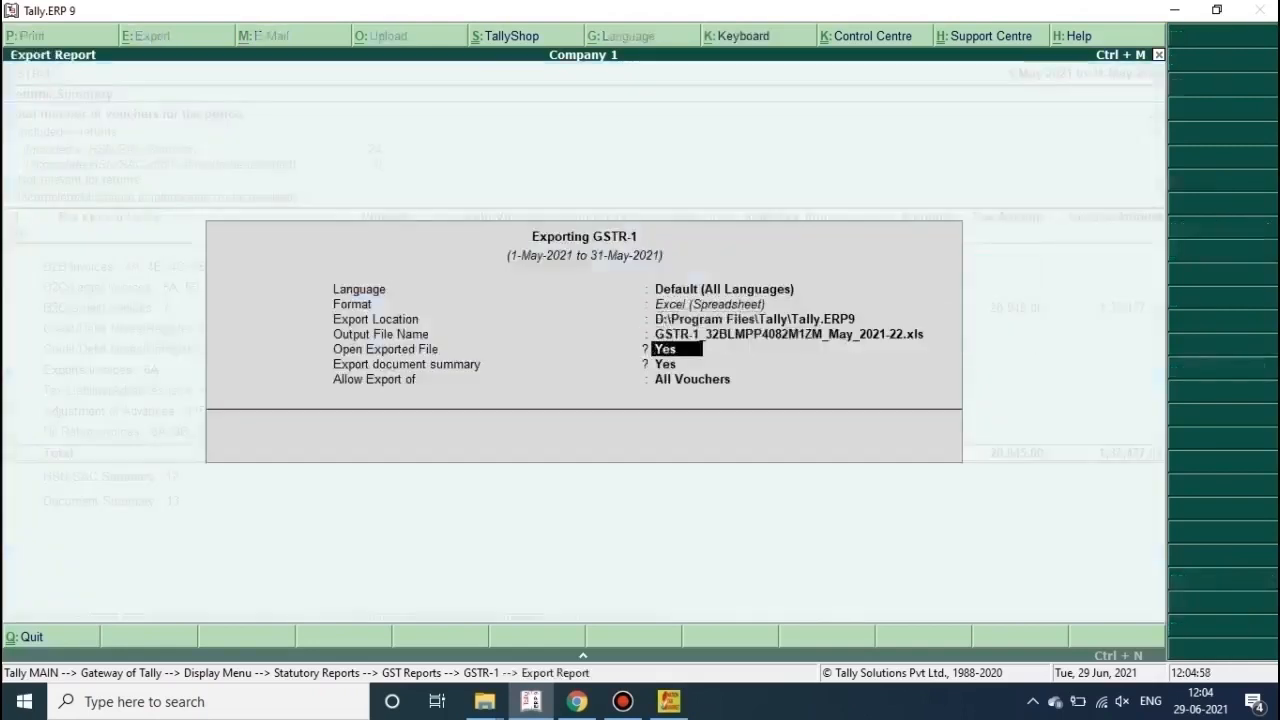
key("Return")
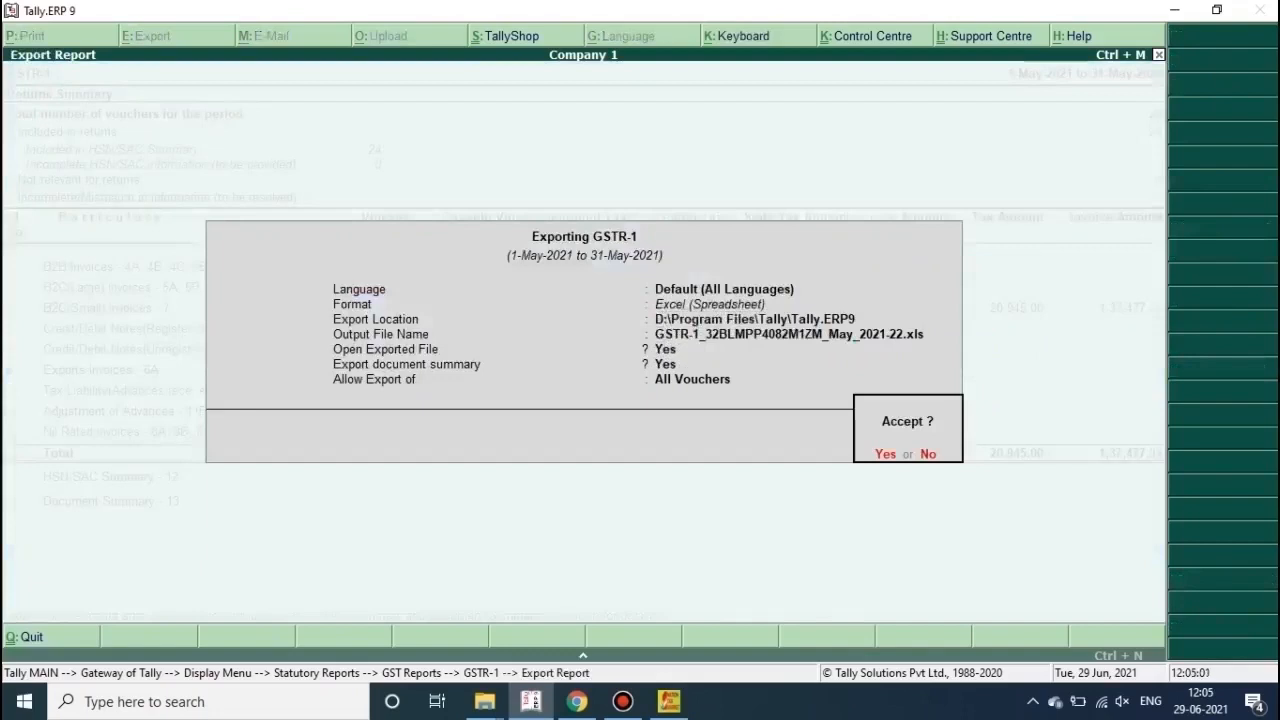
key("Return")
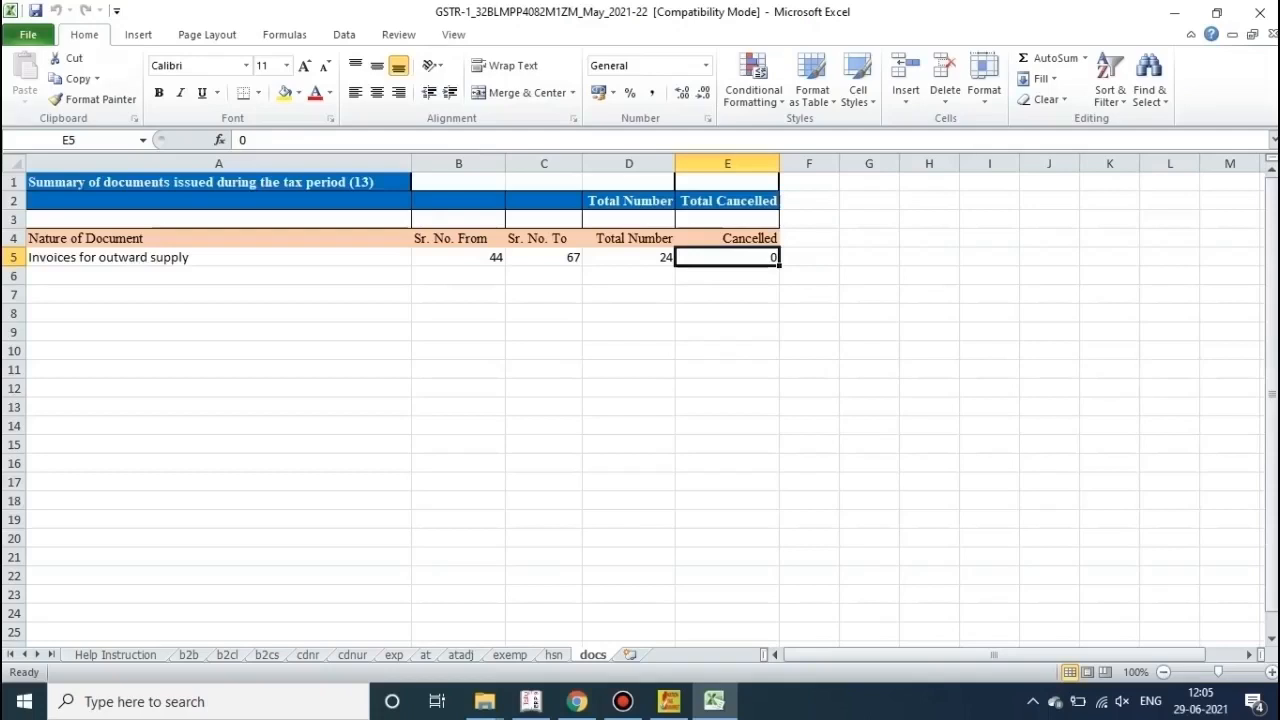
Step: View Excel's Trust Center trusted locations, where the Tally.ERP9 folder is listed
left_click(219, 295)
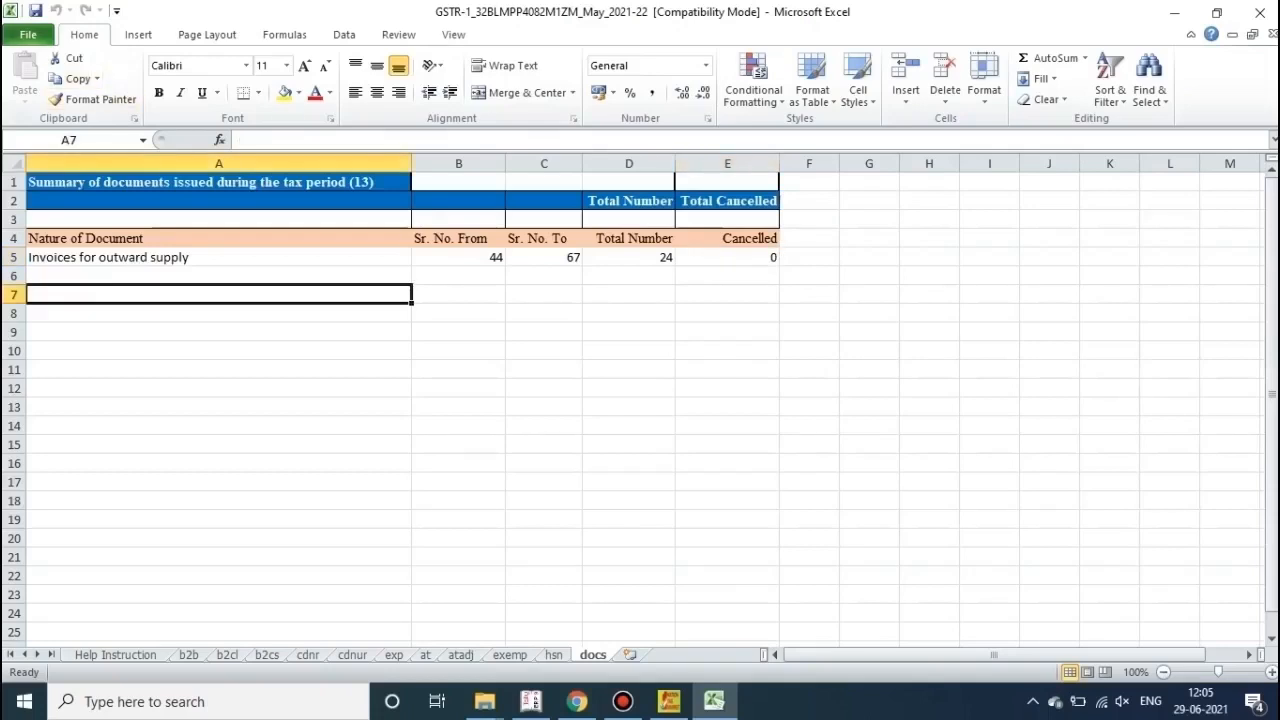
left_click(28, 35)
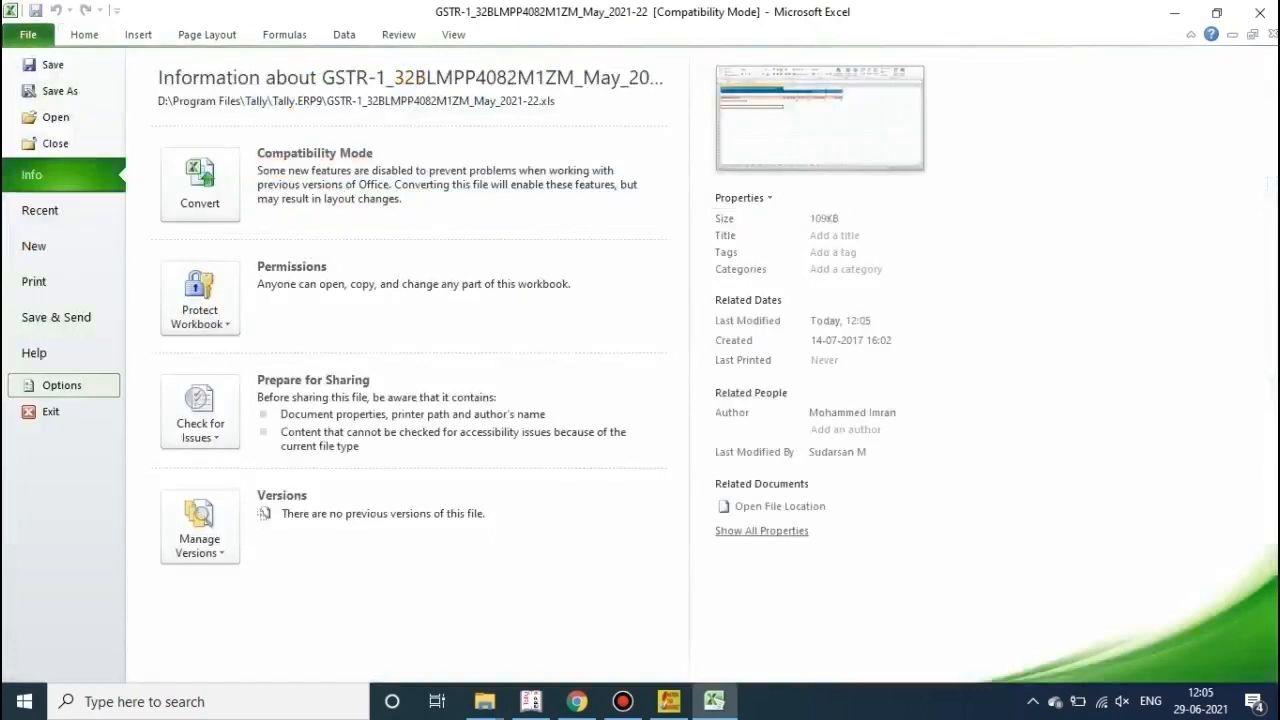
left_click(61, 385)
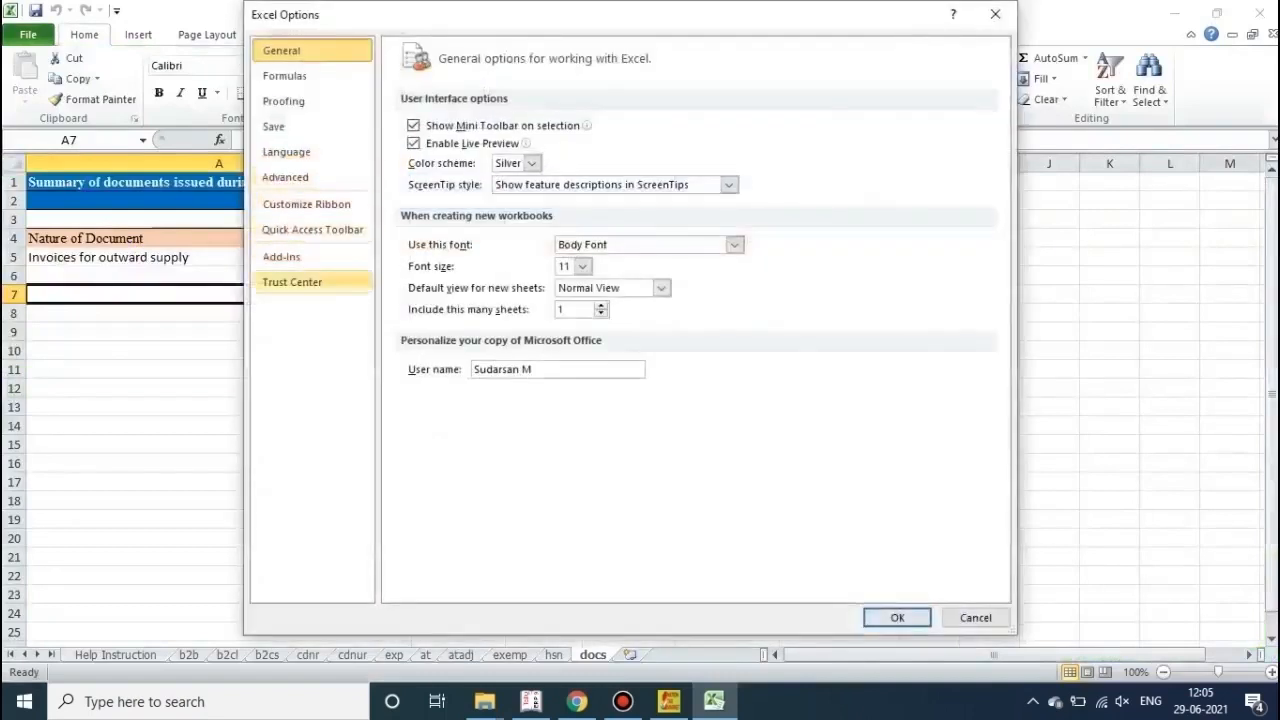
left_click(292, 282)
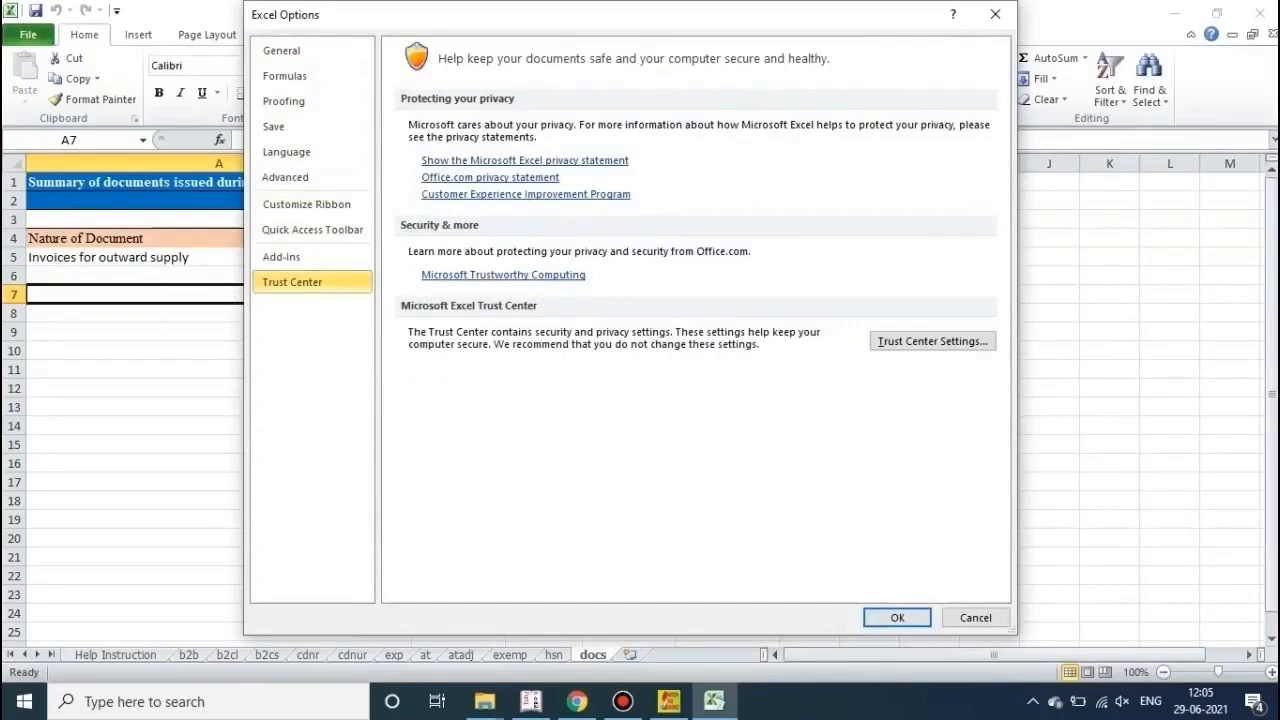
left_click(932, 341)
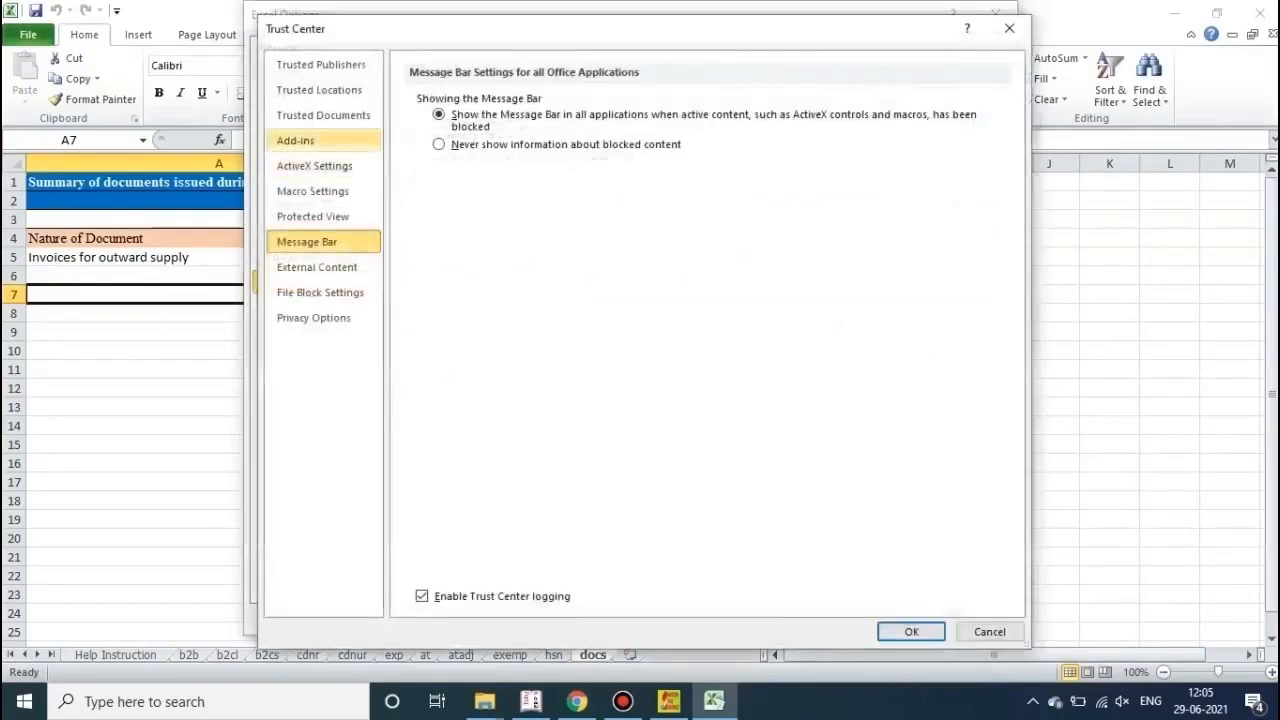
left_click(320, 90)
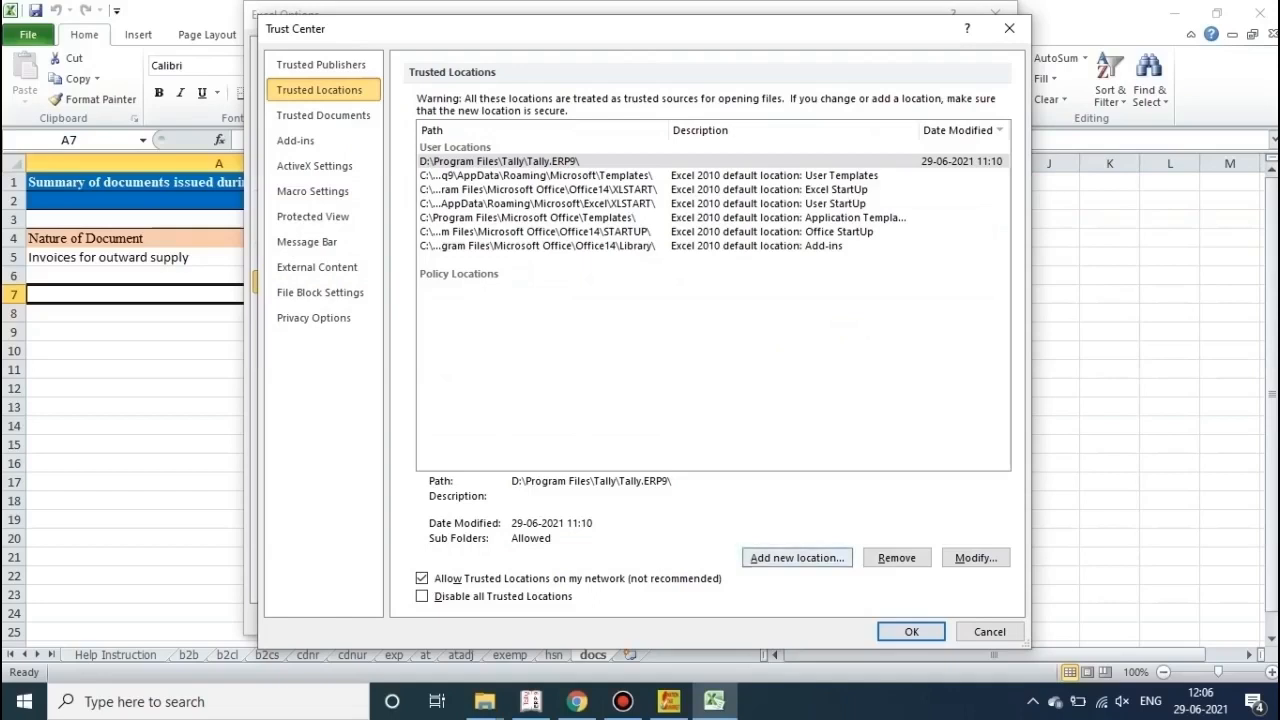
Step: Open Add new location, cancel it unsaved, and close Trust Center and Excel Options
left_click(797, 557)
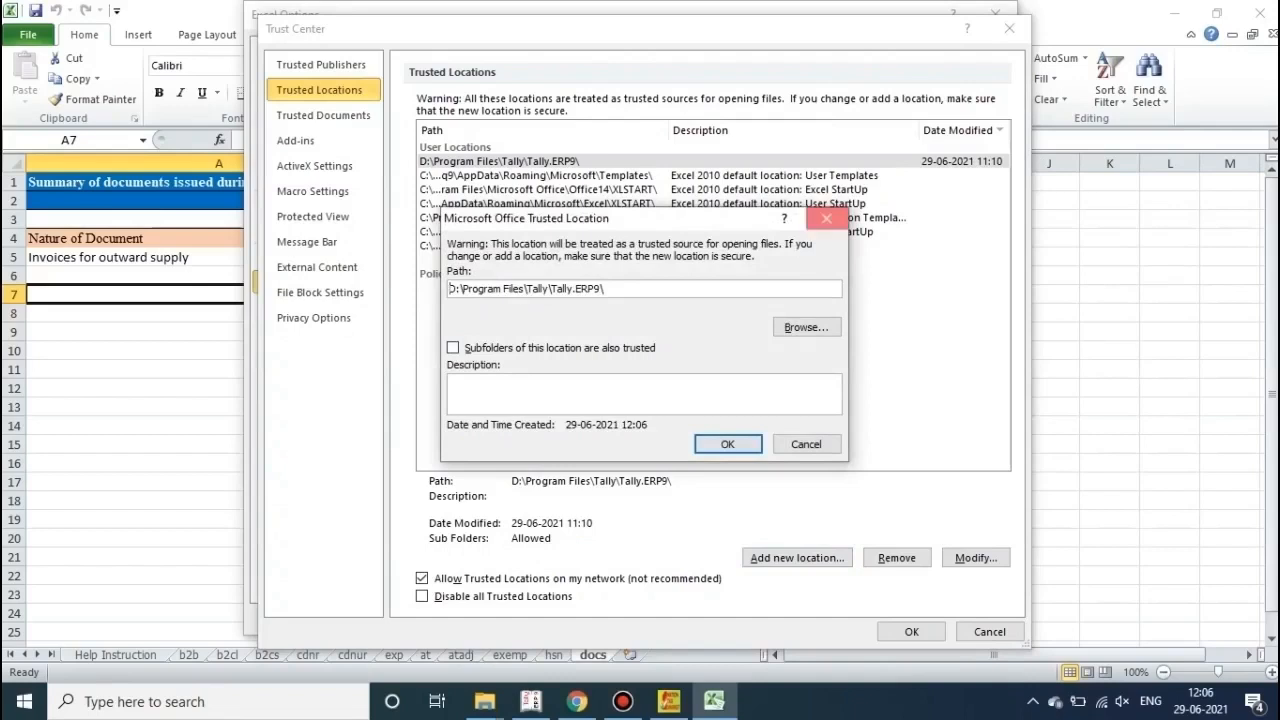
left_click(827, 218)
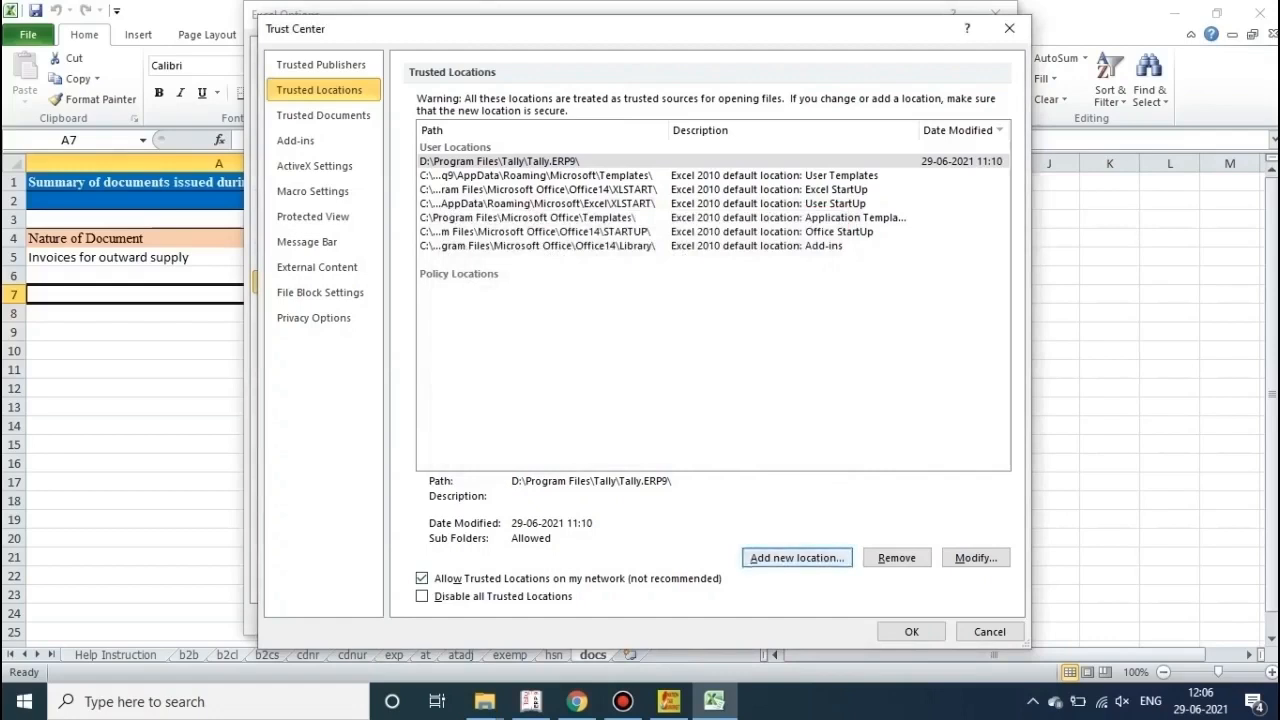
key("Return")
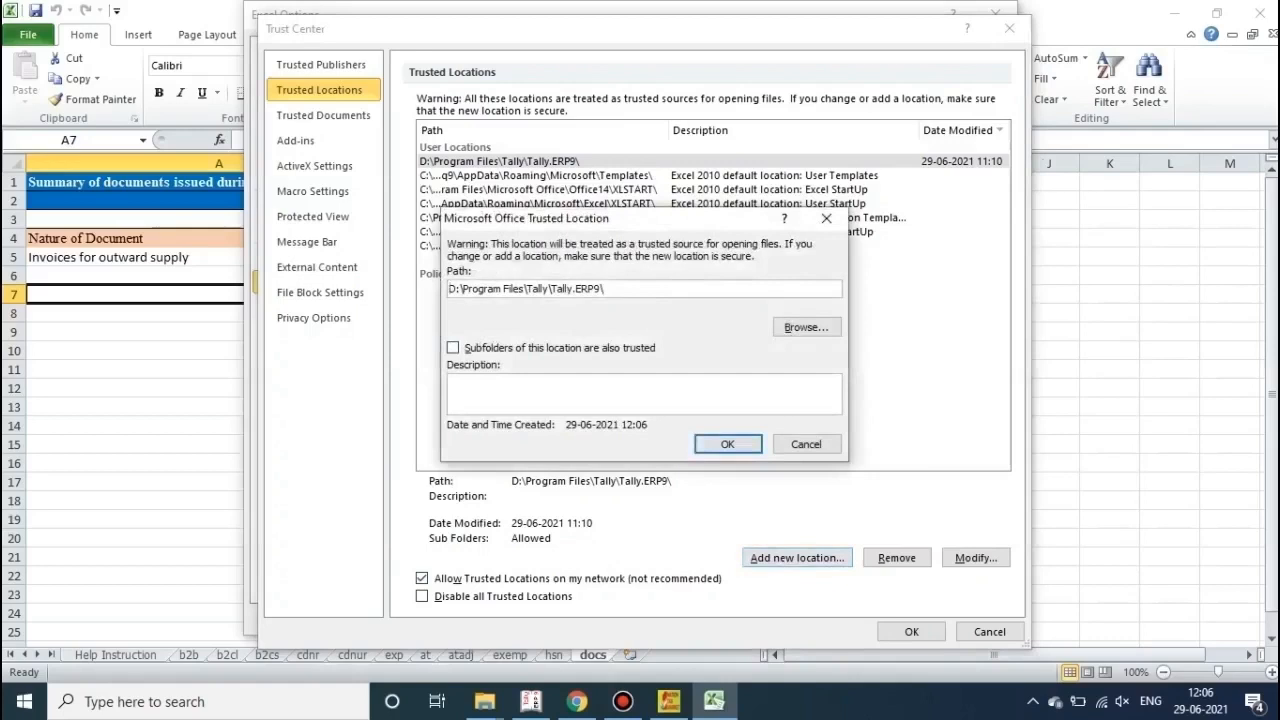
key("Escape")
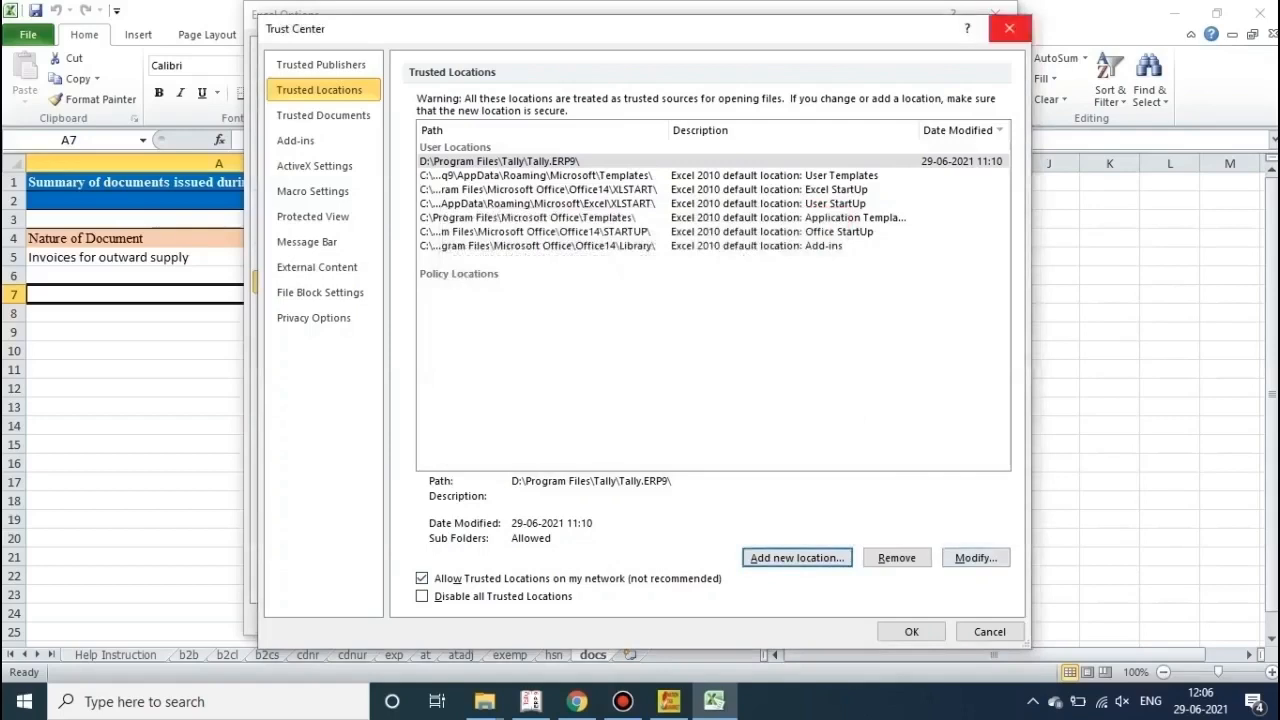
left_click(1009, 28)
left_click(996, 12)
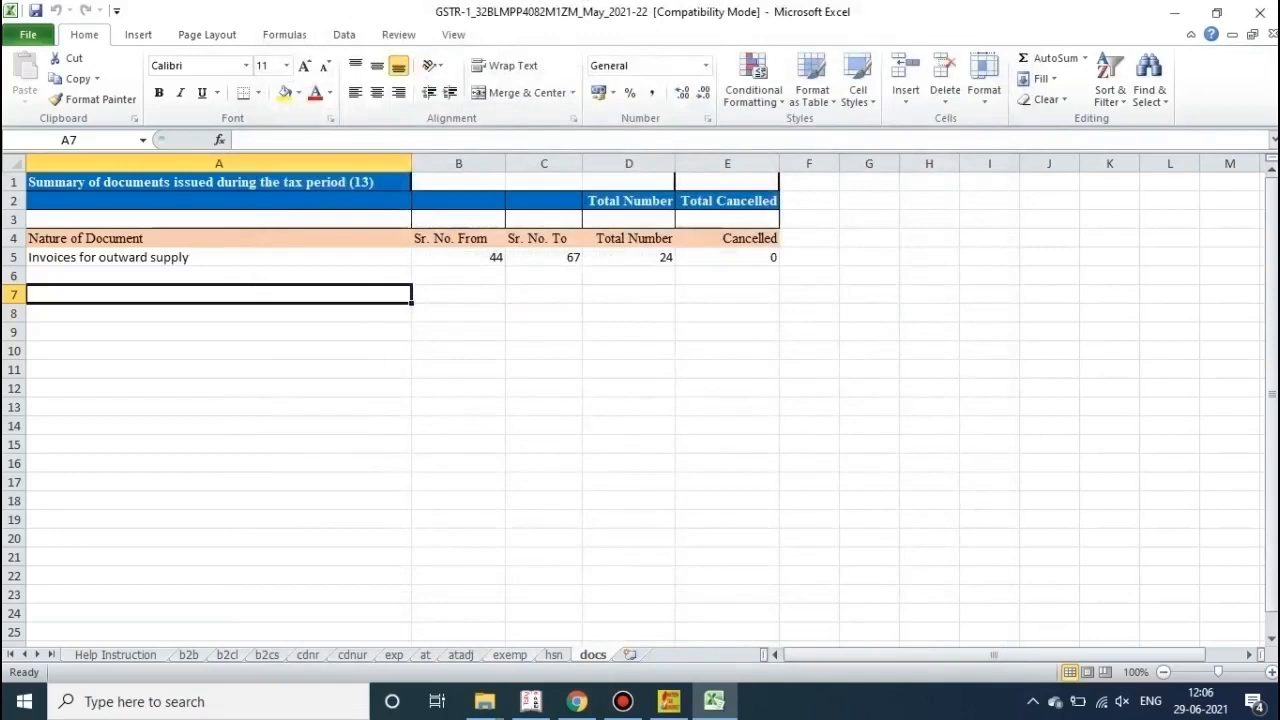
Step: On the hsn sheet, insert a blank column G before Integrated Tax Amount
left_click(554, 655)
scroll(640, 400, "down", 1)
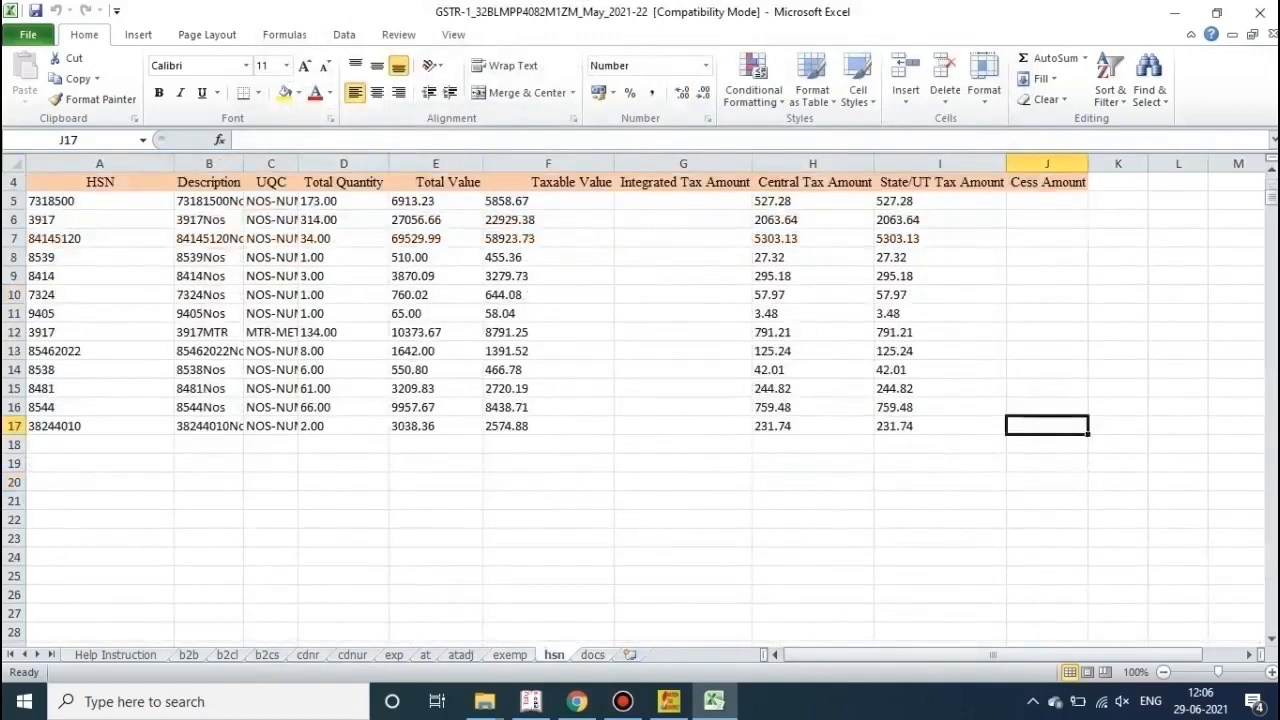
scroll(436, 463, "down", 1)
left_click(436, 463)
right_click(474, 466)
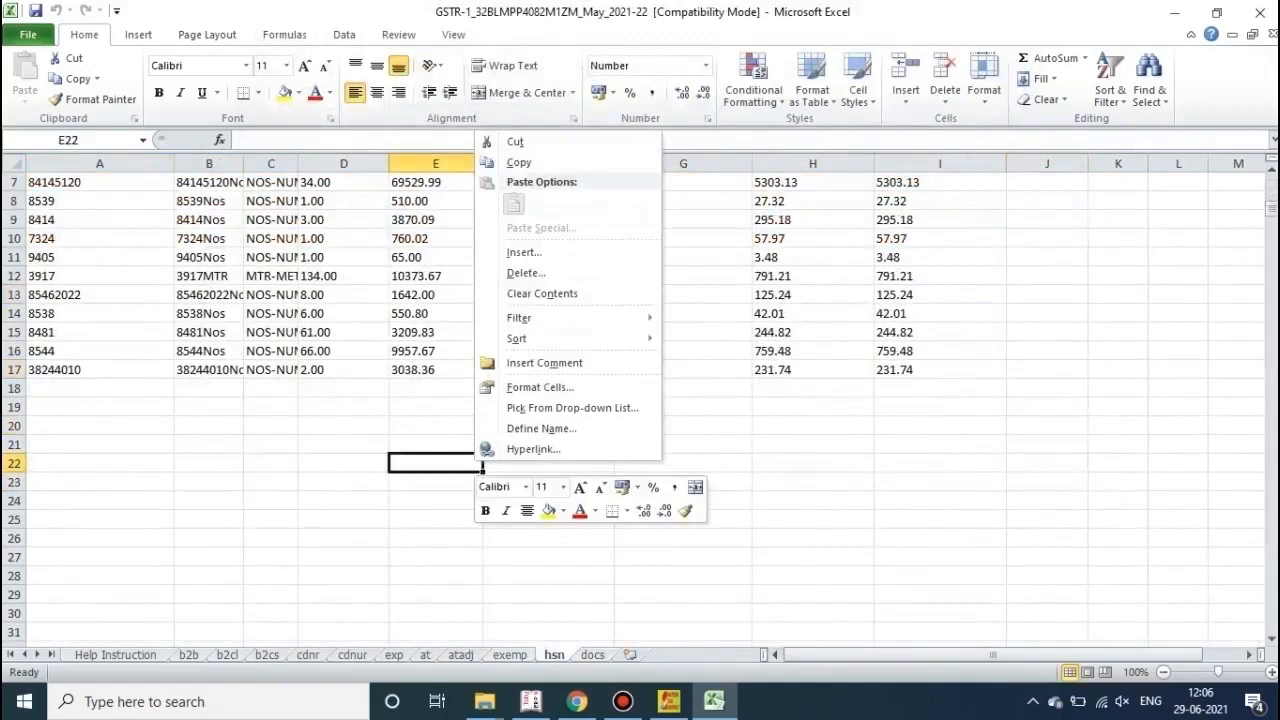
scroll(474, 466, "up", 2)
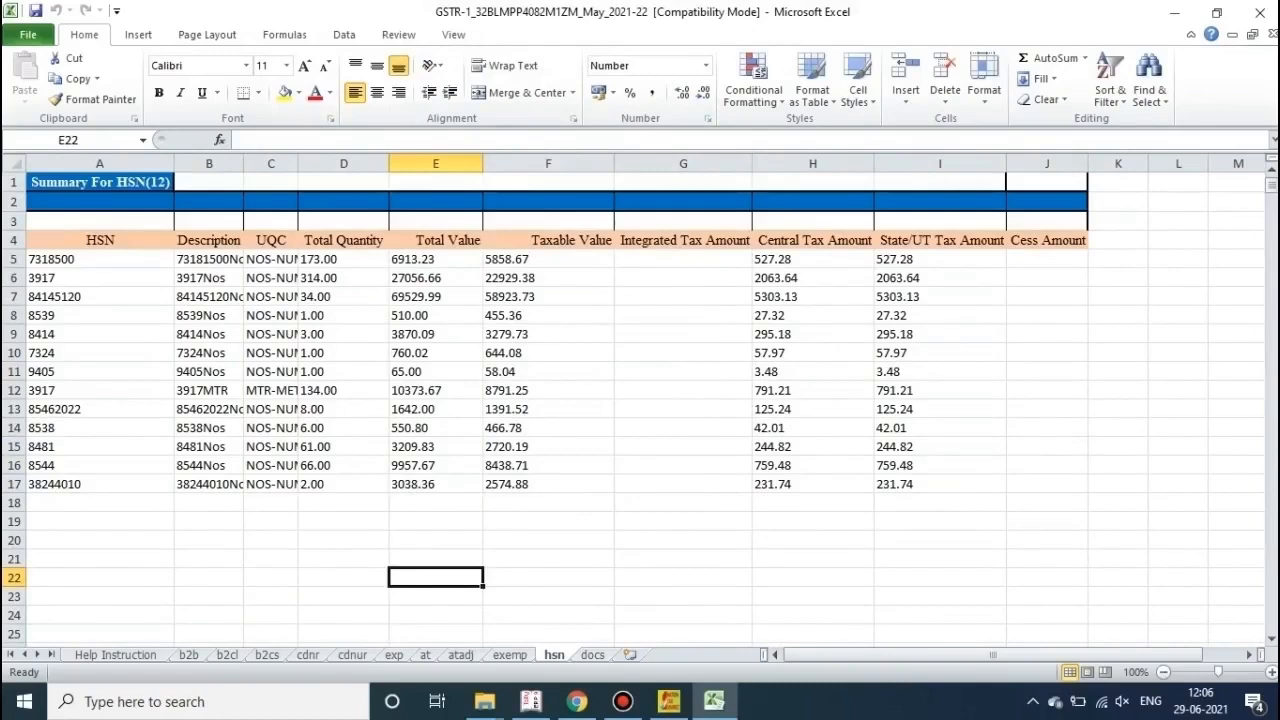
left_click(683, 202)
left_click(683, 163)
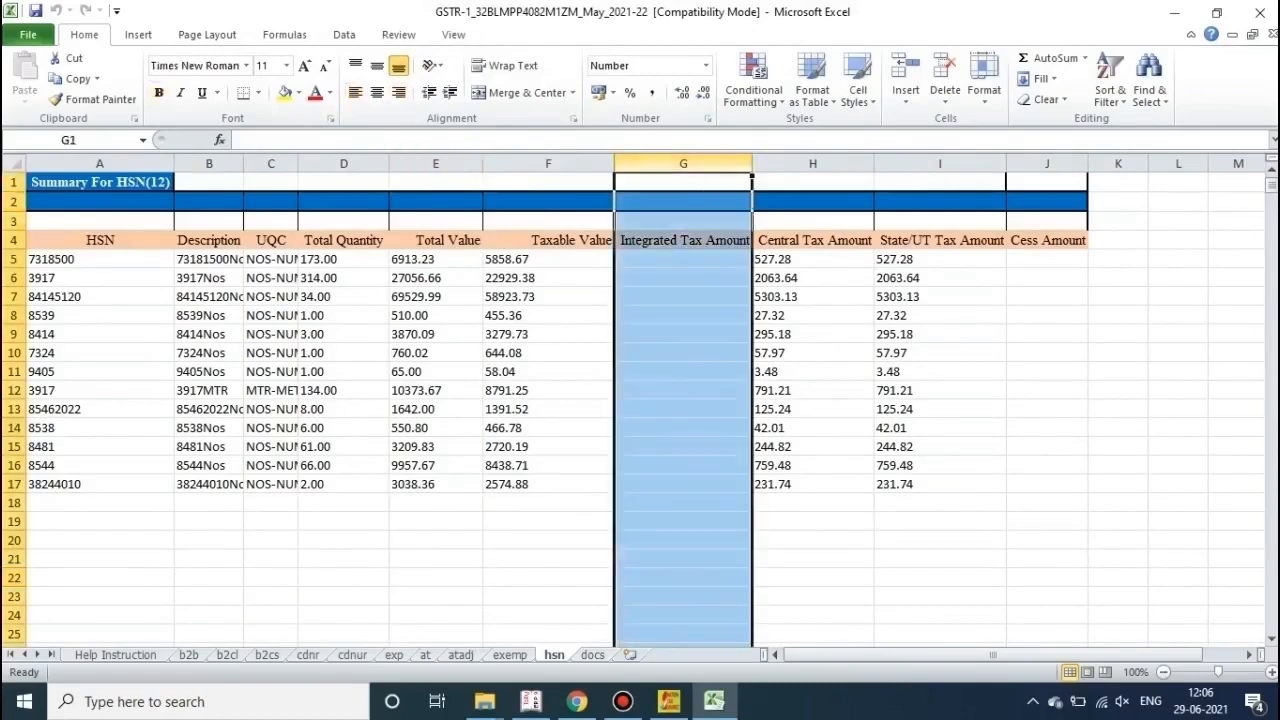
left_click(905, 68)
Step: Enter a centred 'Rate' heading in G4 and begin a ROUND formula in G5
left_click(680, 297)
left_click(680, 240)
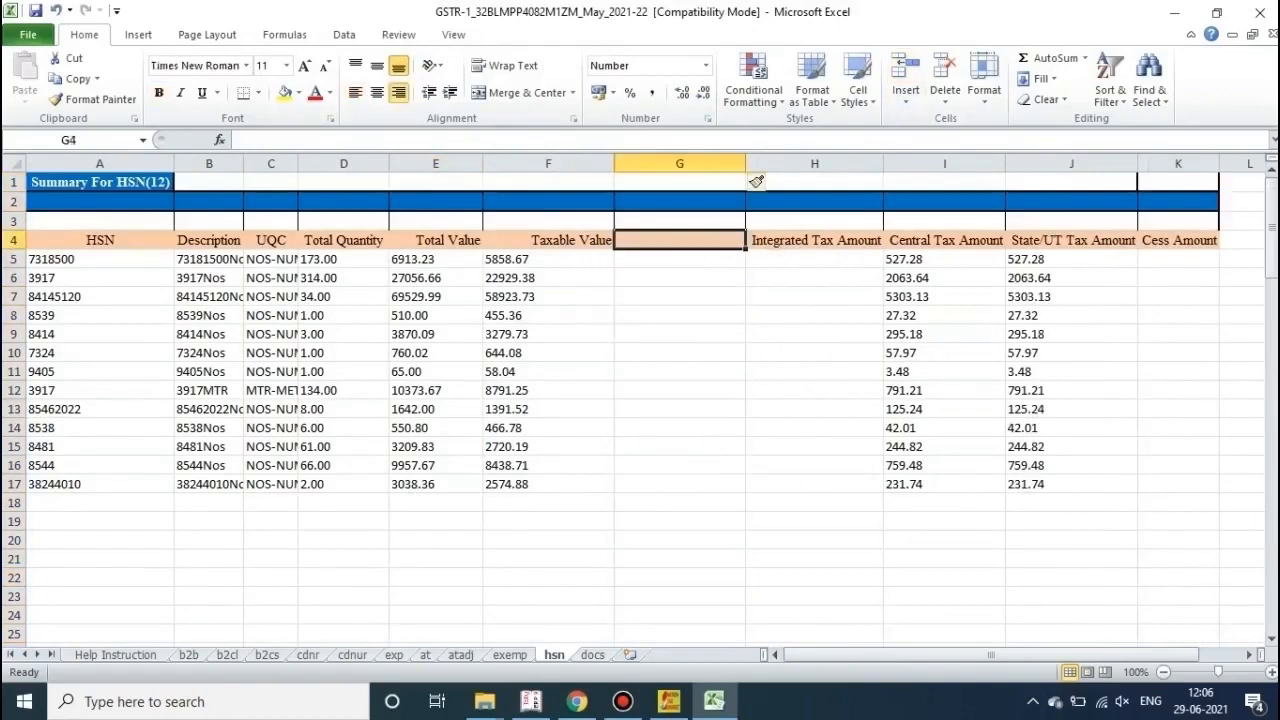
type("Rate")
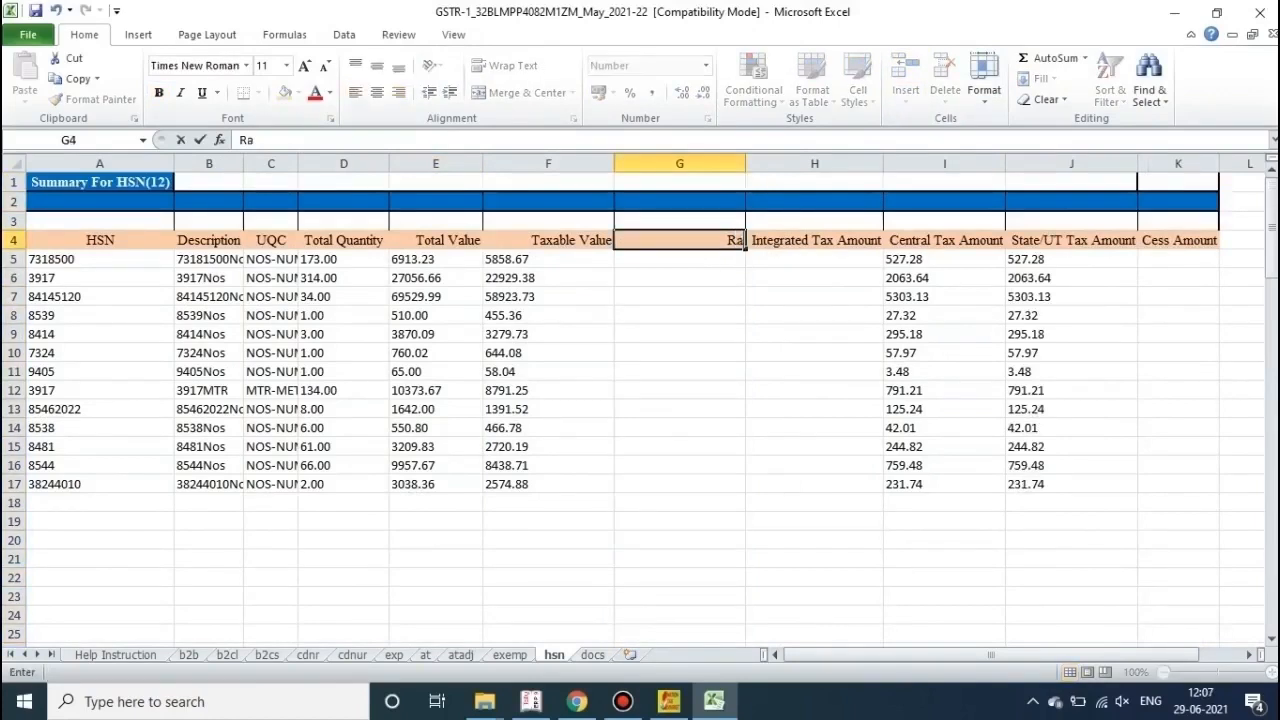
key("Return")
left_click(680, 240)
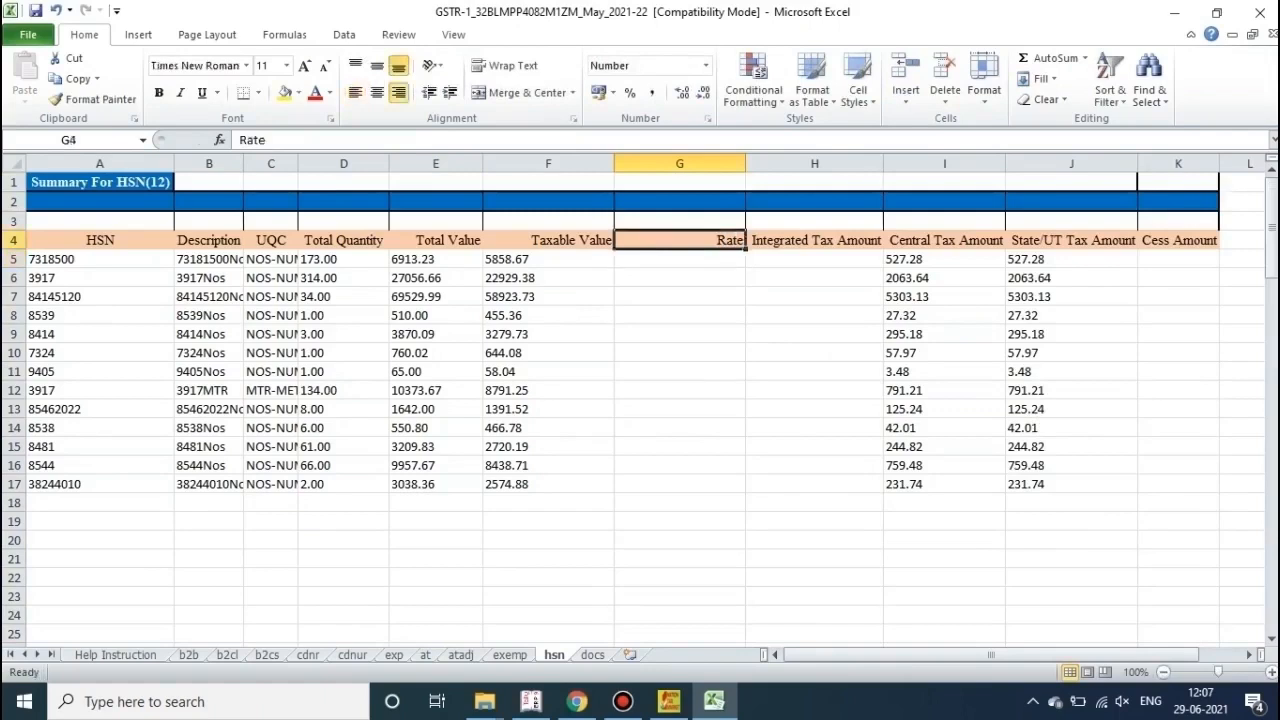
left_click(377, 92)
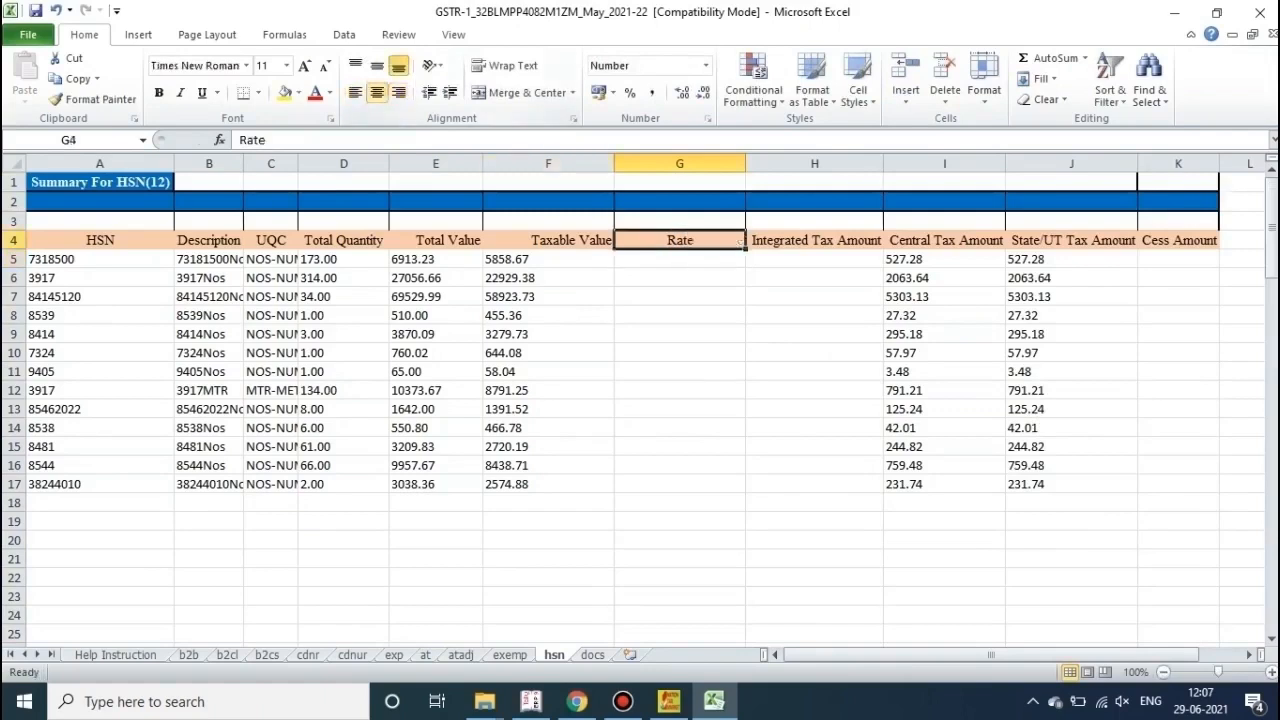
left_click(680, 334)
key("Up")
key("Up")
key("Up")
key("Up")
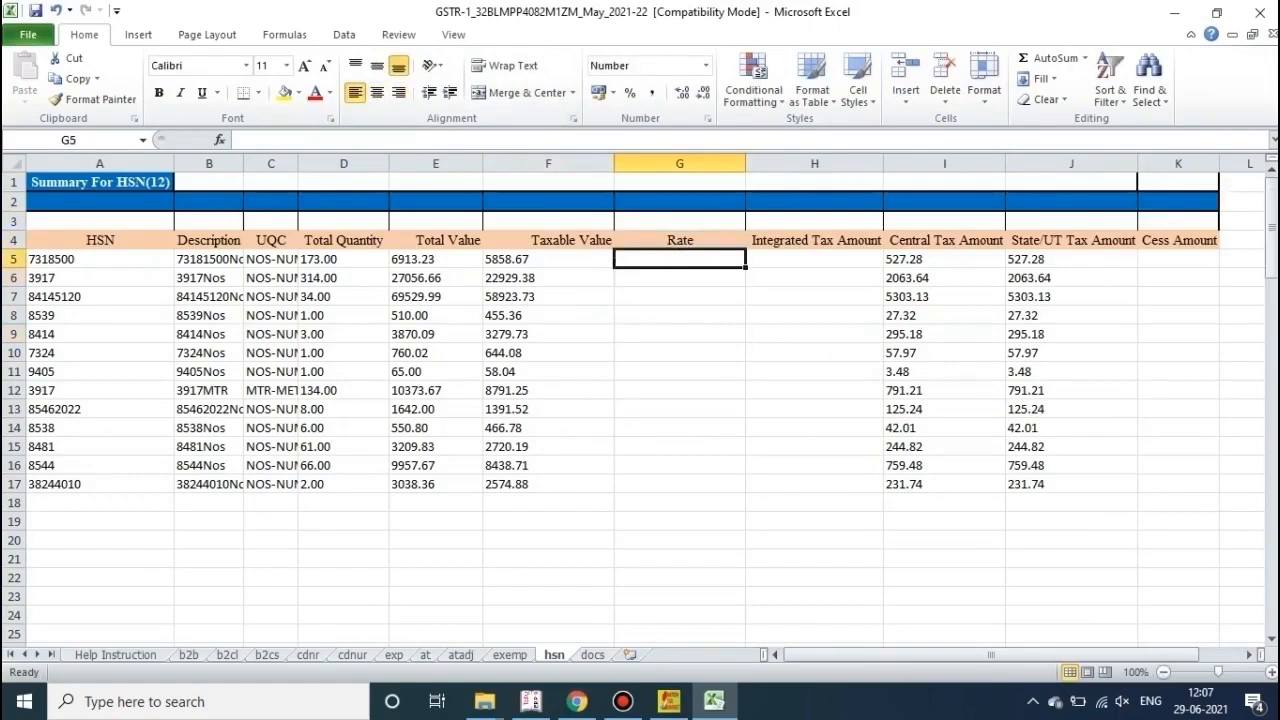
type("=")
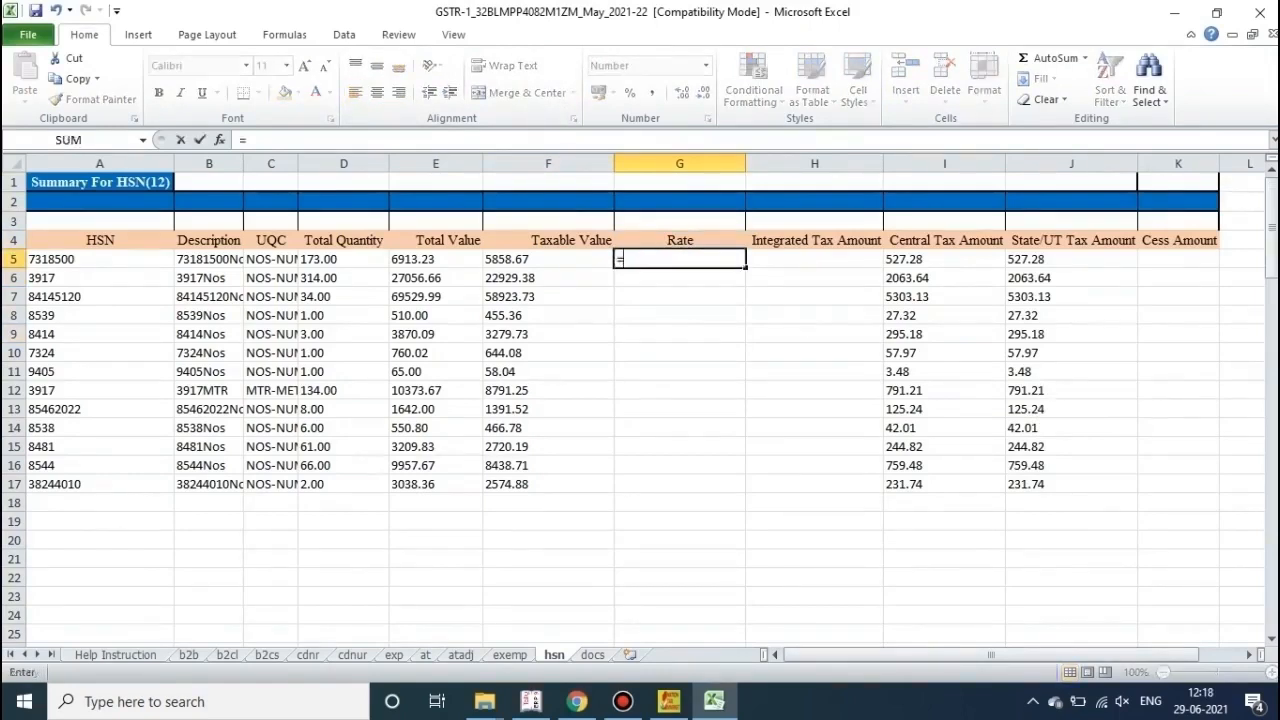
type("rou")
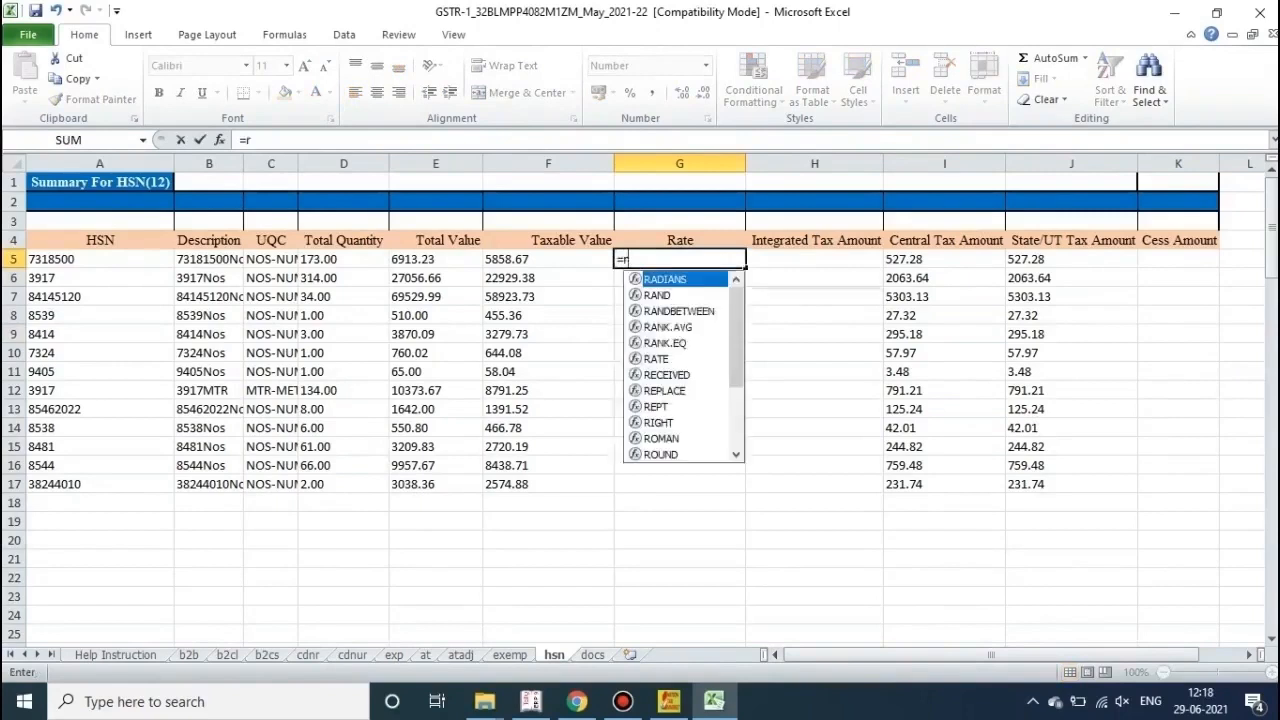
type("n")
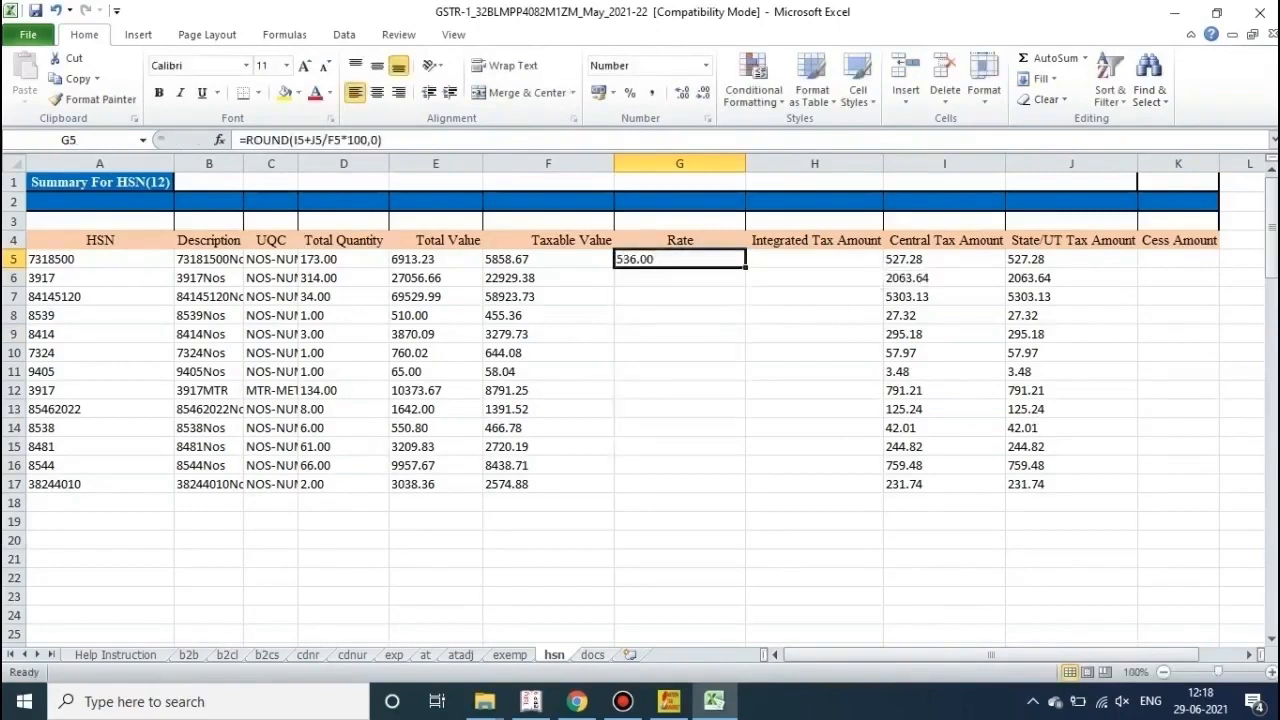
type("=")
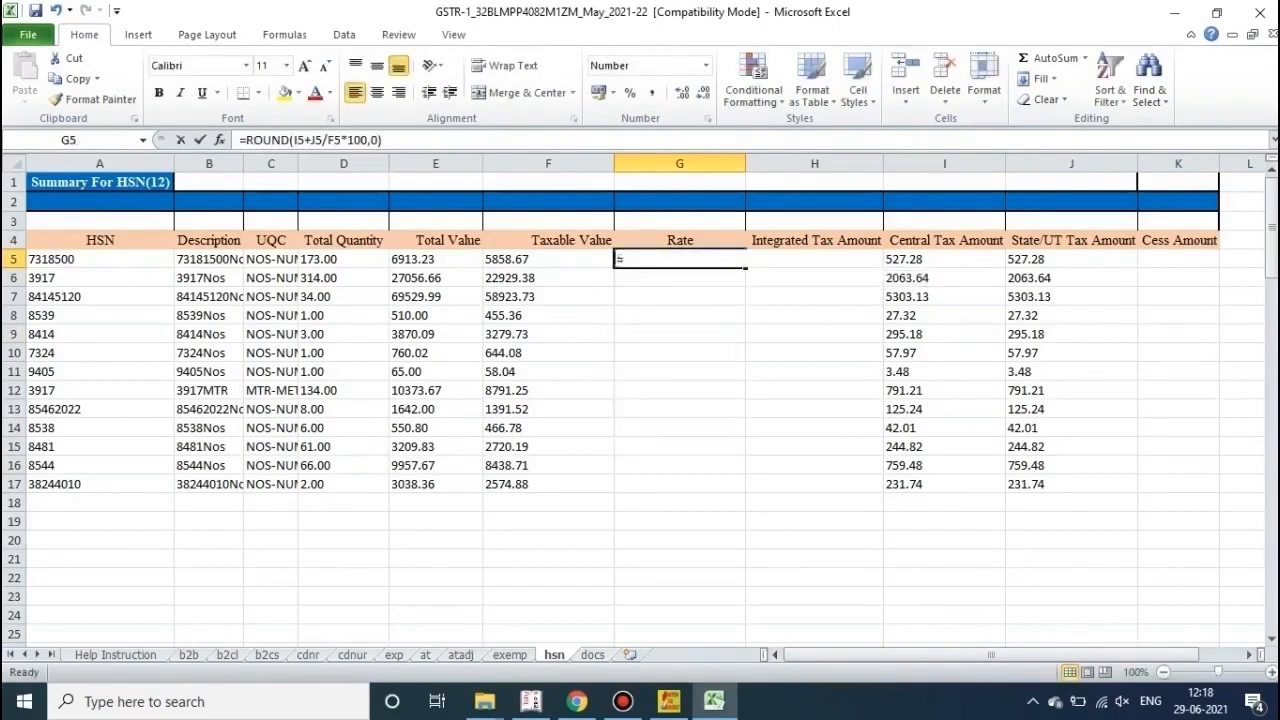
type("ro")
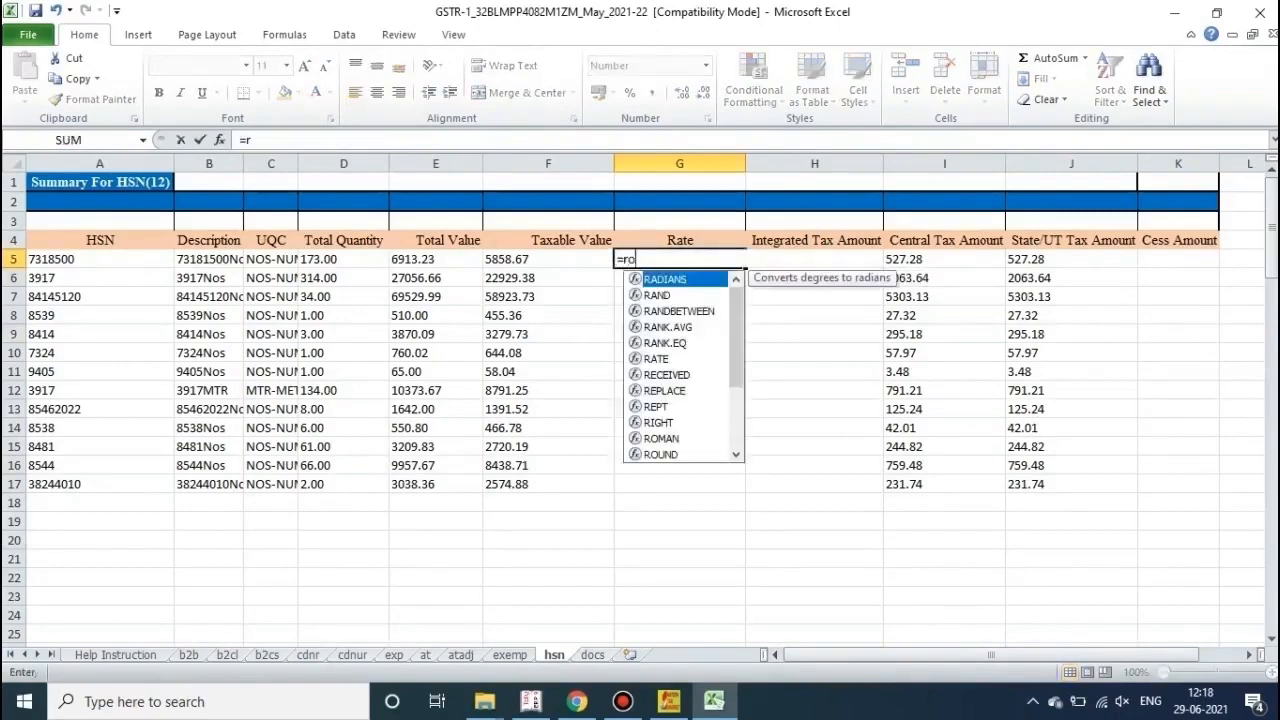
type("und")
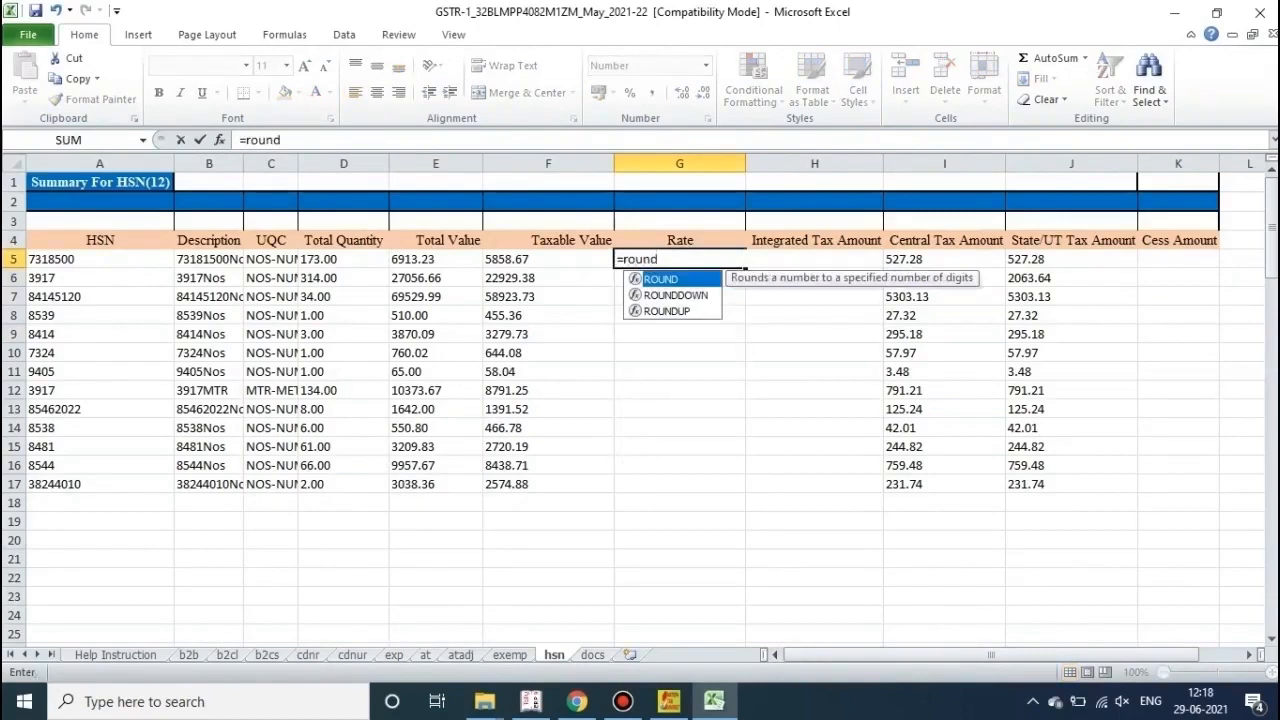
key("Tab")
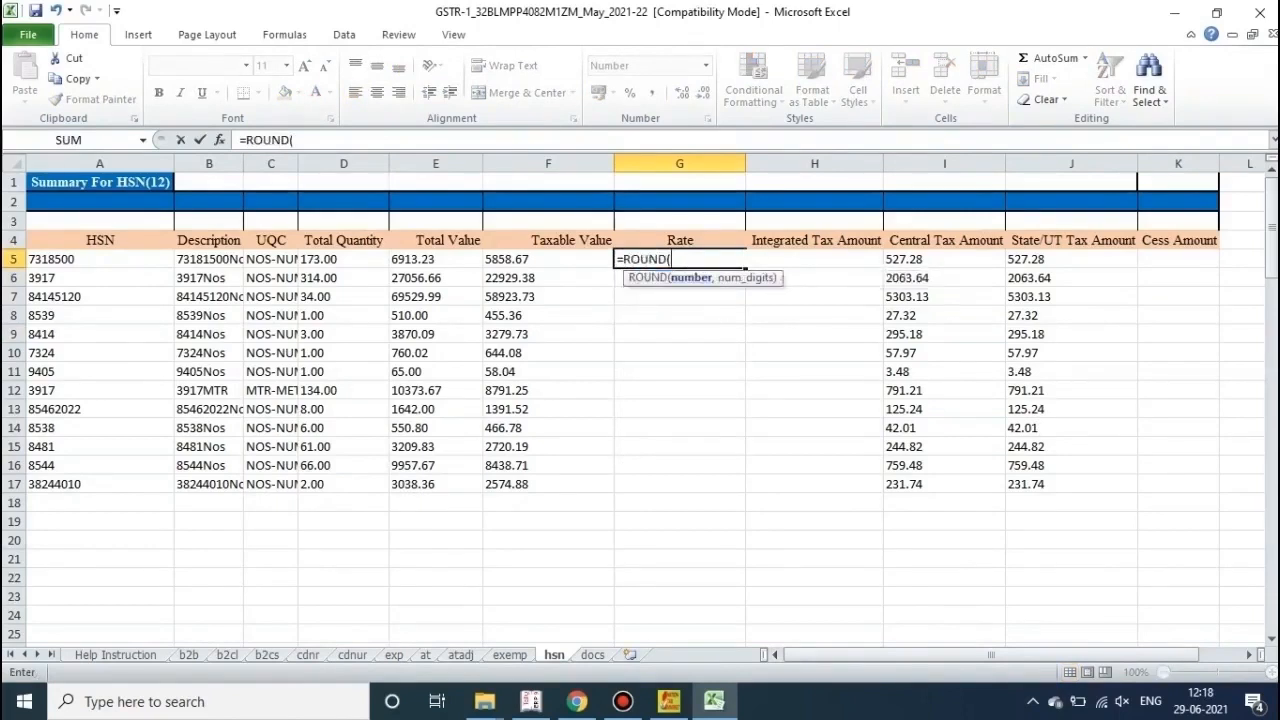
key("Right")
key("Right")
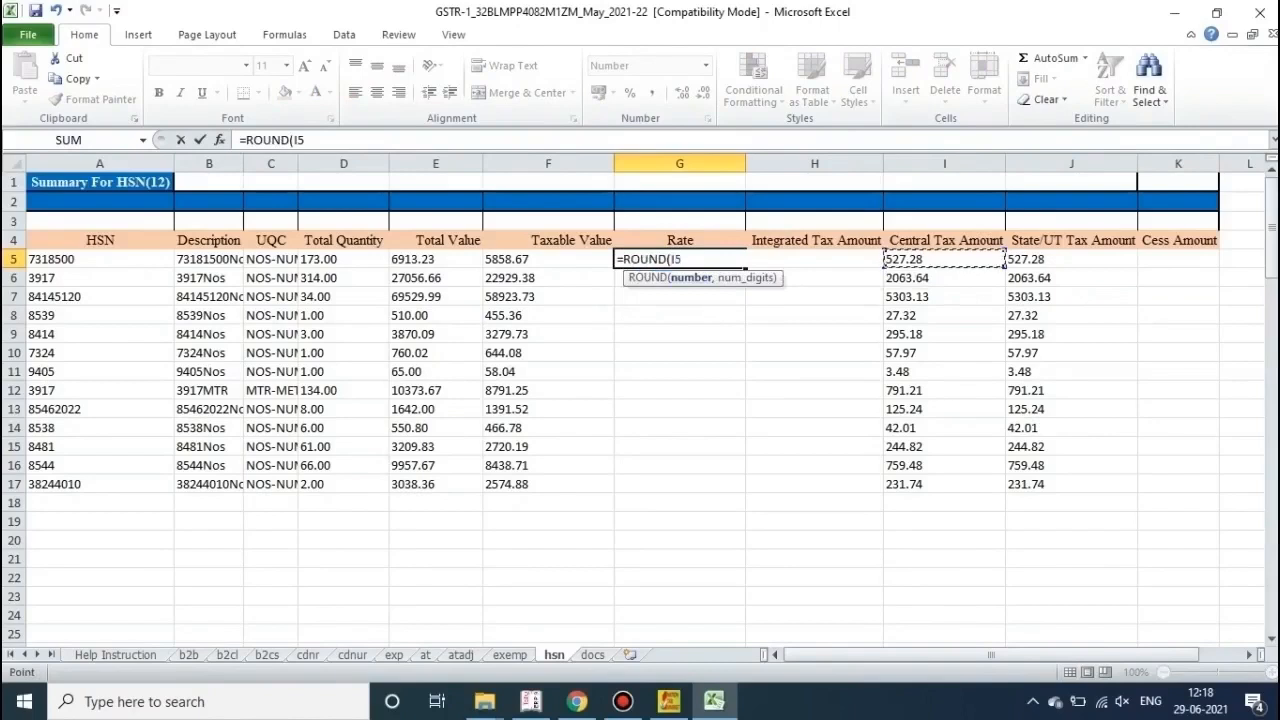
type("/")
key("Left")
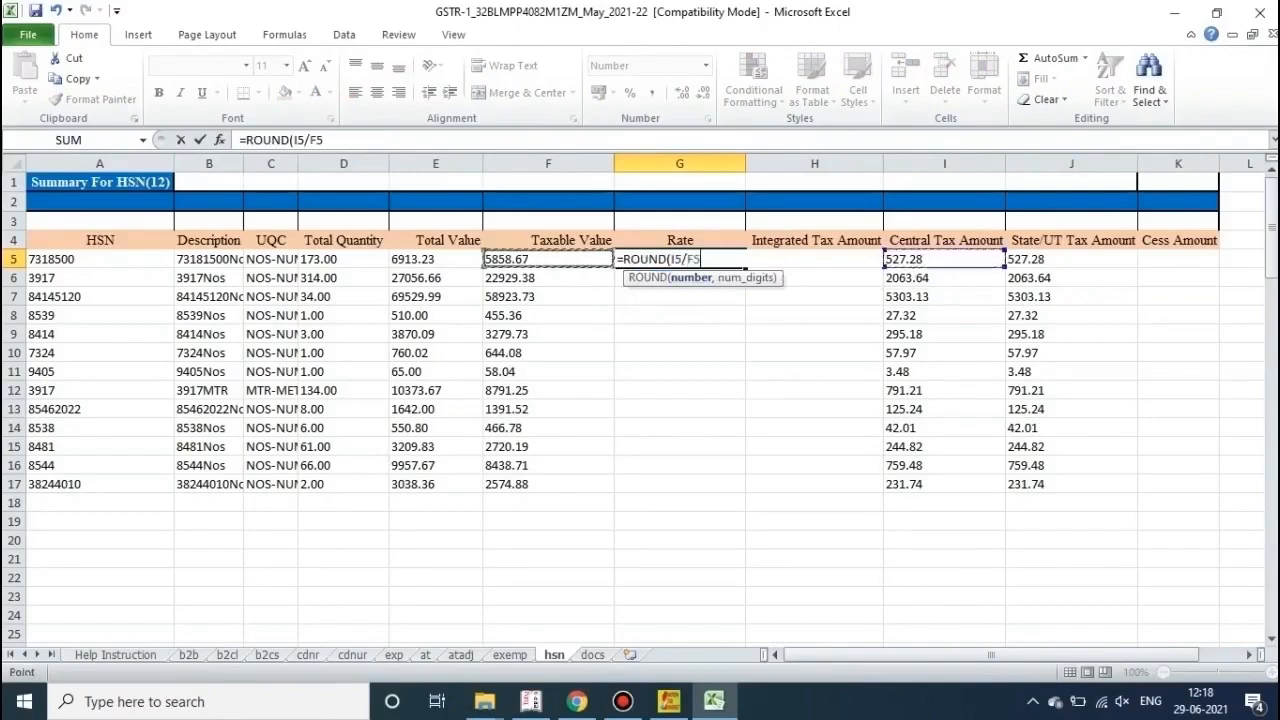
type("*100*2")
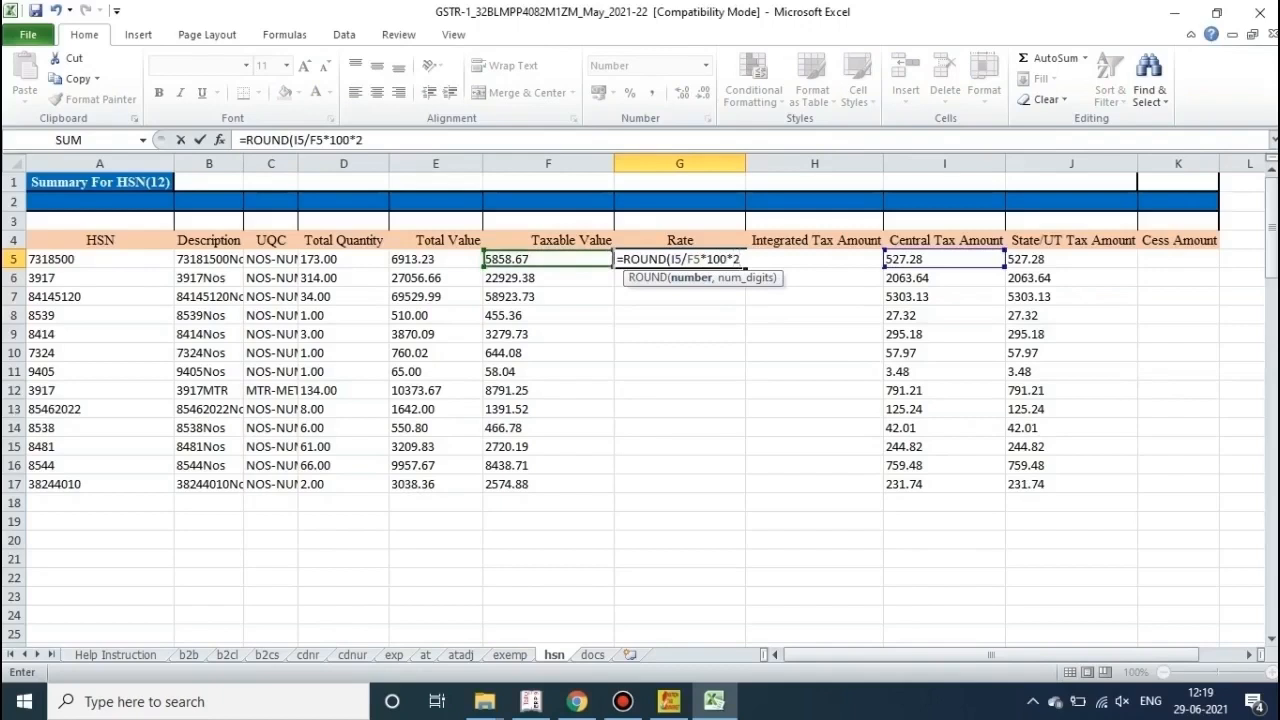
type(",0)")
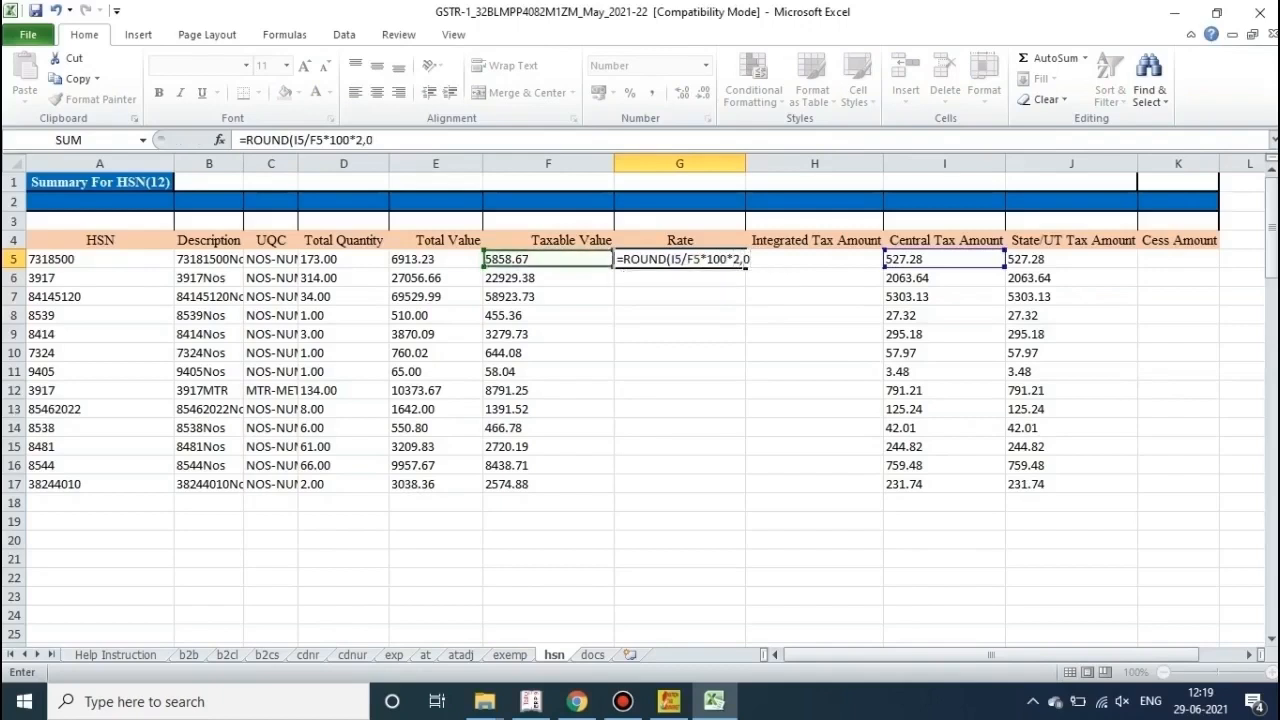
key("Return")
type("0")
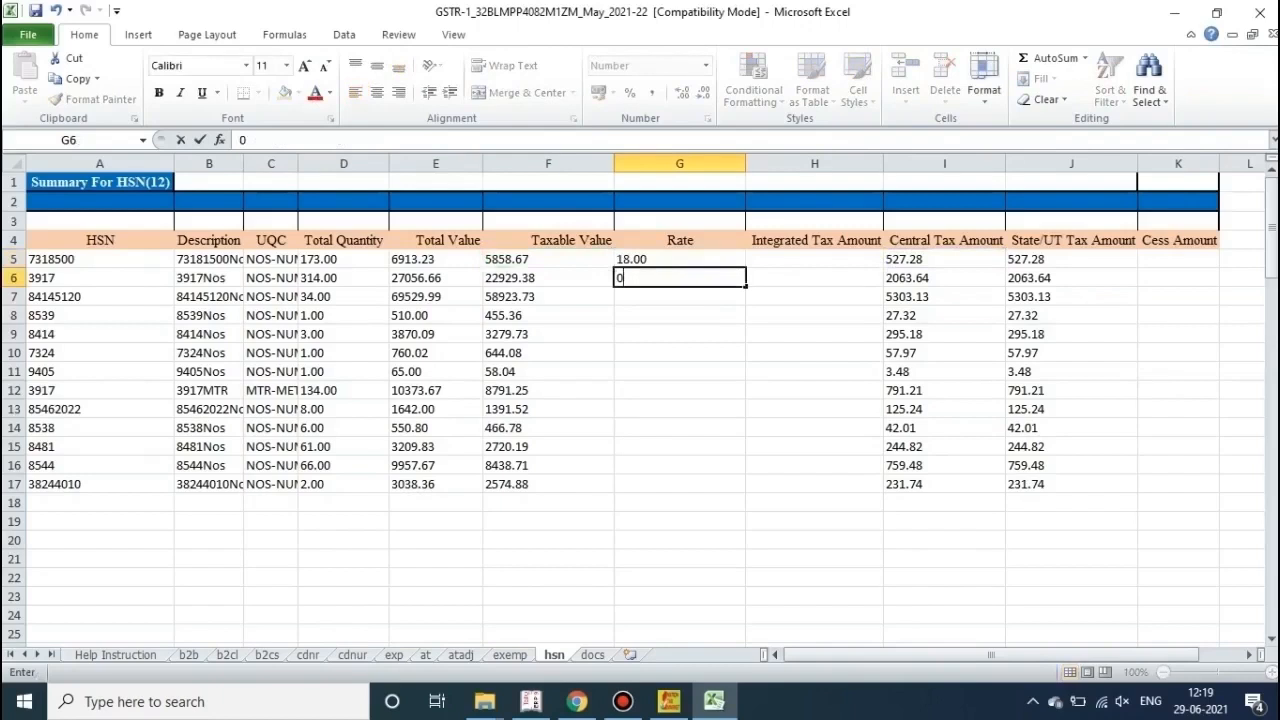
key("BackSpace")
left_click(680, 353)
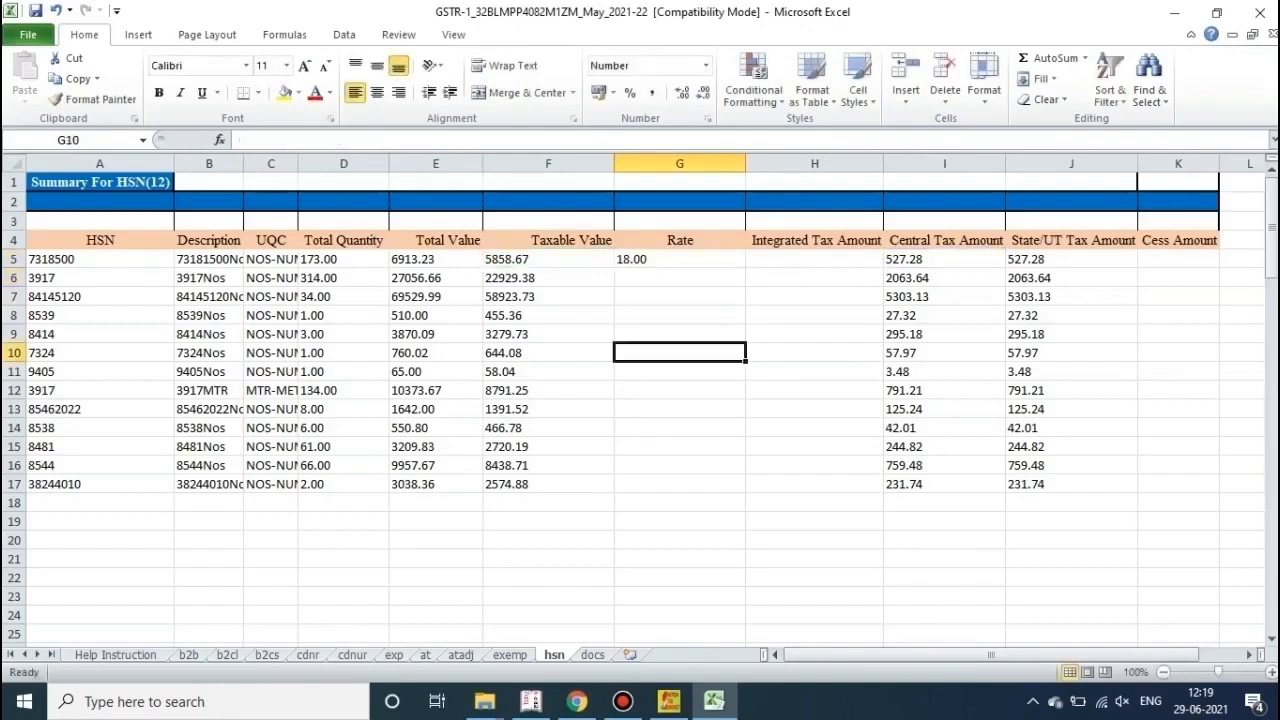
left_click(680, 259)
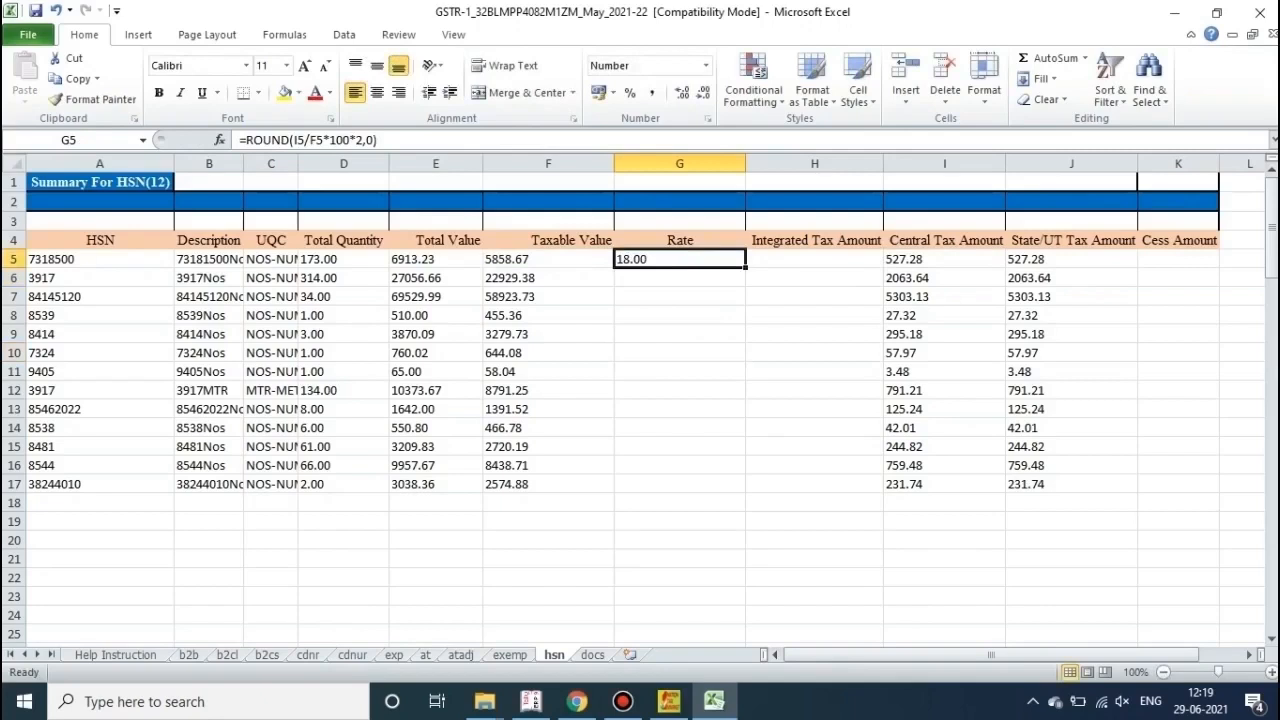
Step: Clear the old formula from G5 and check the taxable value in F11
key("Delete")
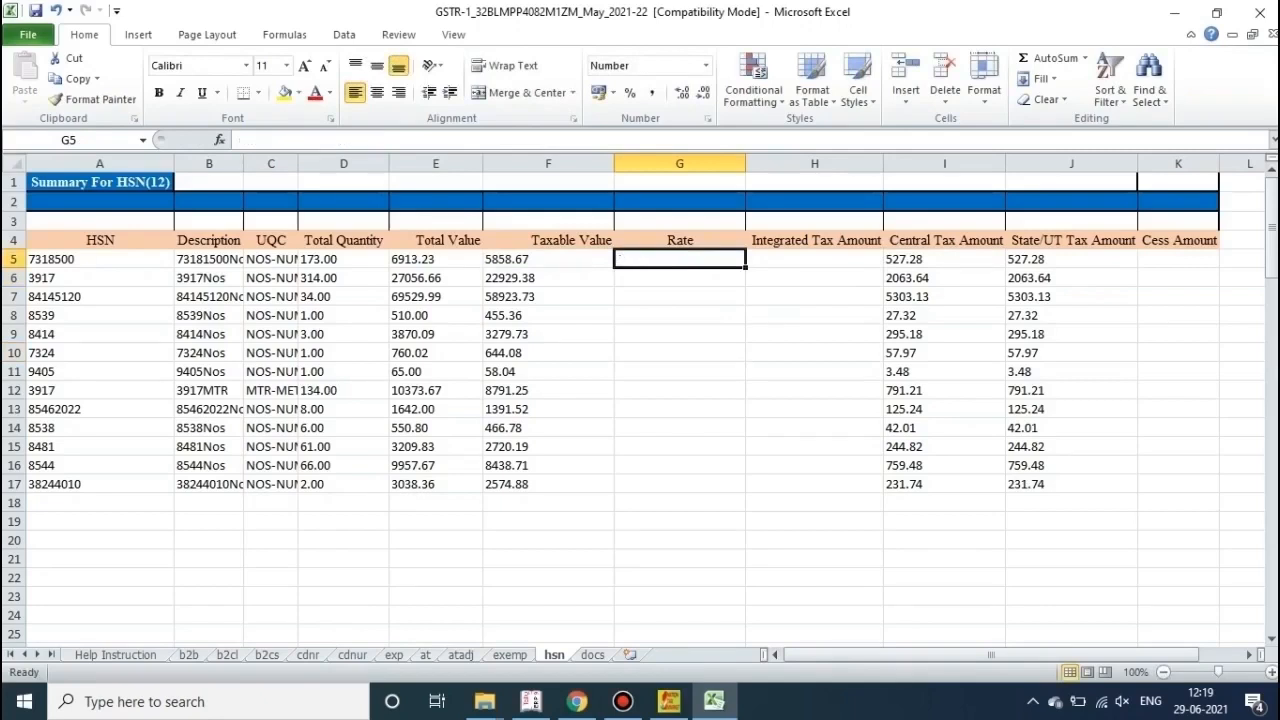
left_click(680, 334)
left_click(680, 259)
left_click(680, 428)
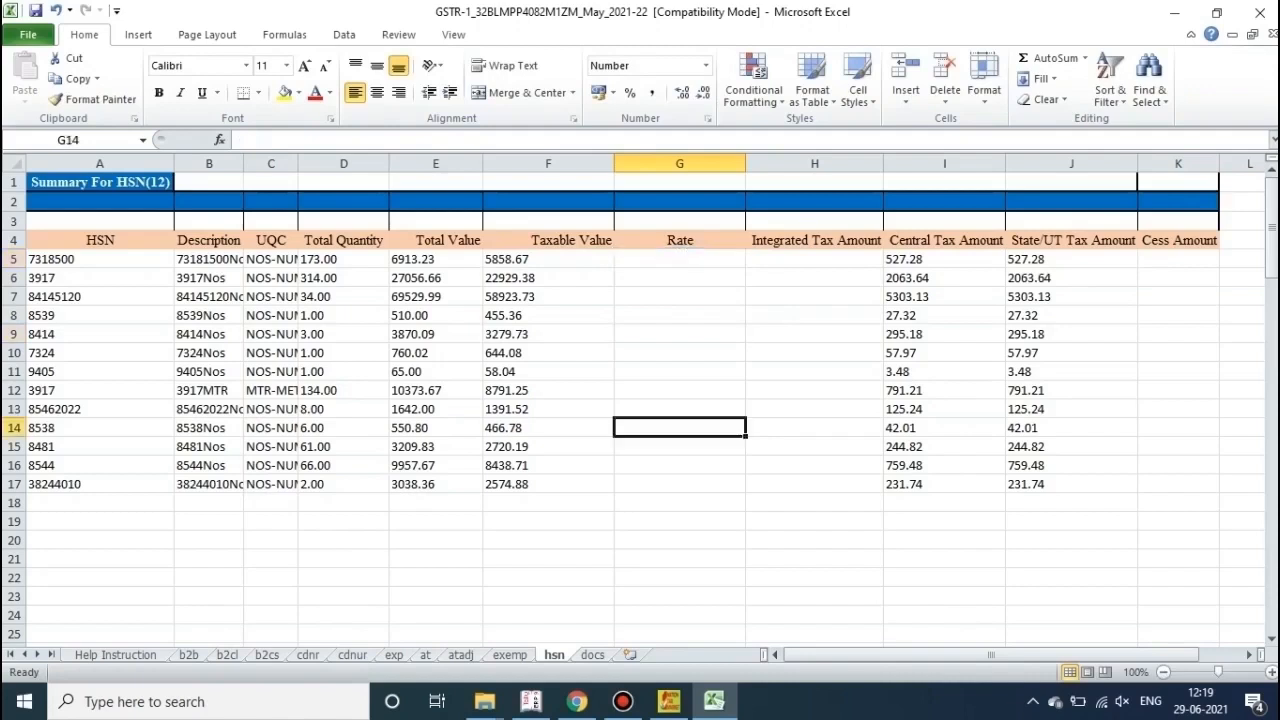
left_click(680, 315)
left_click(680, 296)
left_click(680, 259)
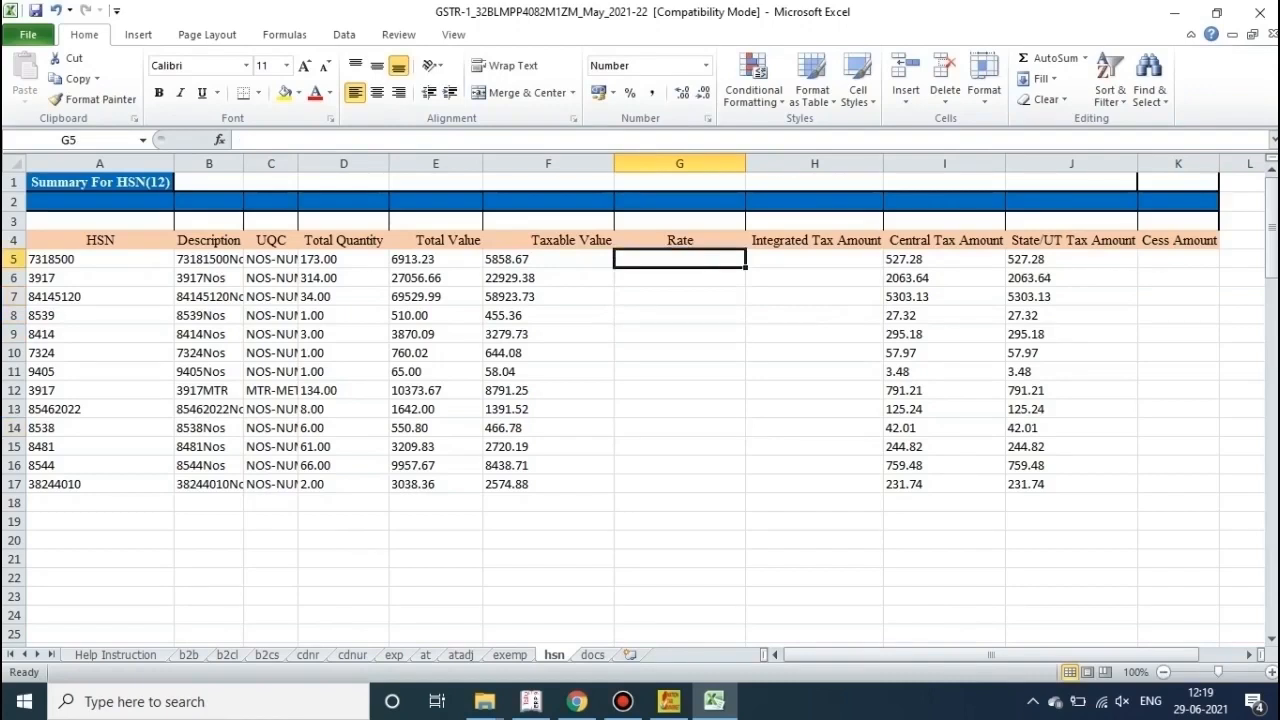
left_click(548, 372)
left_click(680, 259)
Step: Enter =ROUND(I5/F5*100*2,0) in G5 so it shows the rate 18.00
type("=")
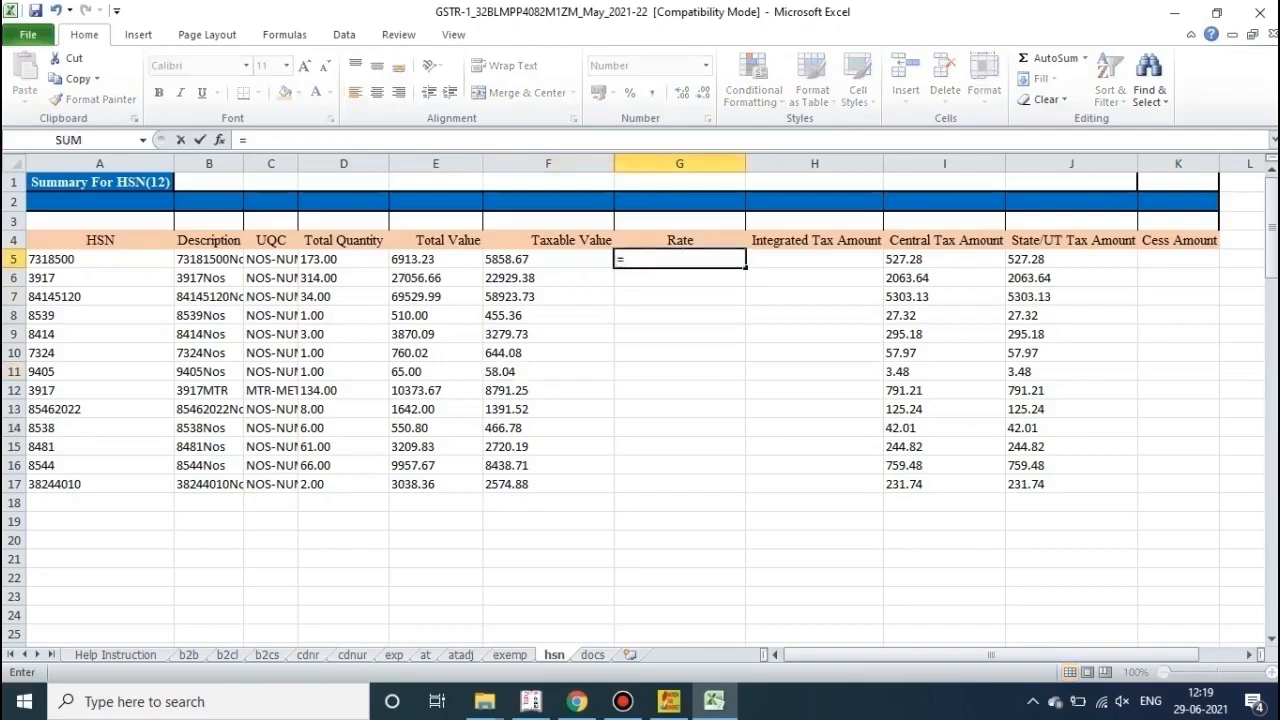
type("s")
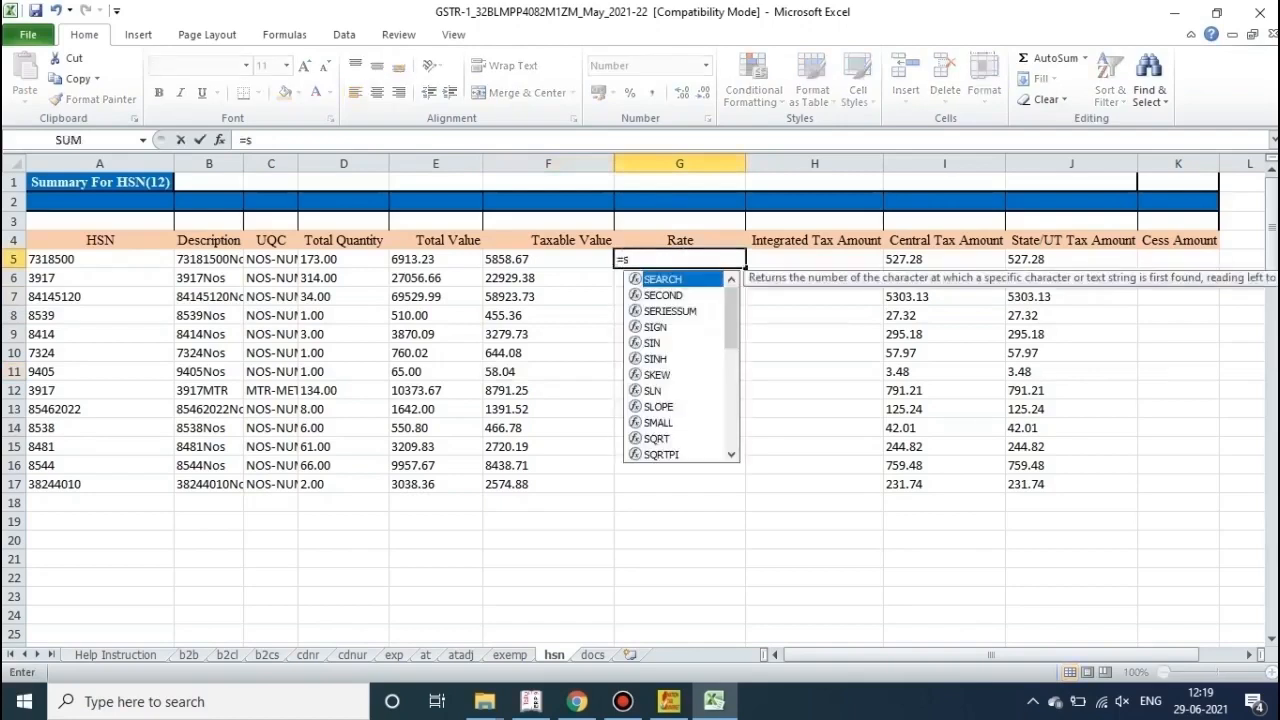
key("BackSpace")
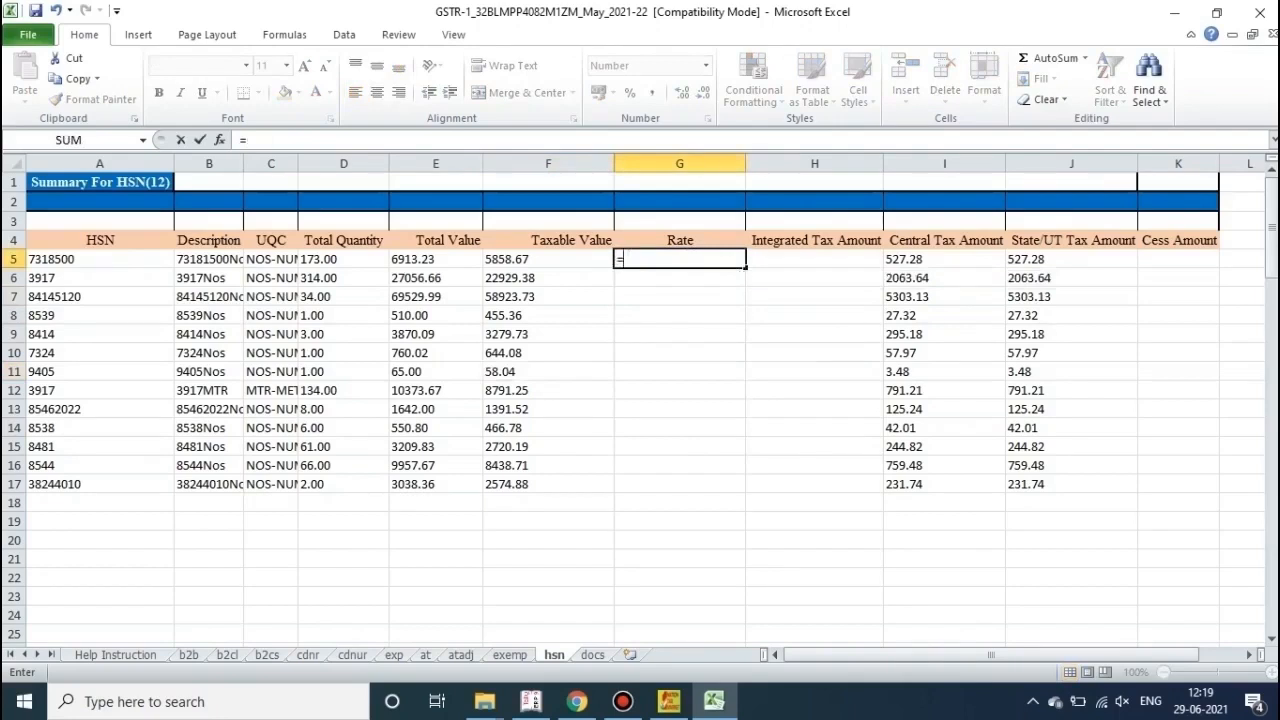
type("roun")
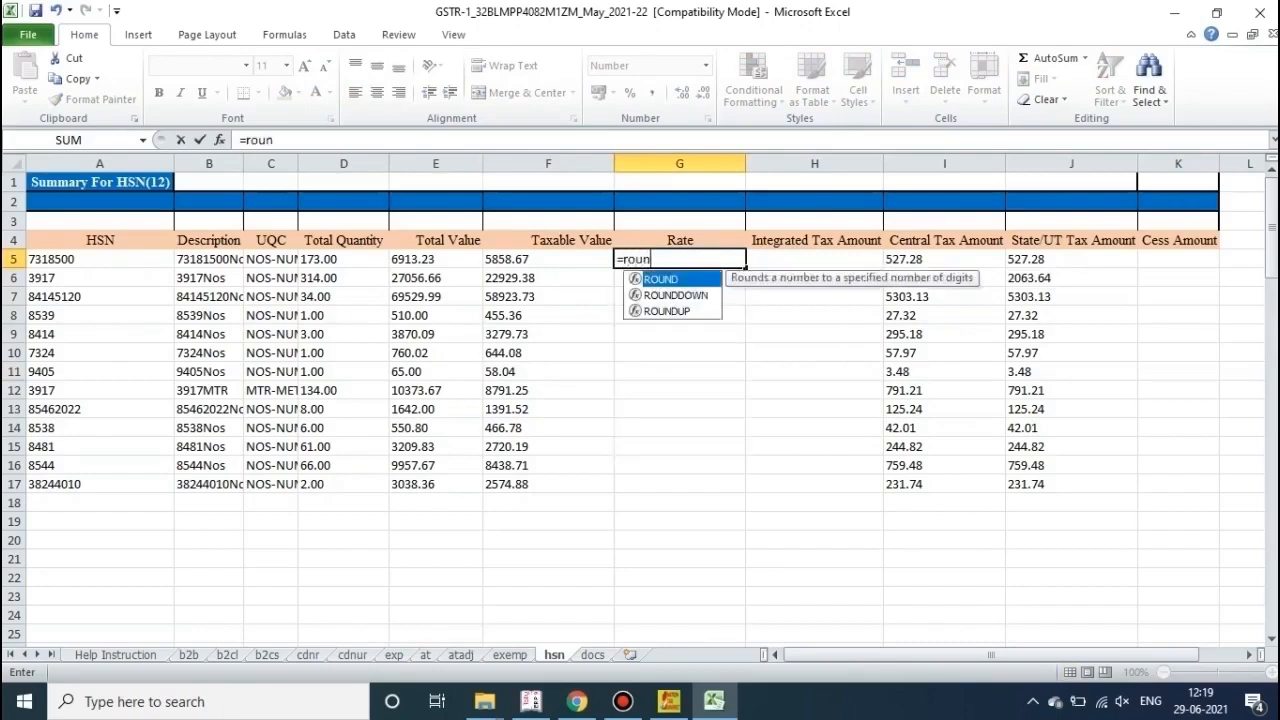
key("Tab")
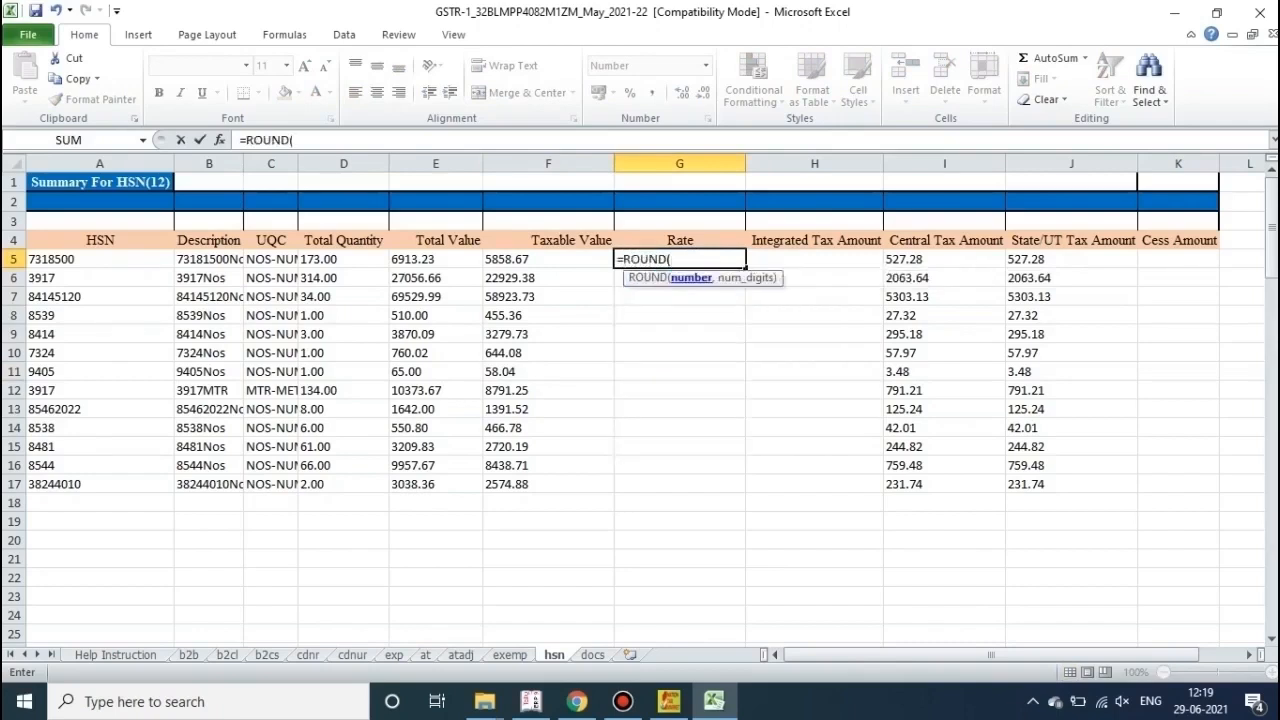
left_click(944, 259)
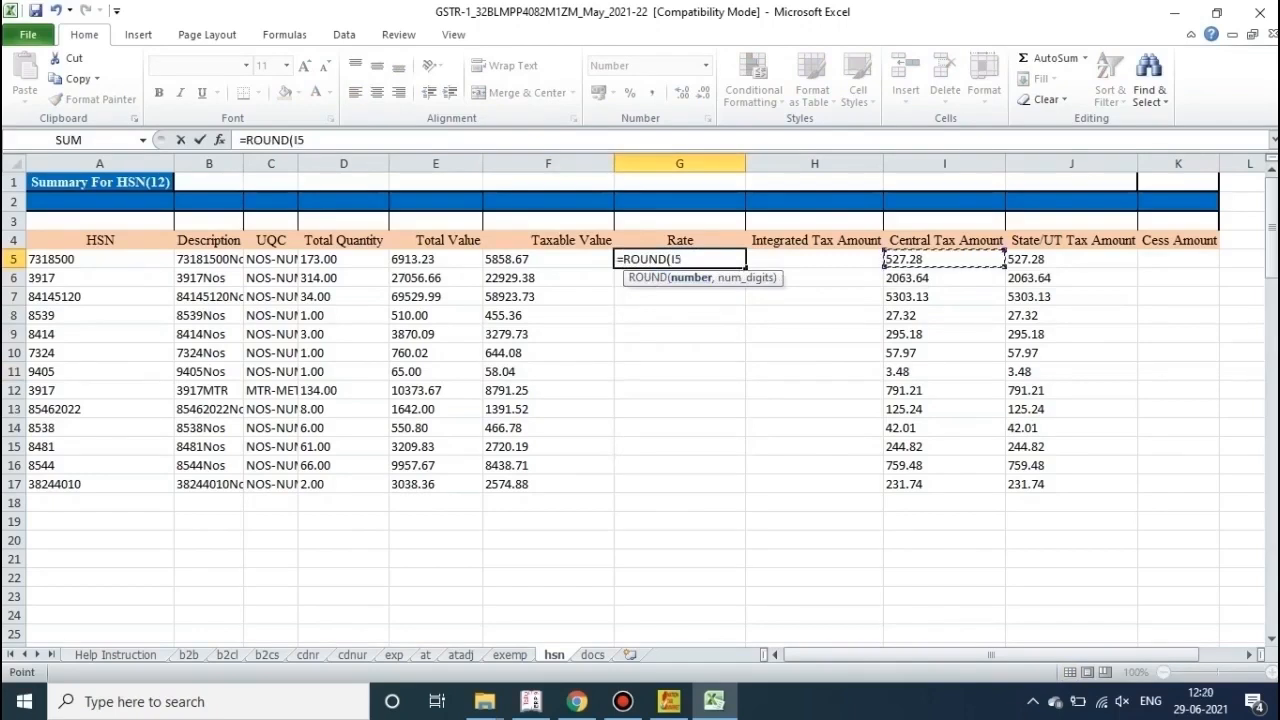
type("/")
key("Left")
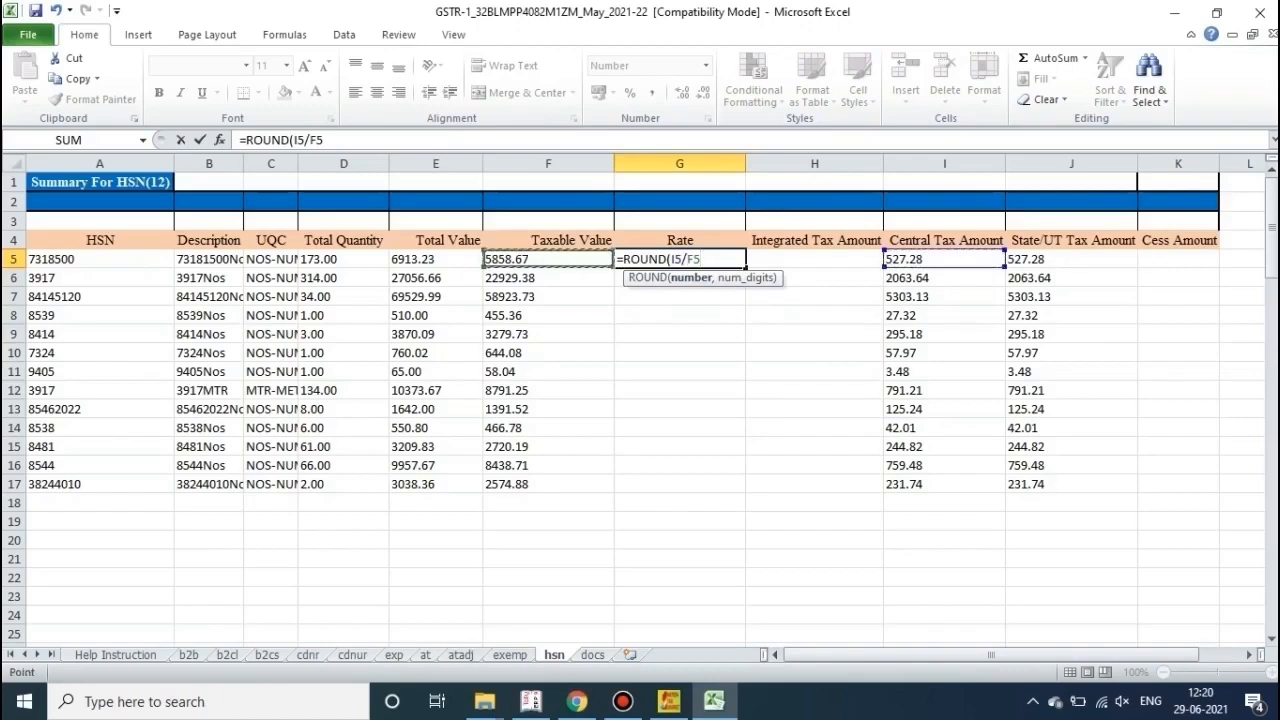
type("*100*2,0)")
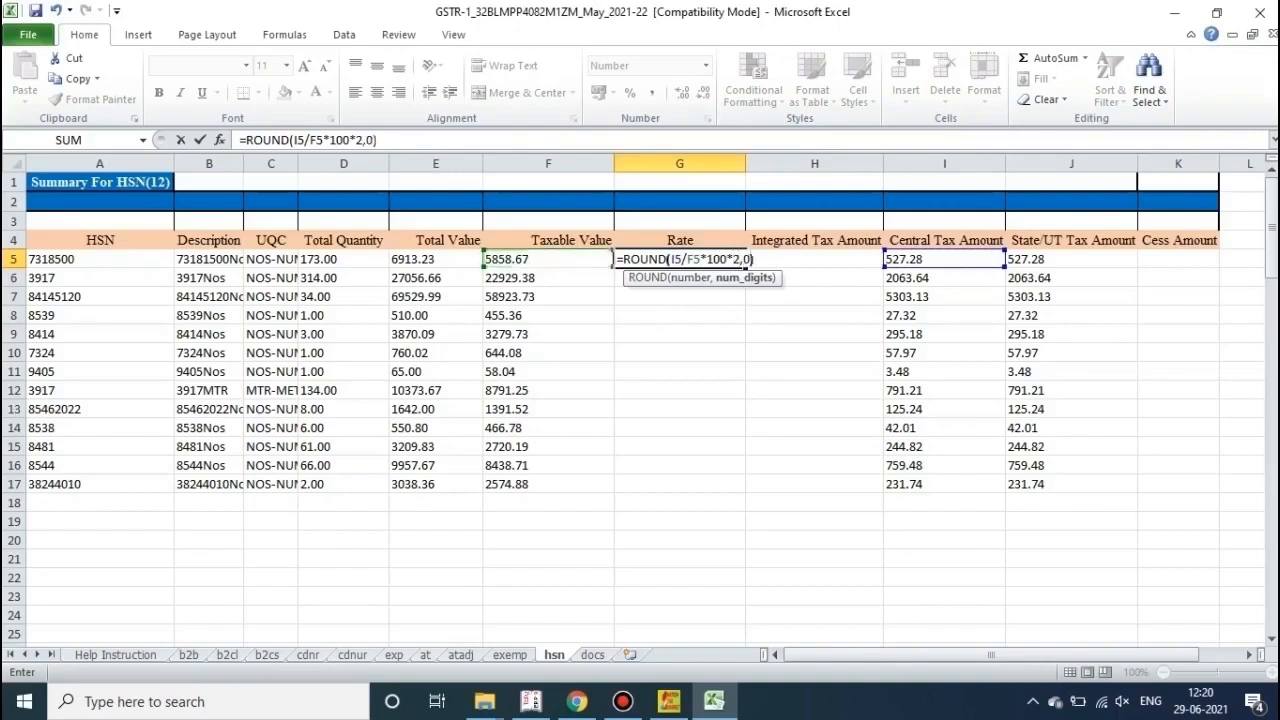
key("Return")
key("Down")
key("Down")
key("Up")
key("Up")
key("Up")
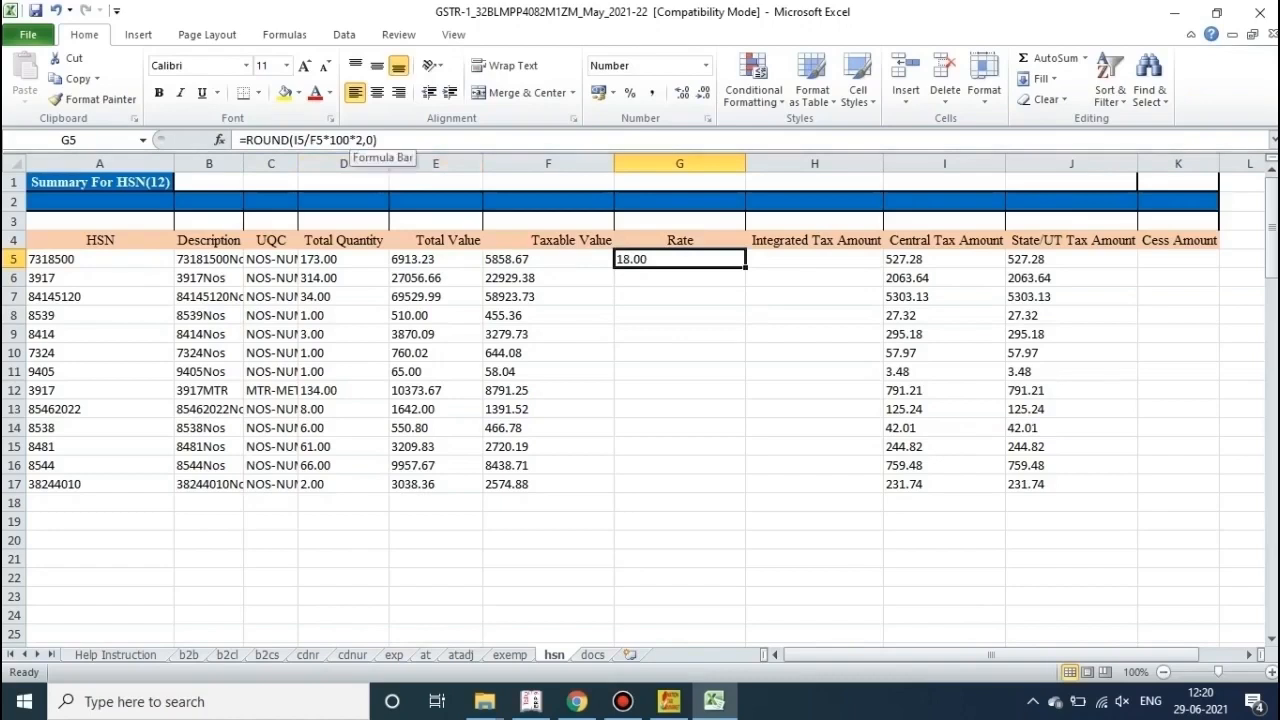
Step: Fill the Rate formula down to row 17 and check the calculated rates in G13 and G17
left_click_drag(745, 268, 745, 492)
left_click(680, 409)
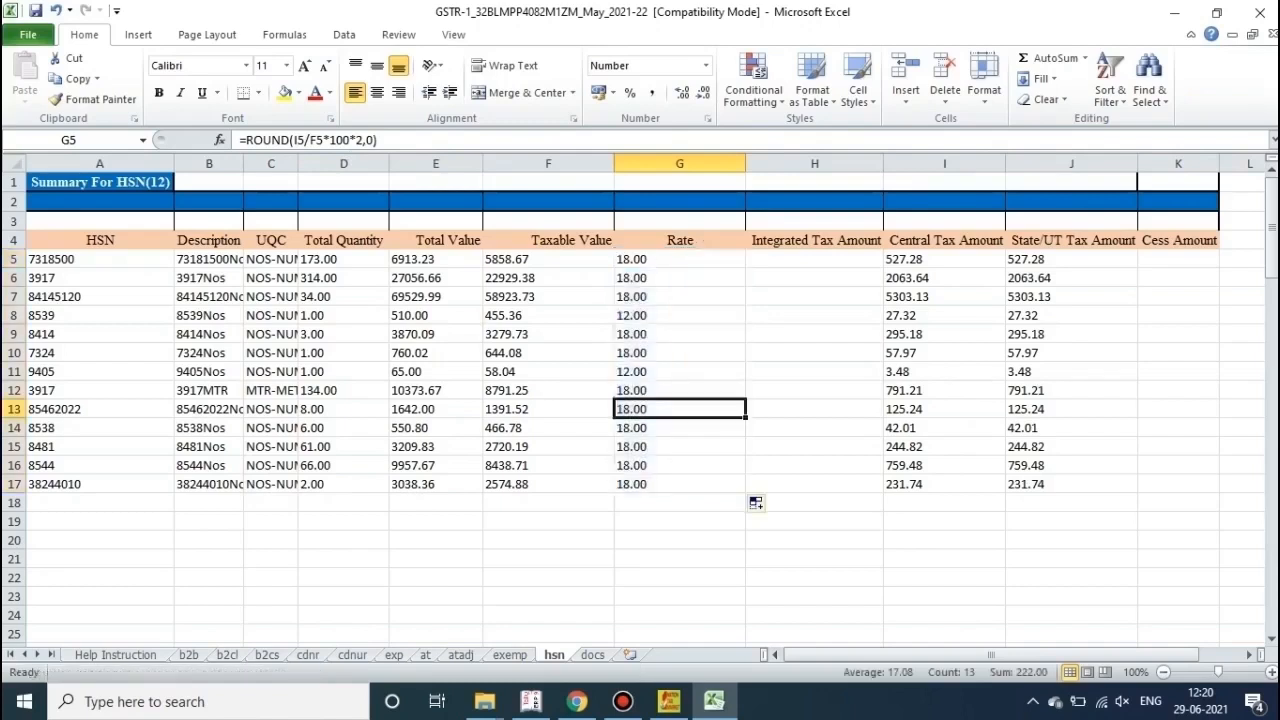
left_click(680, 484)
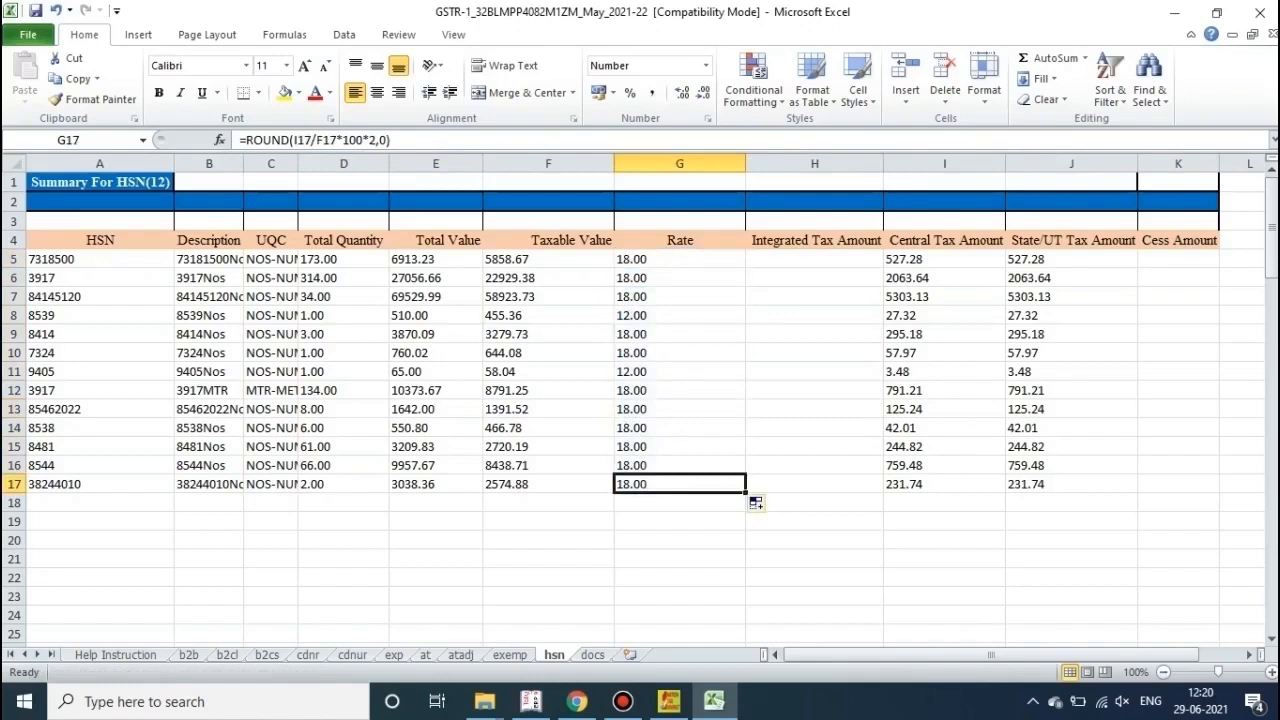
key("ctrl+z")
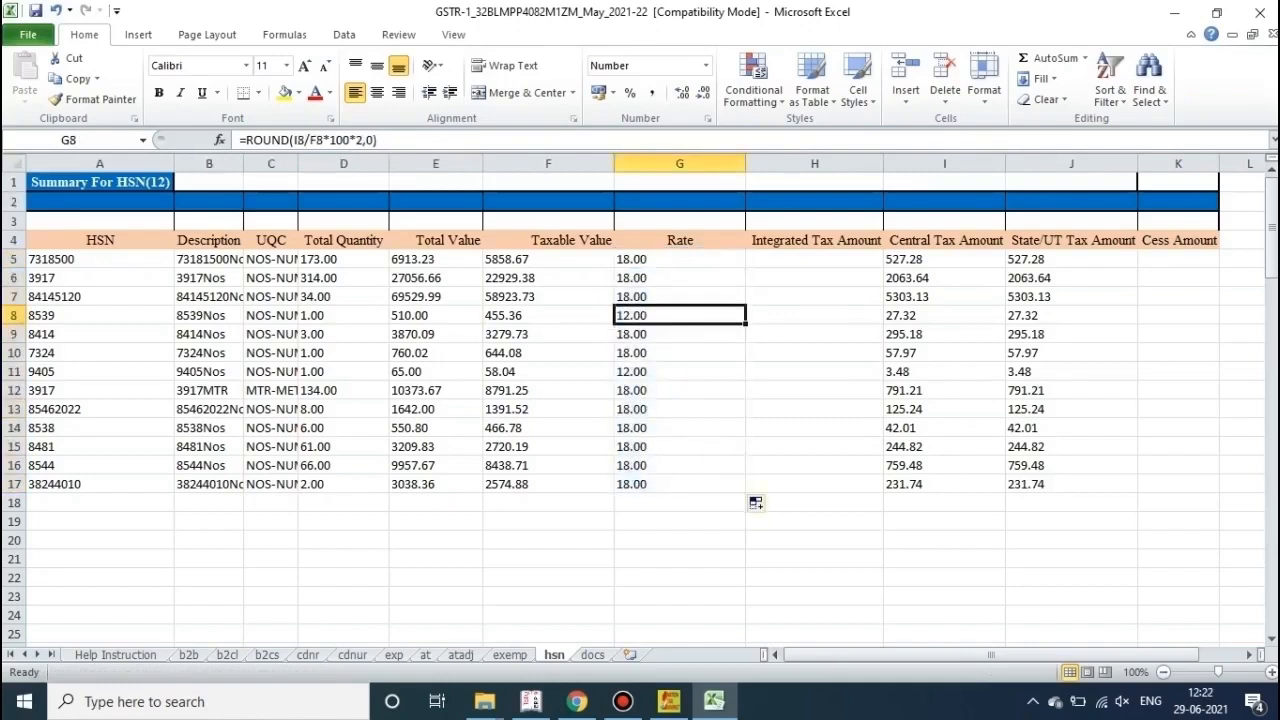
left_click(814, 334)
Step: Copy G5:G17 and paste it back as values, fixing the rates at 18.00 or 12.00
left_click_drag(680, 259, 680, 484)
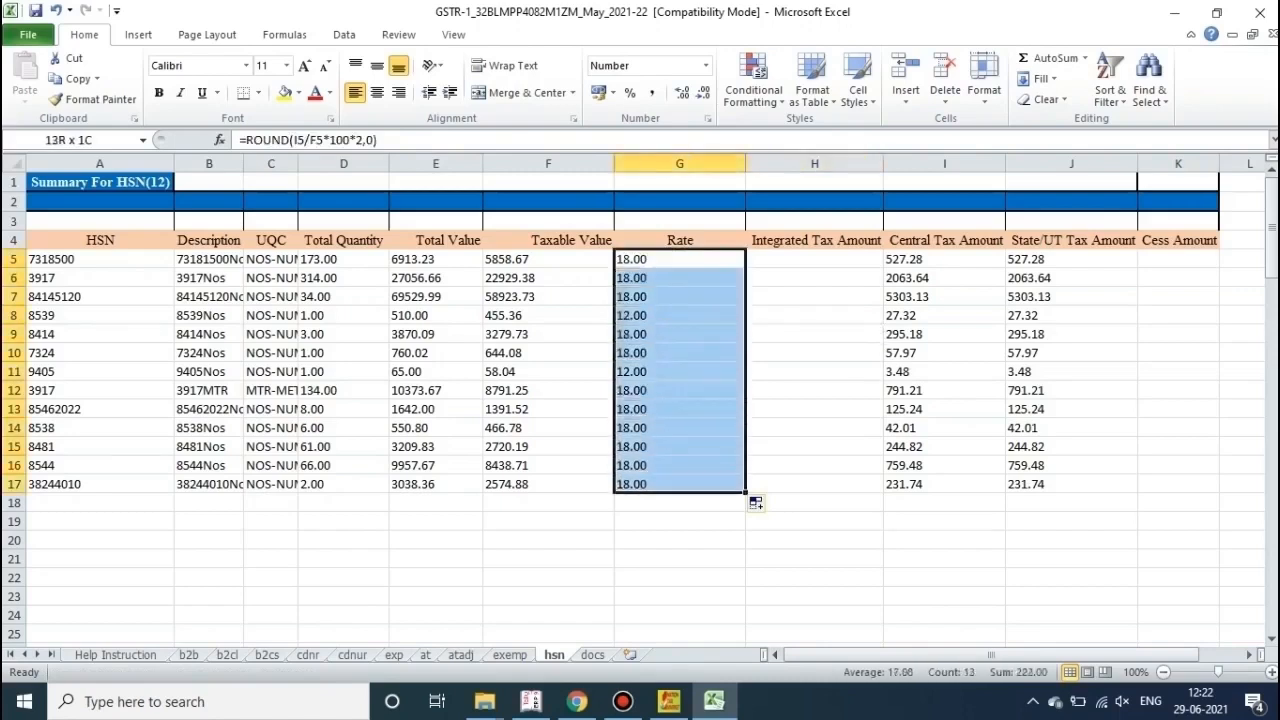
right_click(645, 410)
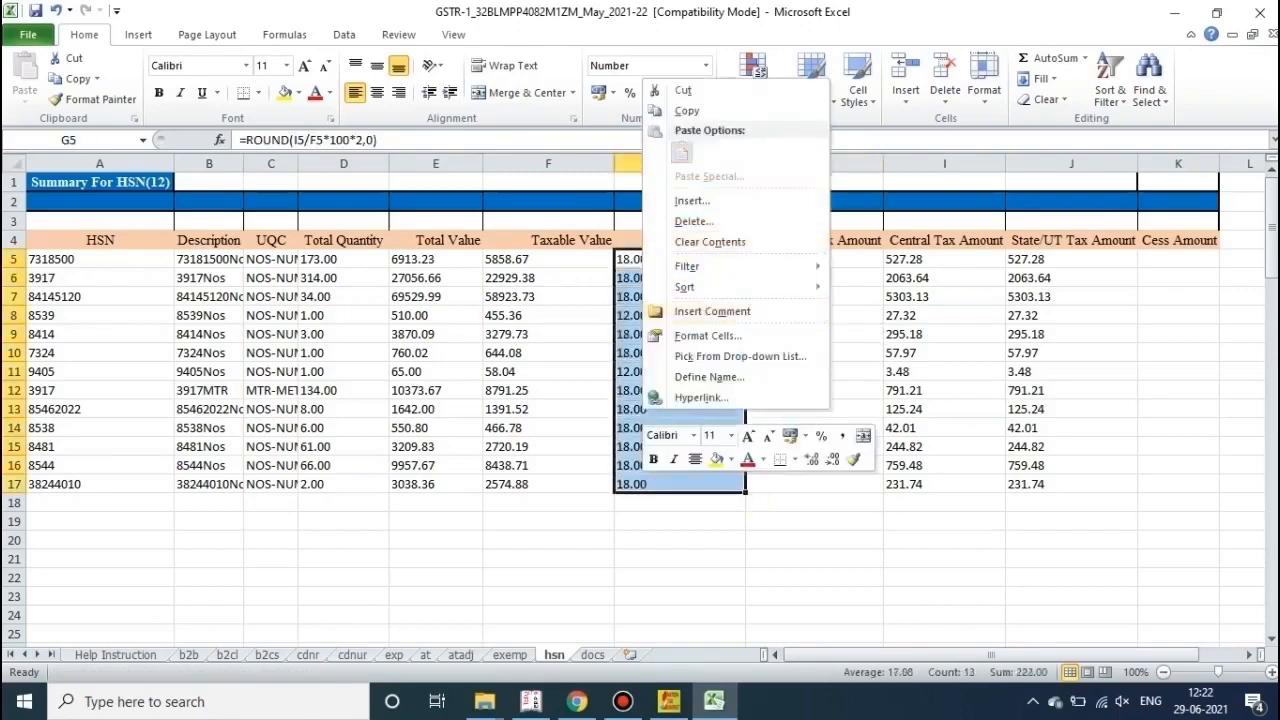
left_click(686, 111)
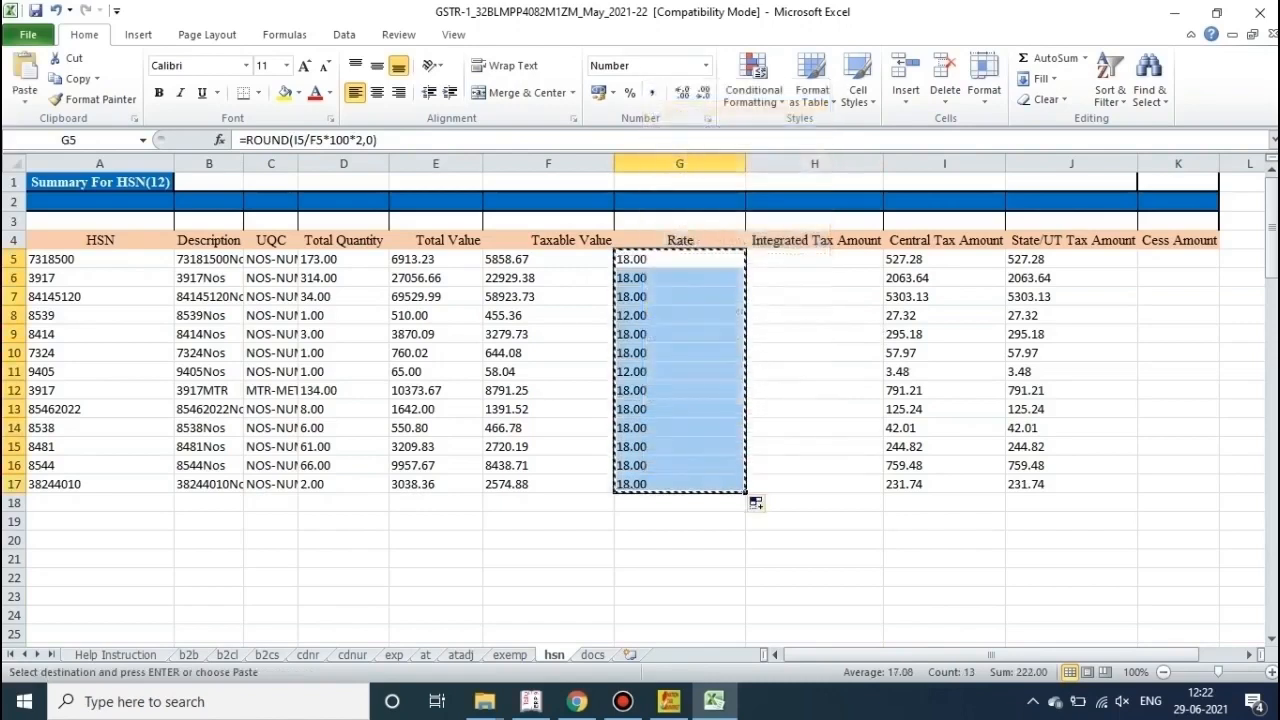
right_click(667, 262)
left_click(732, 335)
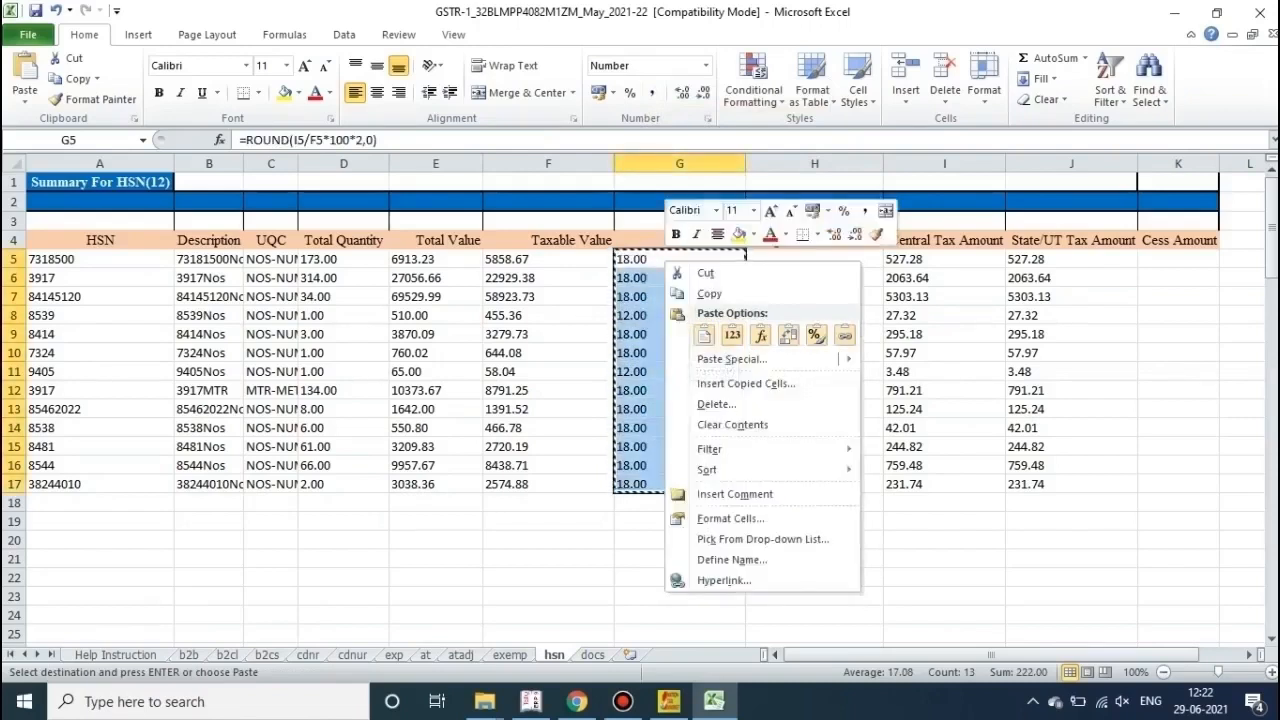
mouse_move(730, 358)
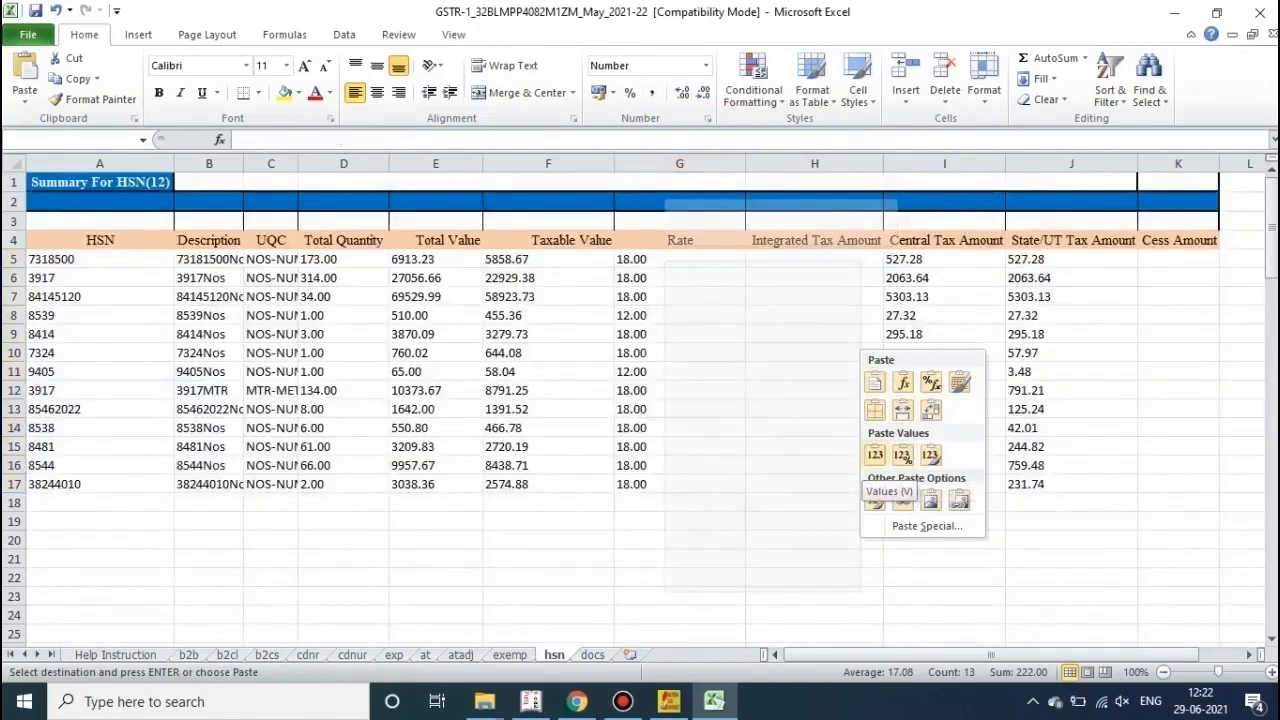
left_click(875, 456)
left_click(814, 428)
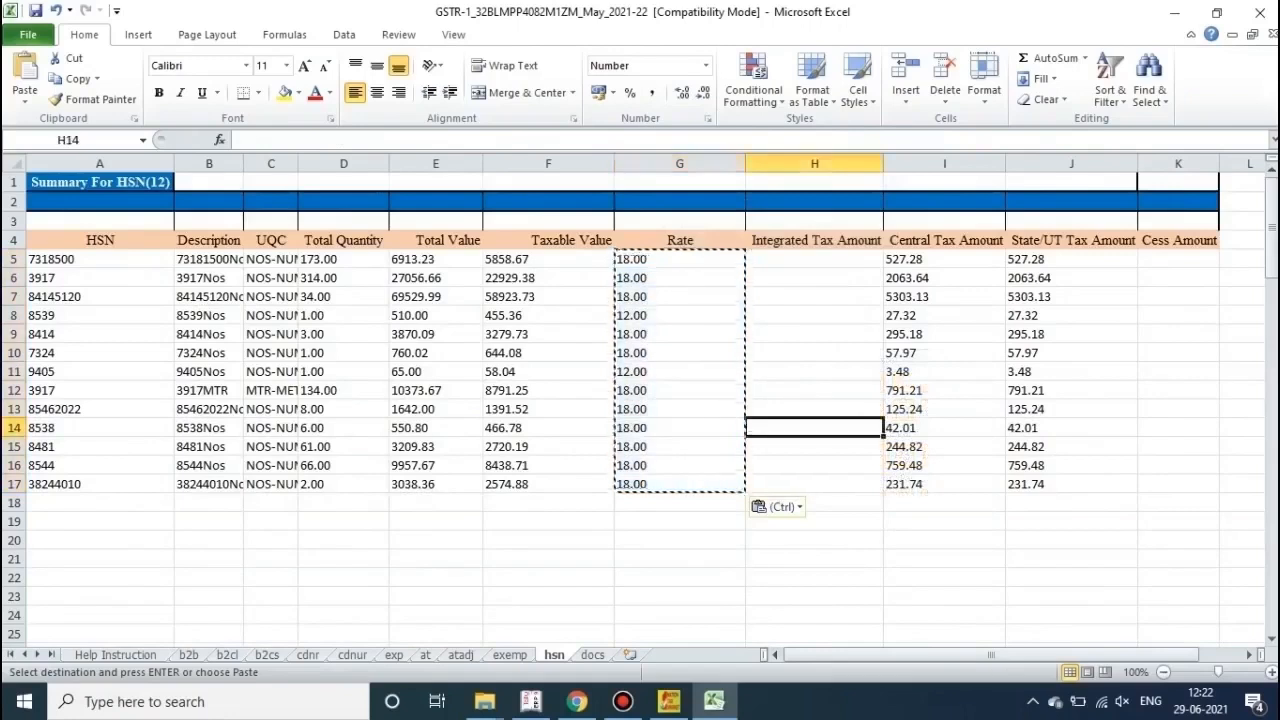
left_click(650, 259)
right_click(650, 259)
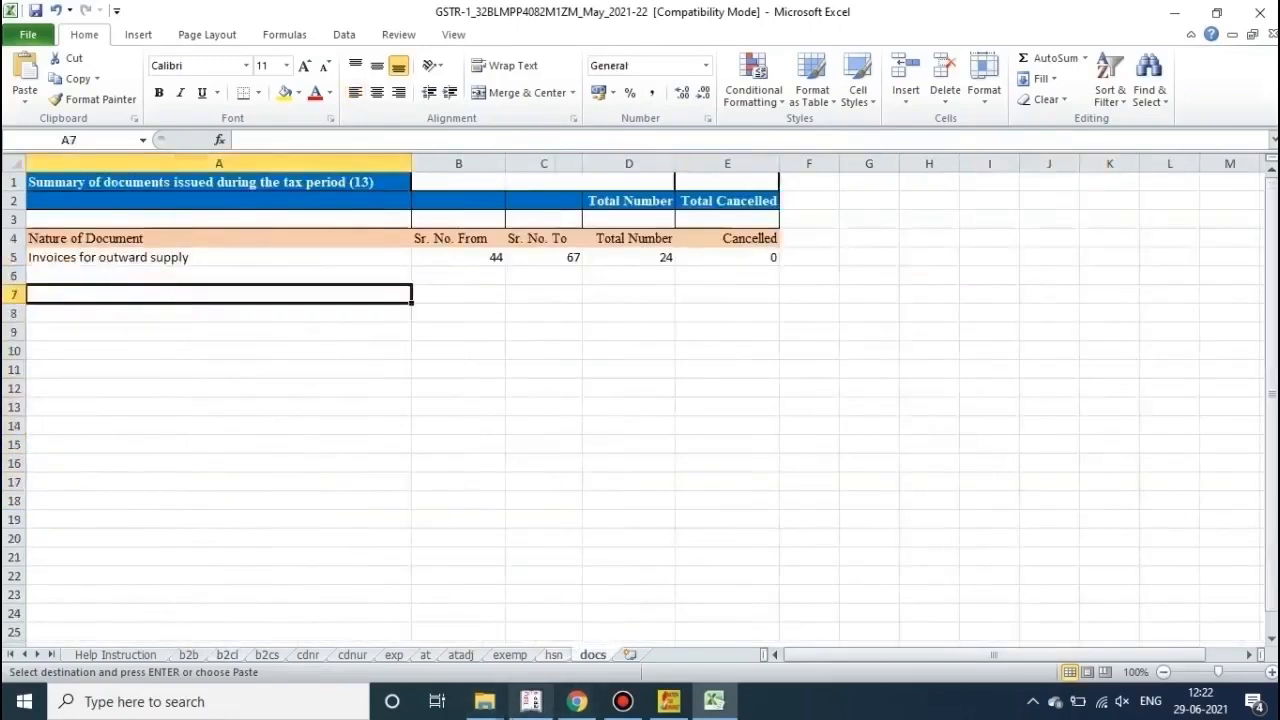
Step: Cross-check against Tally's GSTR-1 summary, then select HSN code 7318500 in A5 of the hsn sheet
left_click(530, 701)
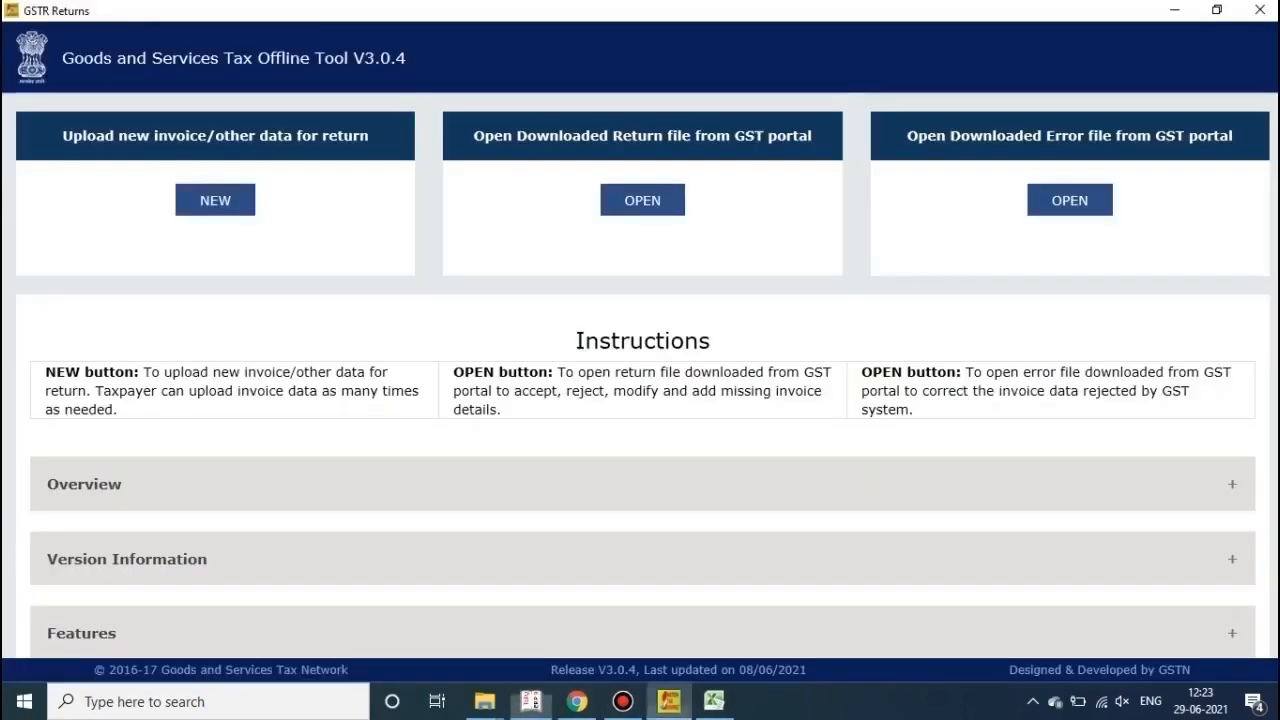
left_click(669, 701)
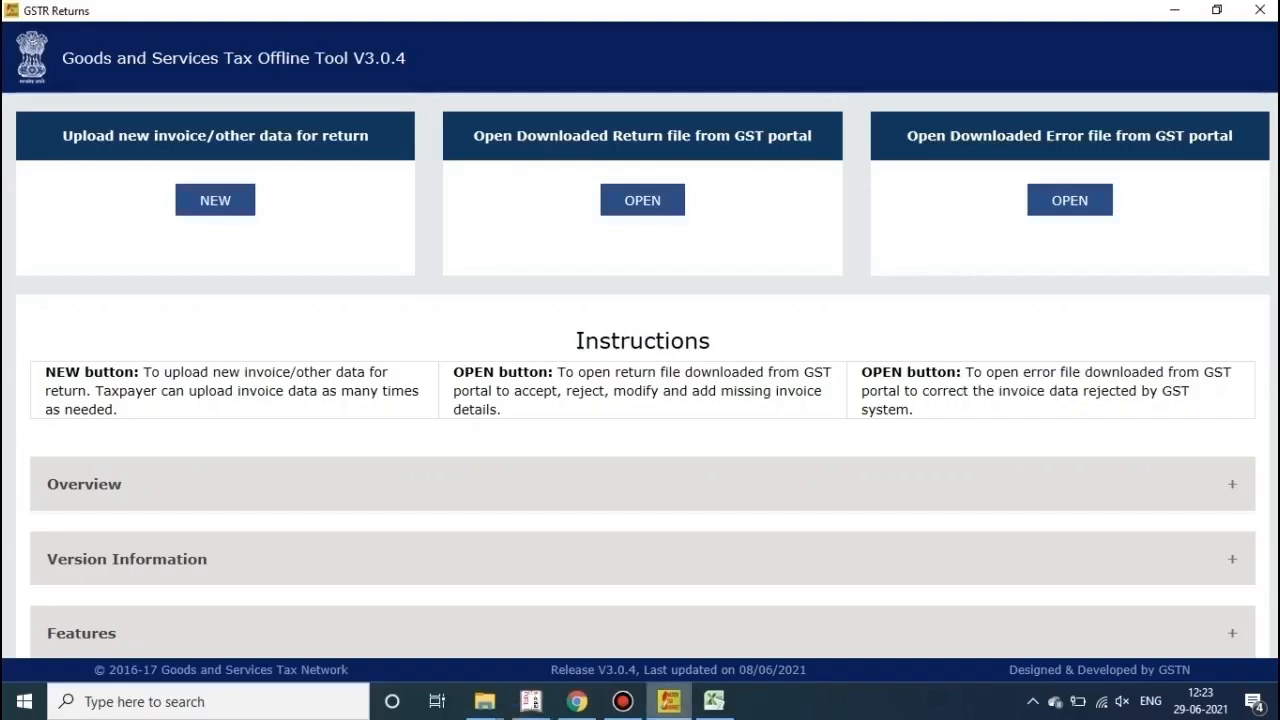
left_click(530, 701)
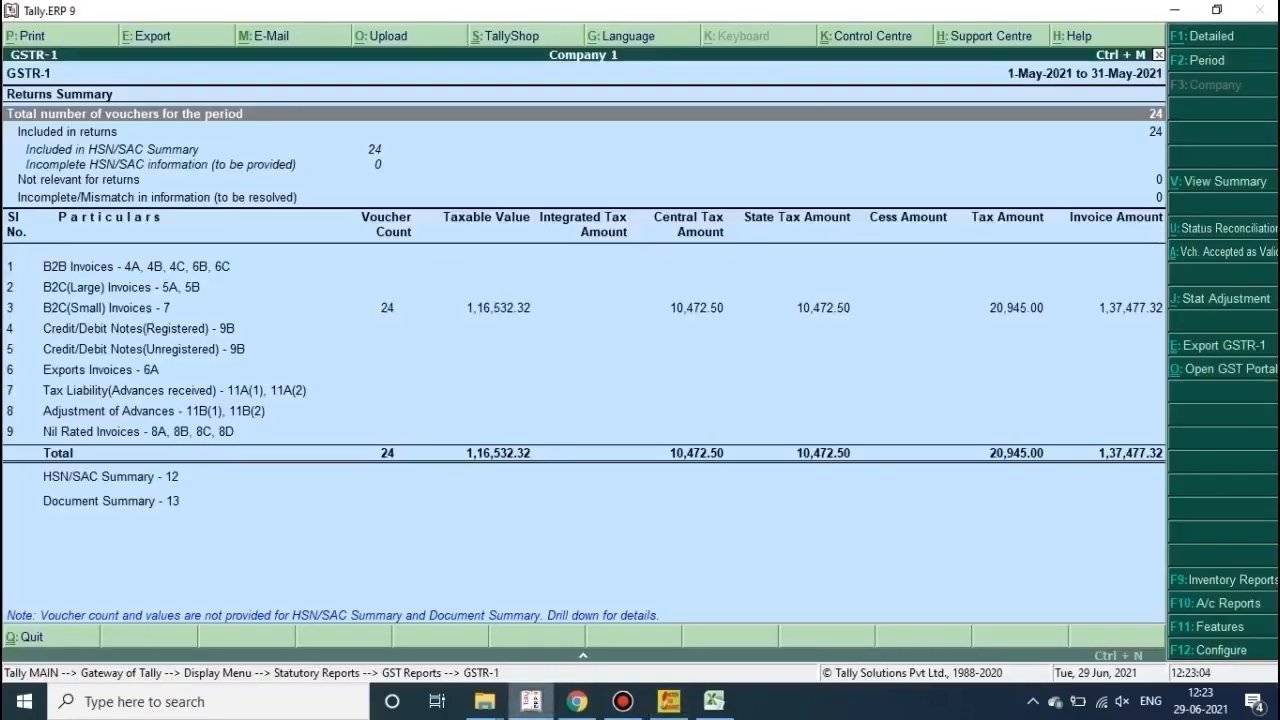
left_click(713, 701)
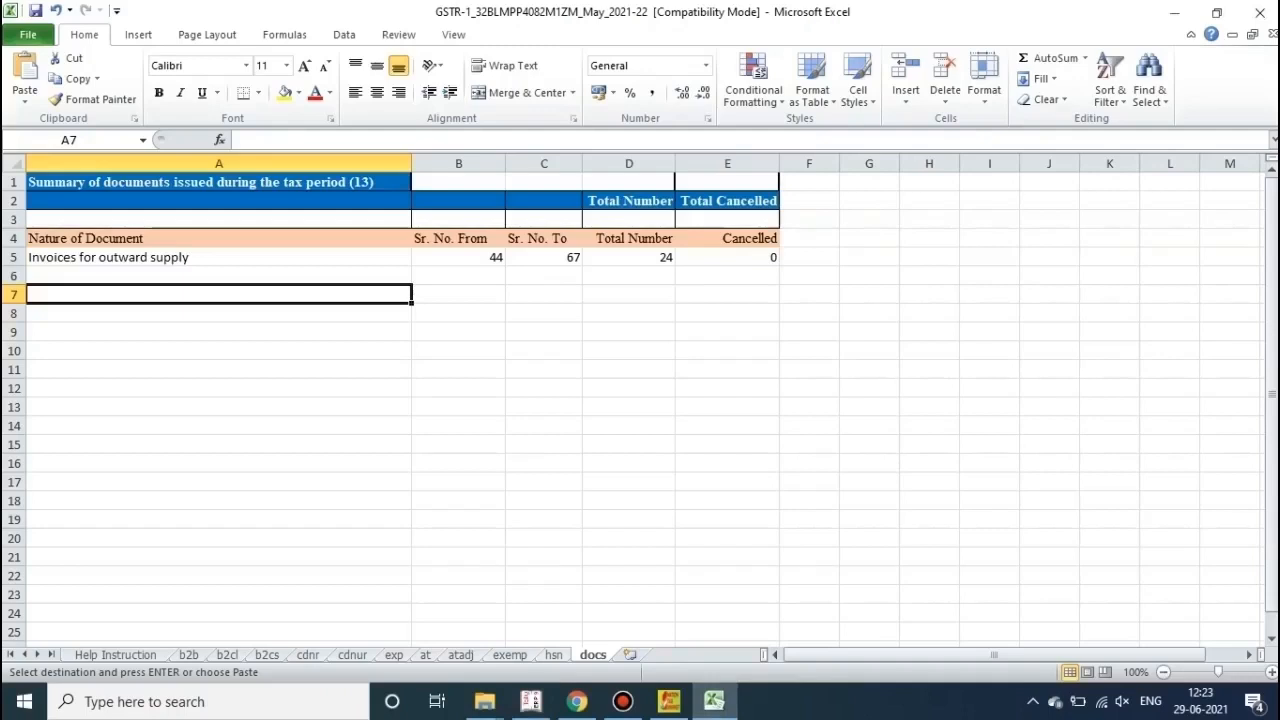
left_click(554, 655)
double_click(212, 372)
left_click(100, 259)
Step: Shorten the first HSN code from 7318500 to 7318
left_click(287, 140)
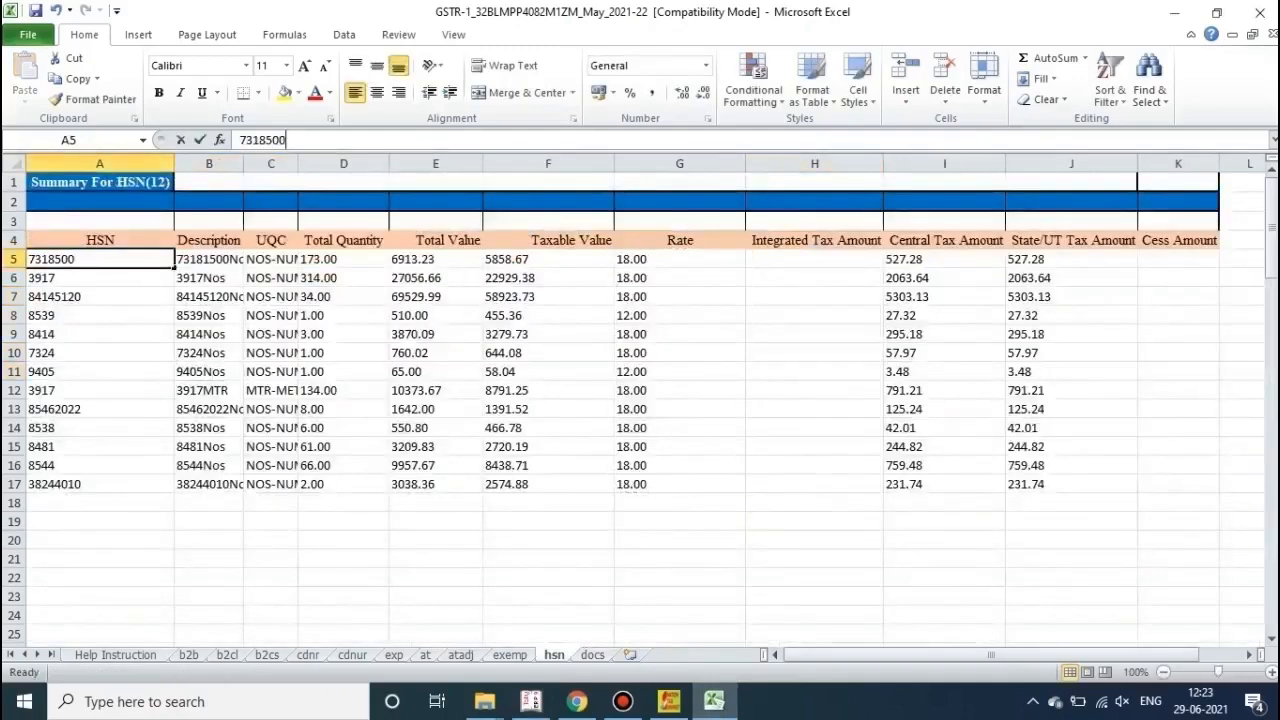
key("BackSpace")
key("BackSpace")
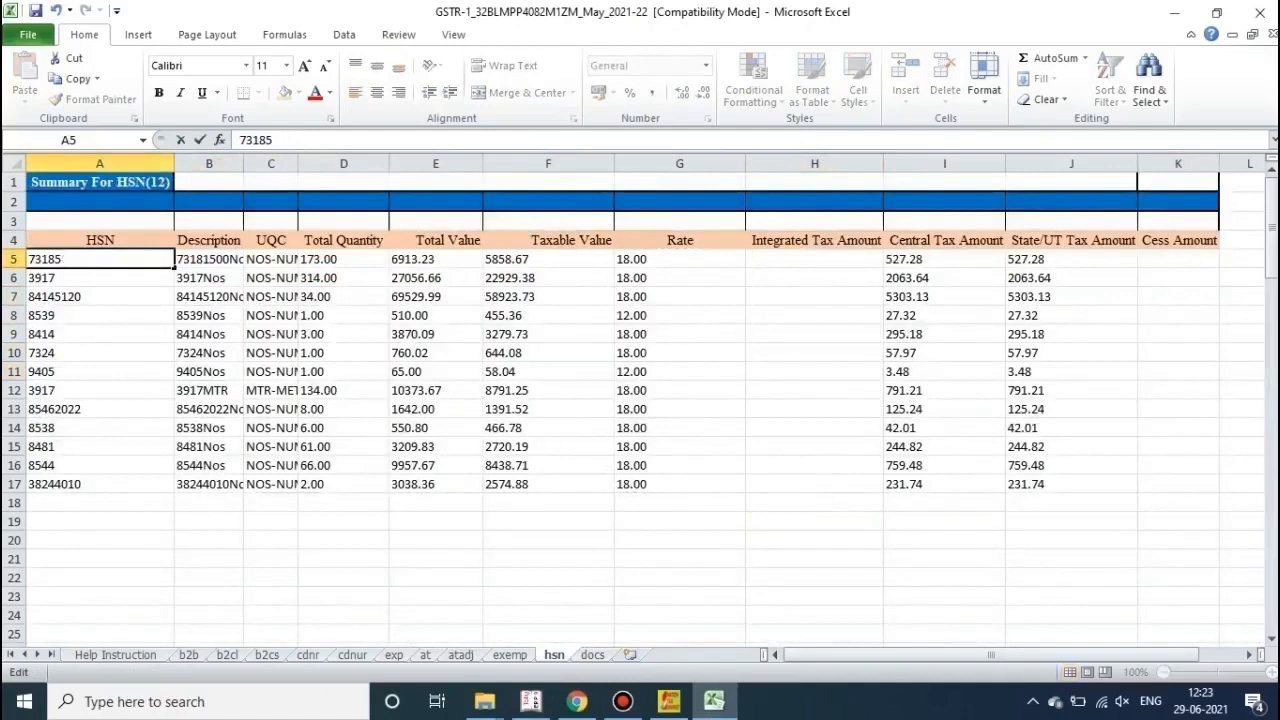
key("BackSpace")
left_click(343, 578)
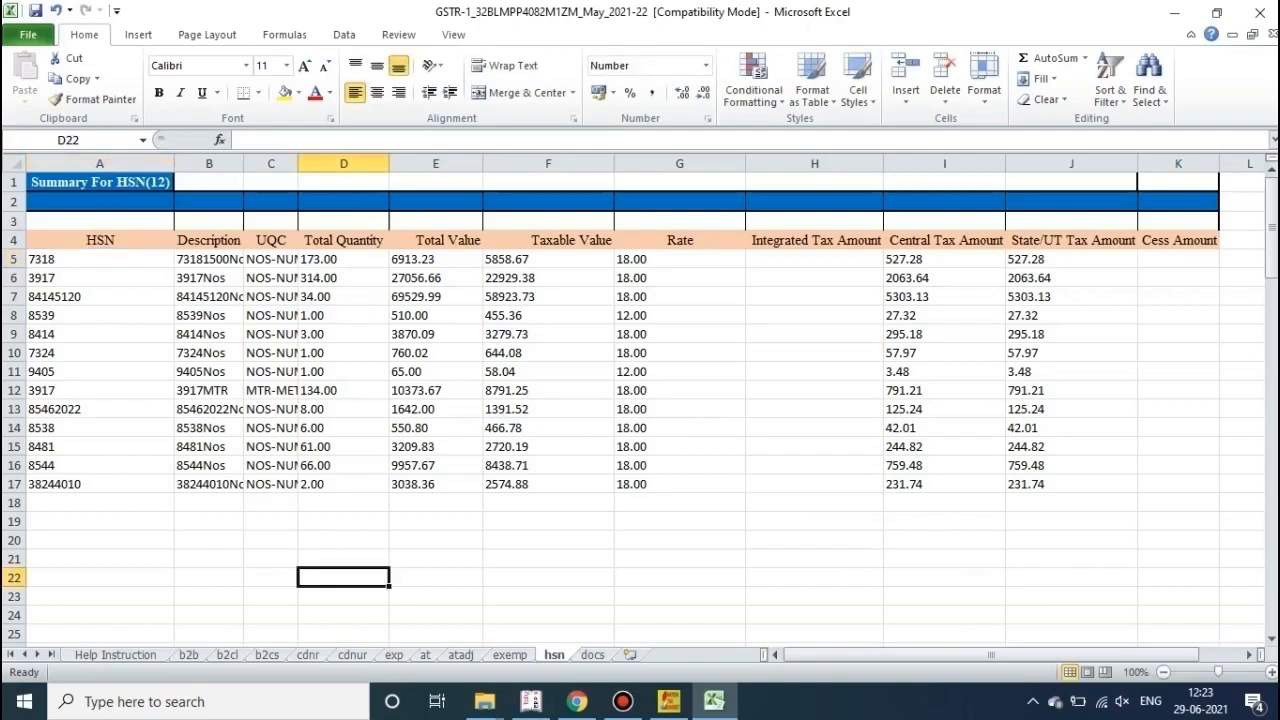
Step: Save the workbook, keeping its older Excel format in the Compatibility Checker
key("ctrl+s")
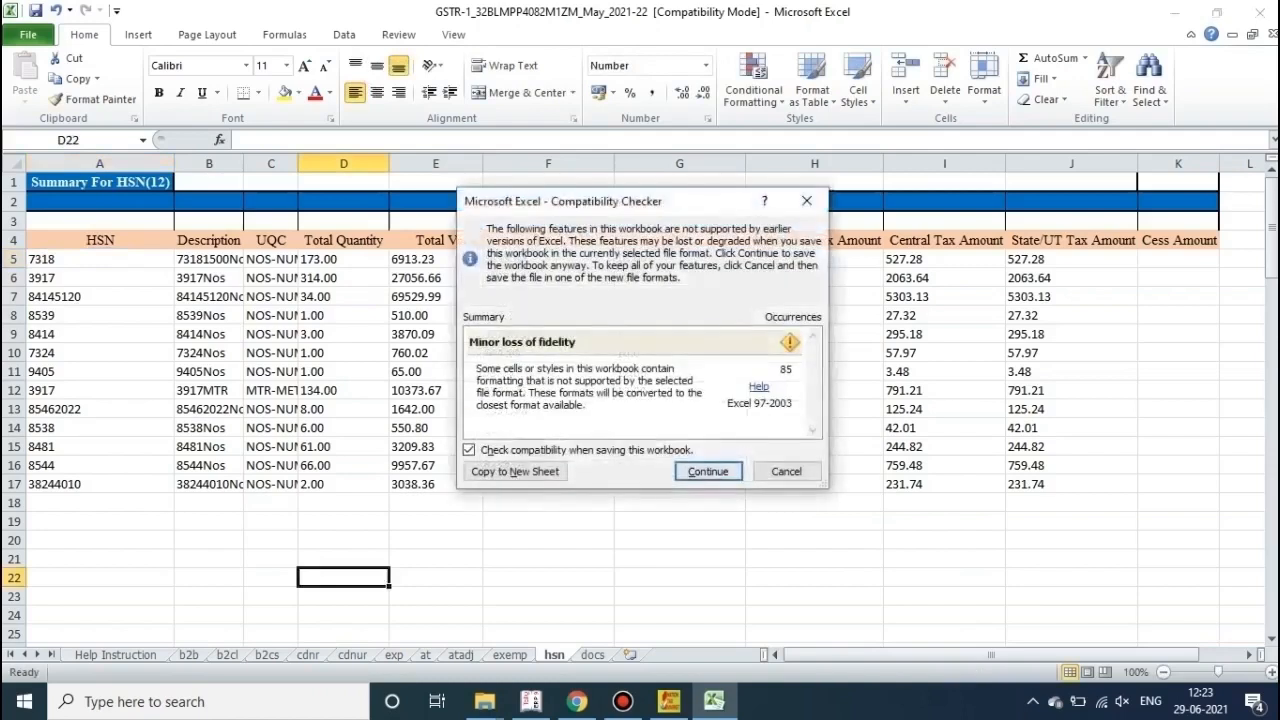
left_click(708, 471)
left_click(679, 540)
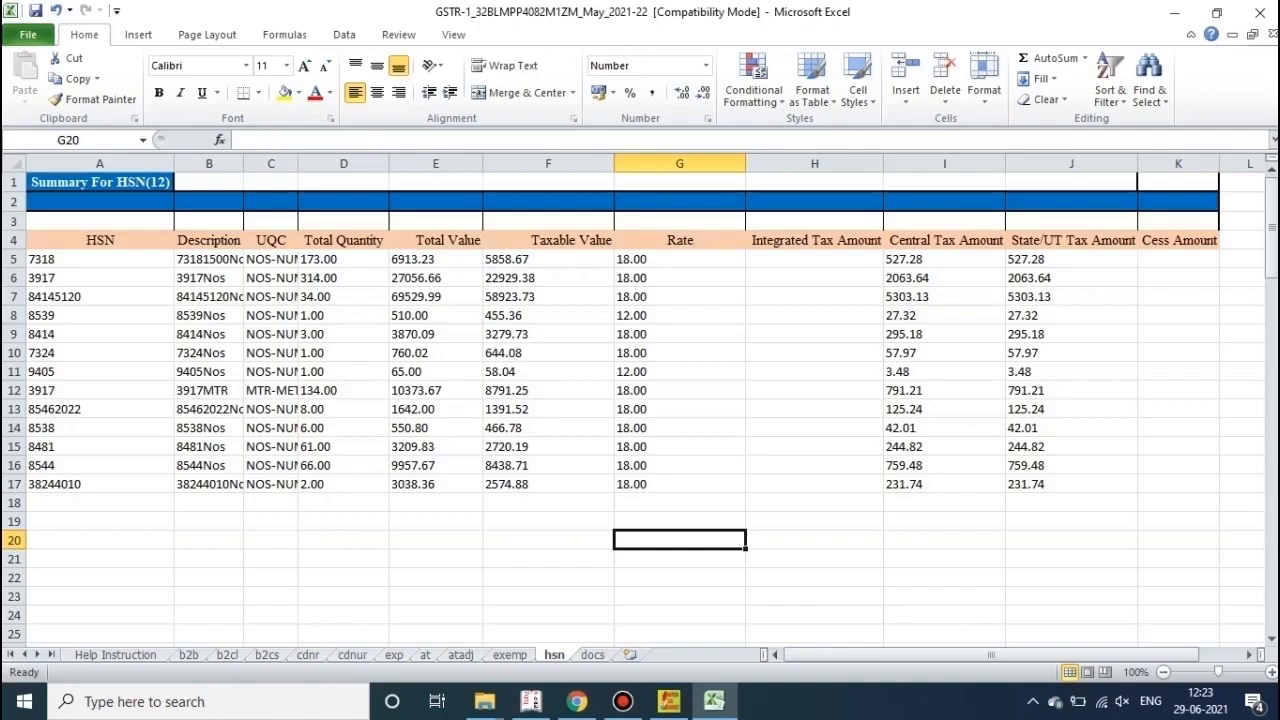
key("alt+Tab")
Step: Review the b2cl, b2cs and hsn sheets, noting the empty Integrated Tax Amount column, then return to GST Offline Tool
left_click(531, 701)
left_click(531, 701)
left_click(531, 701)
left_click(227, 655)
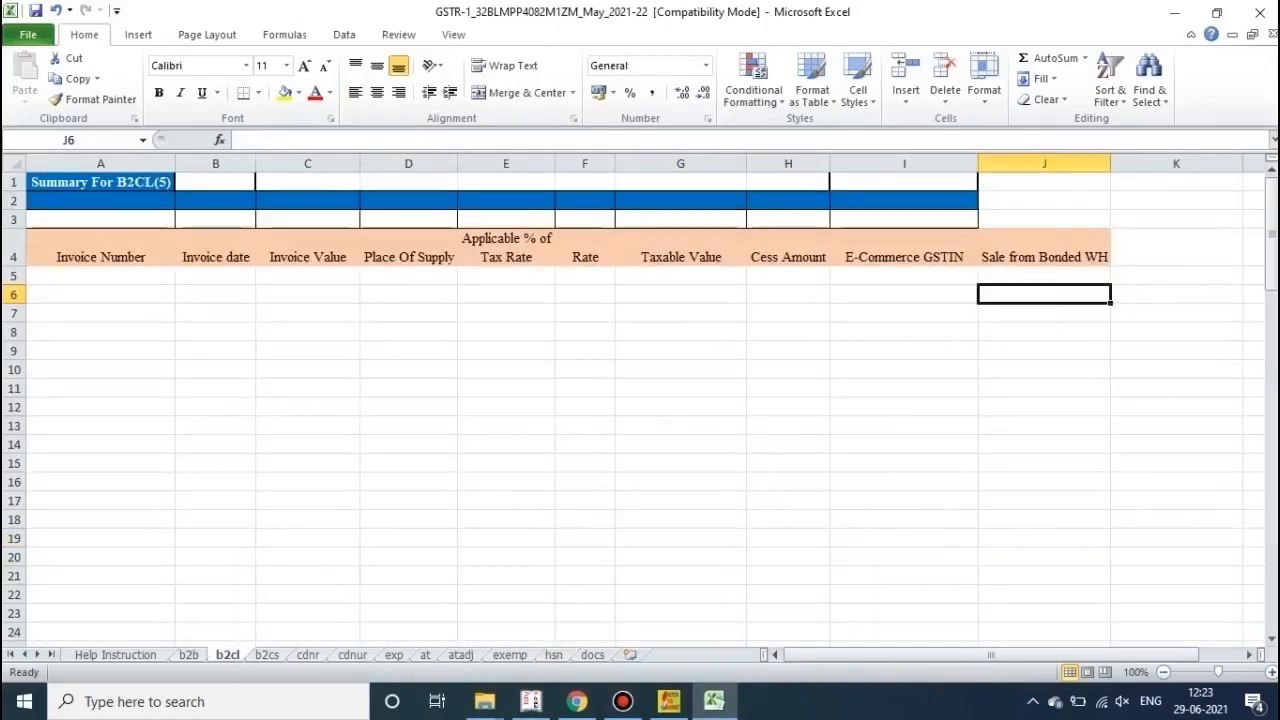
left_click(267, 655)
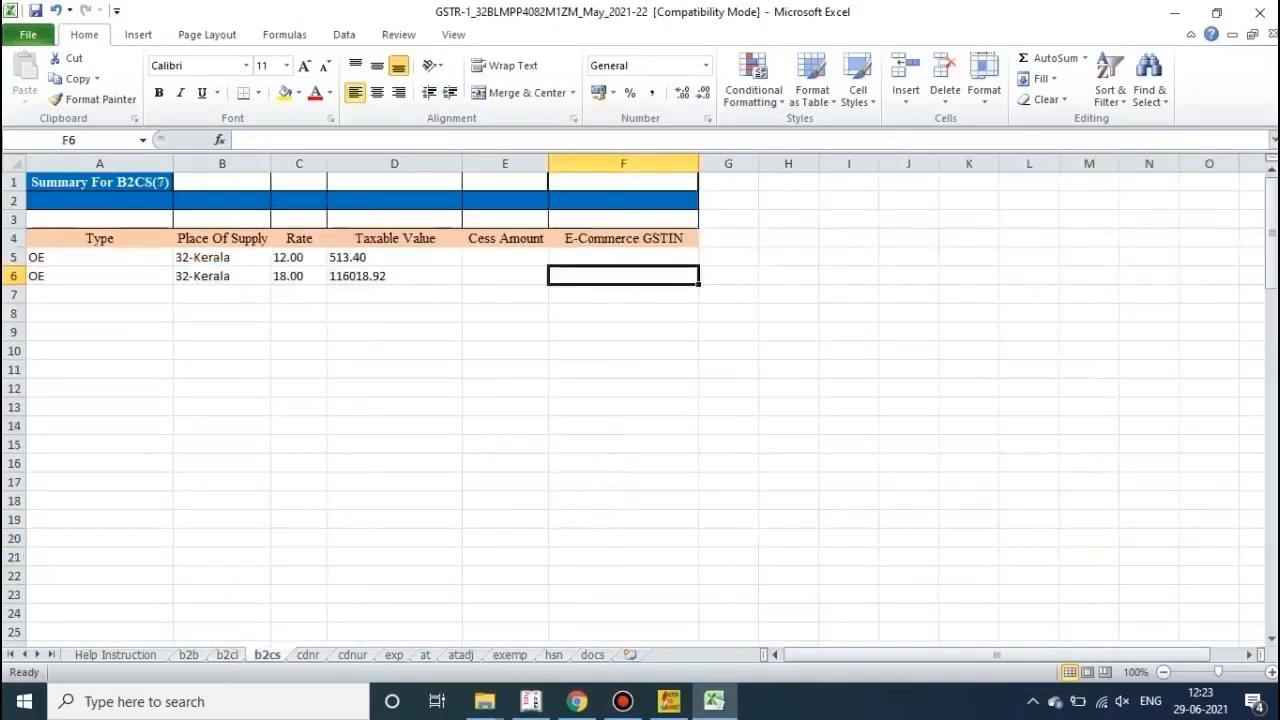
left_click(554, 655)
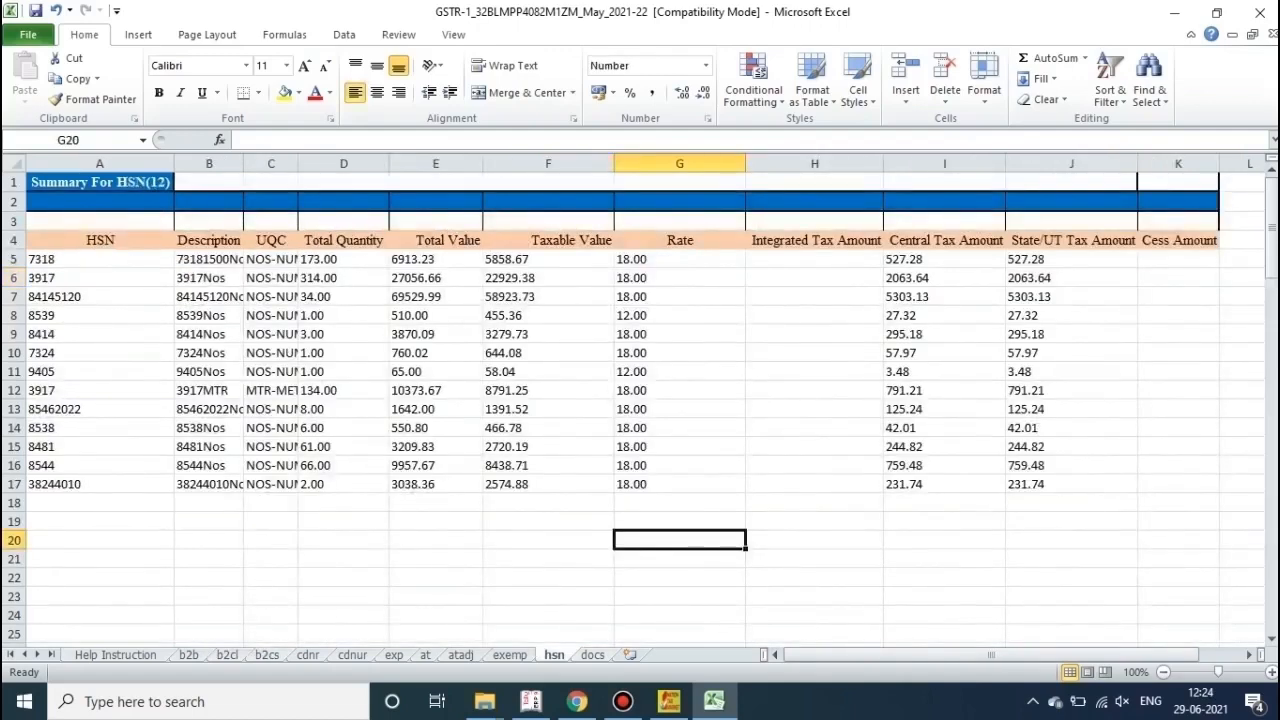
left_click(814, 353)
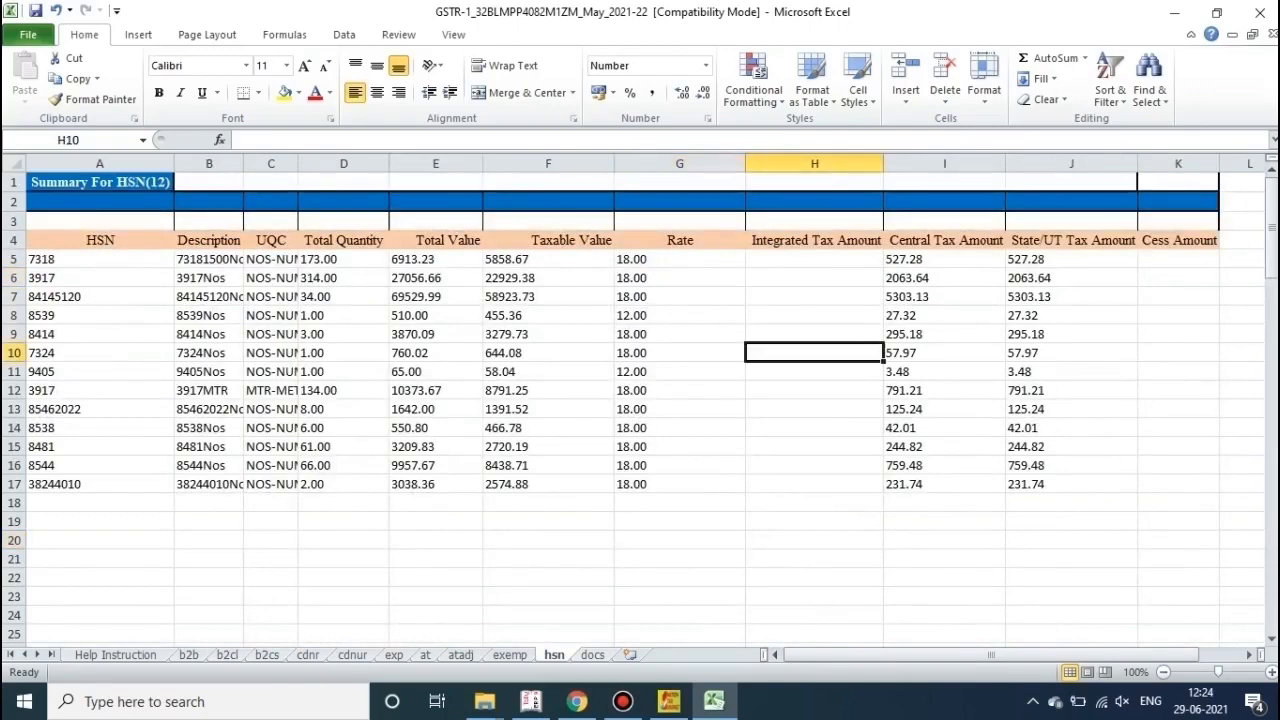
left_click(669, 701)
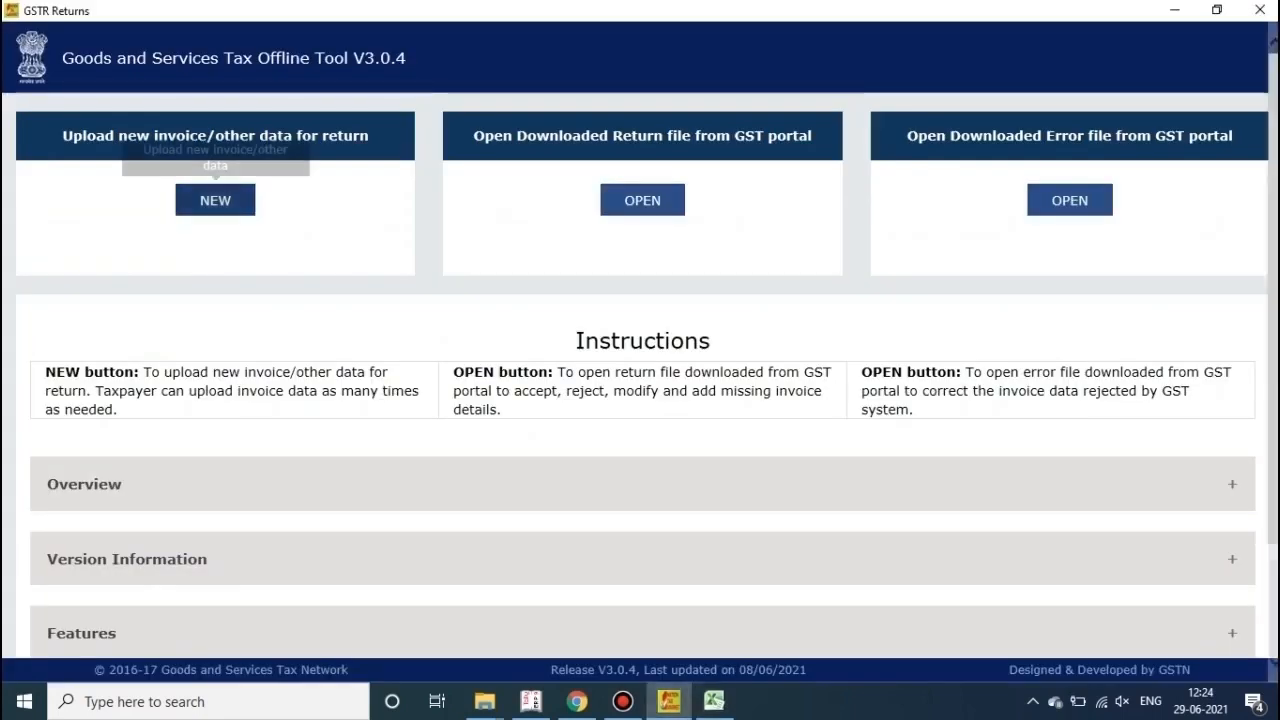
Step: Start a new return, enter the supplier GSTIN and set the tax period to May
left_click(215, 200)
left_click(642, 246)
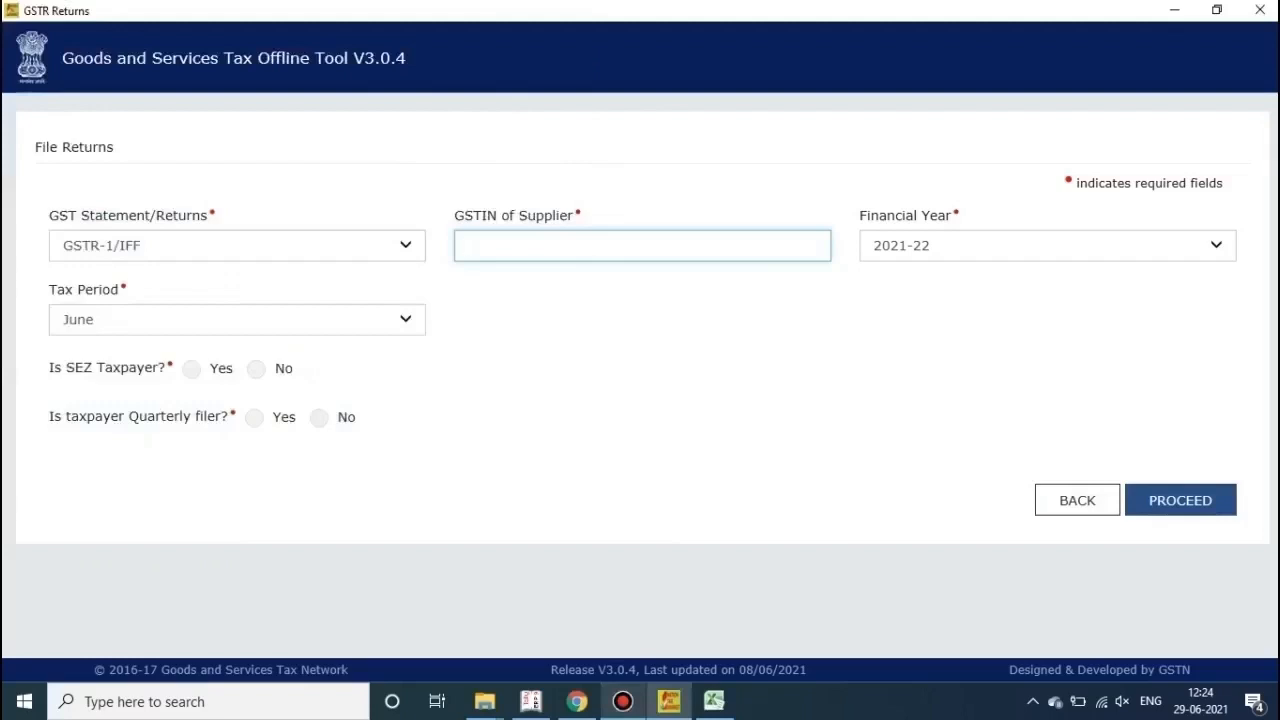
left_click(531, 701)
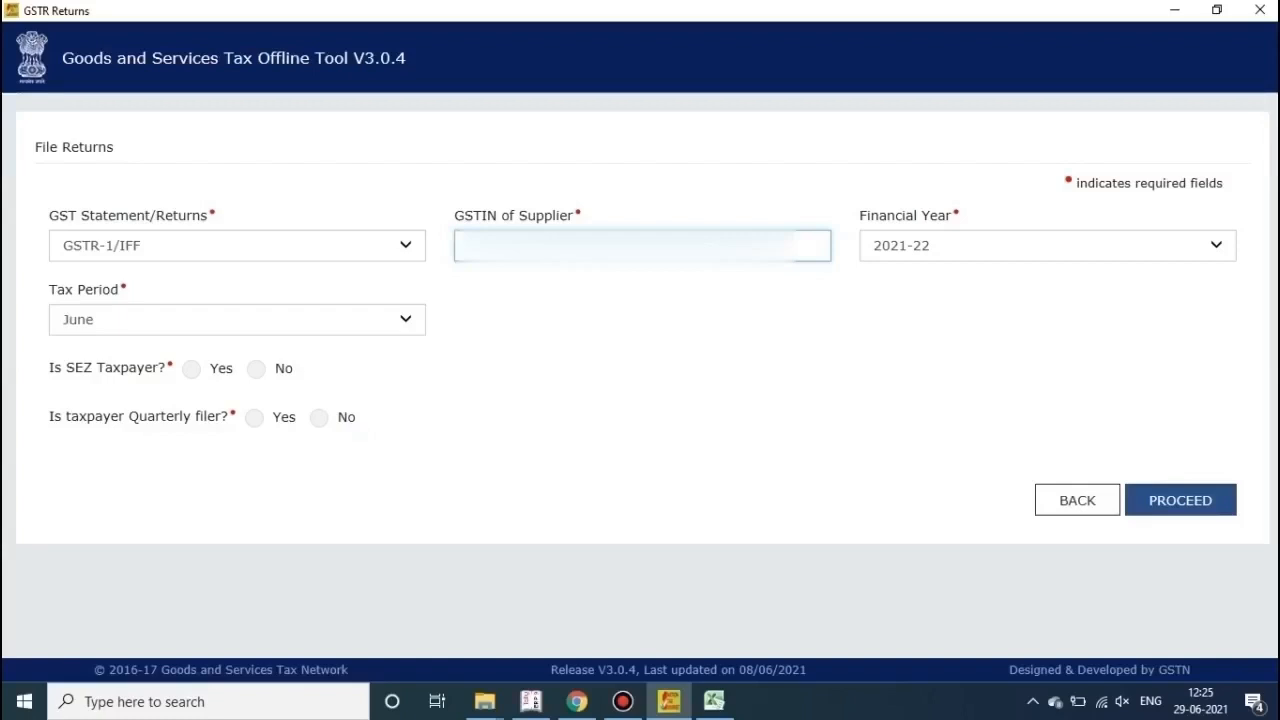
left_click(237, 320)
left_click(237, 304)
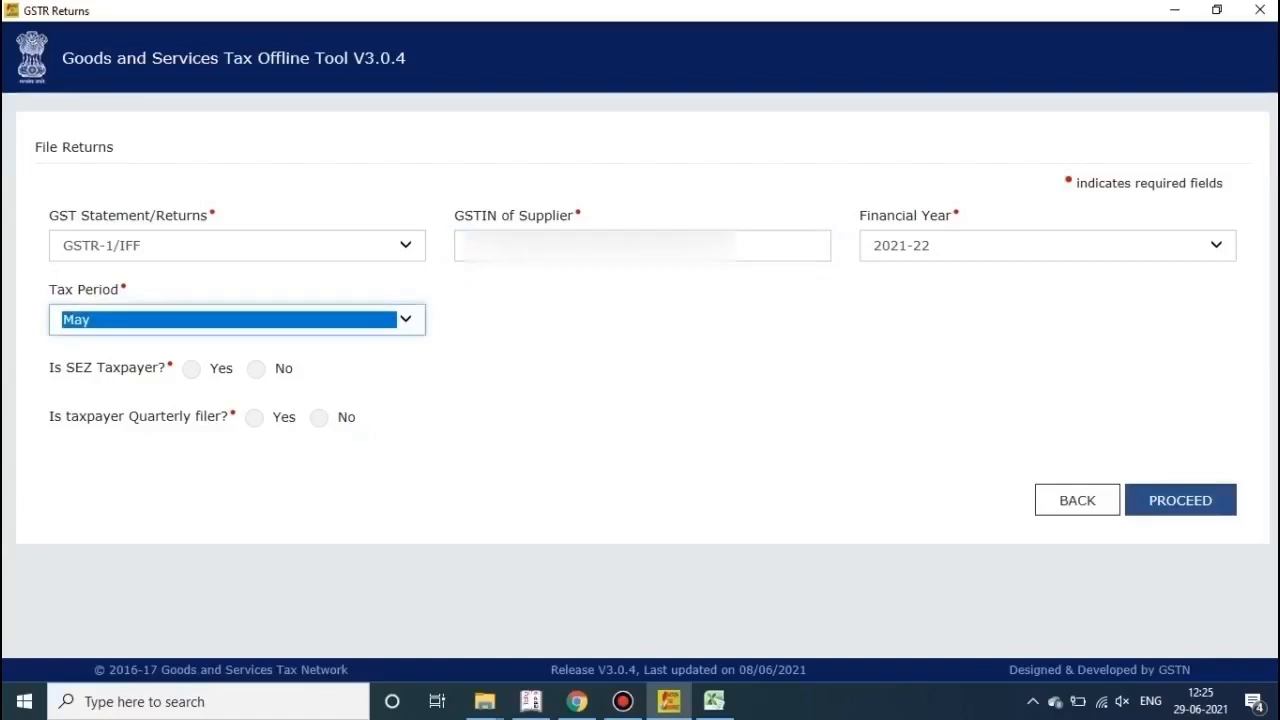
Step: Answer No to the quarterly, SEZ and turnover above 5CR questions and proceed past the warning
left_click(319, 418)
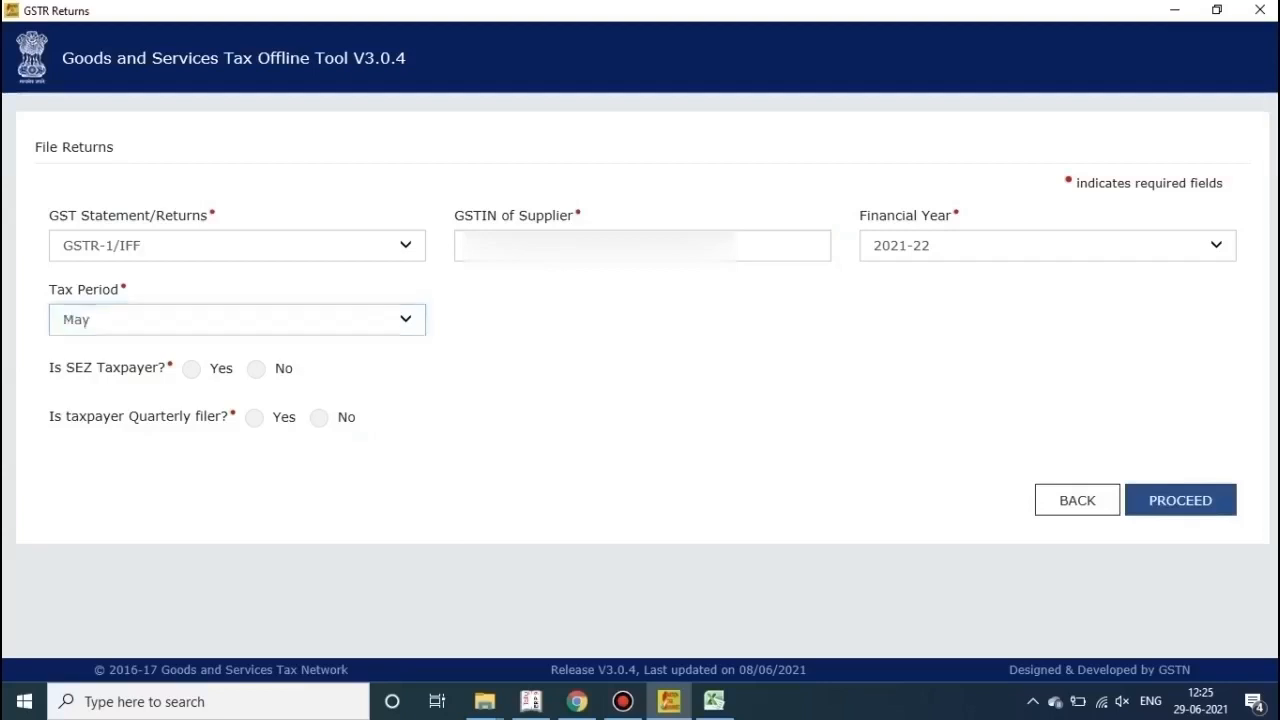
left_click(256, 369)
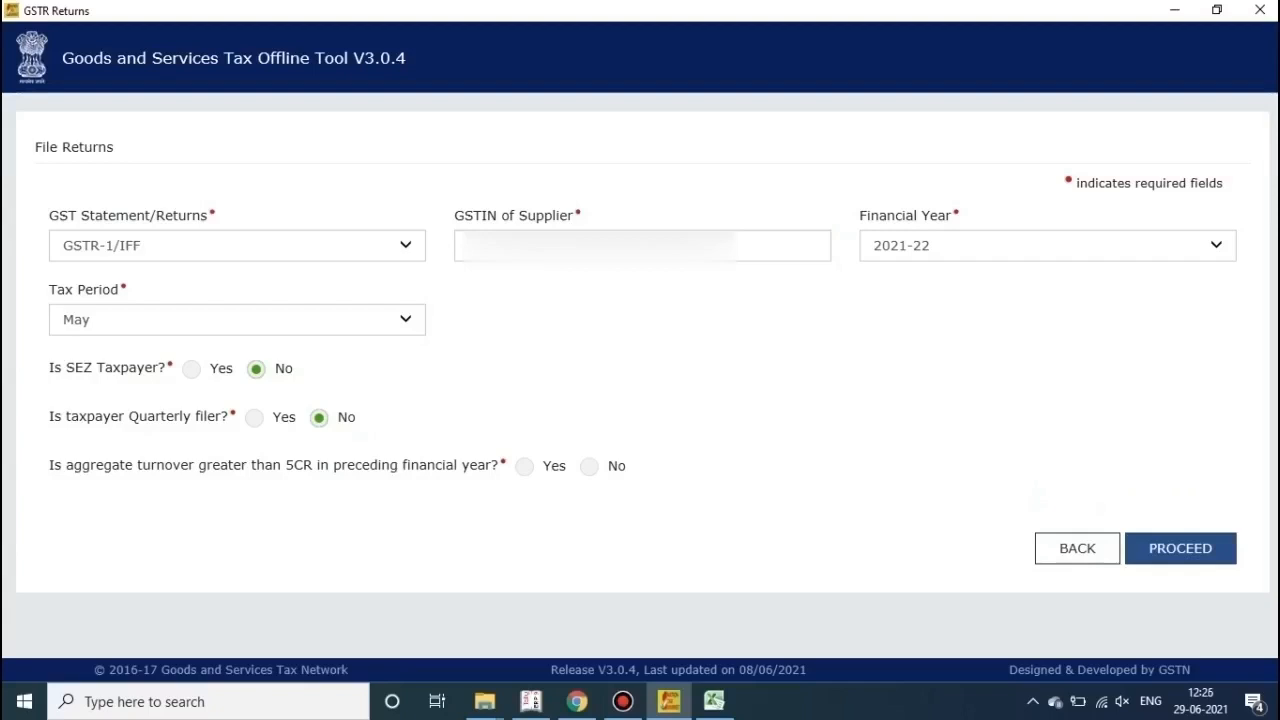
double_click(617, 466)
left_click(589, 467)
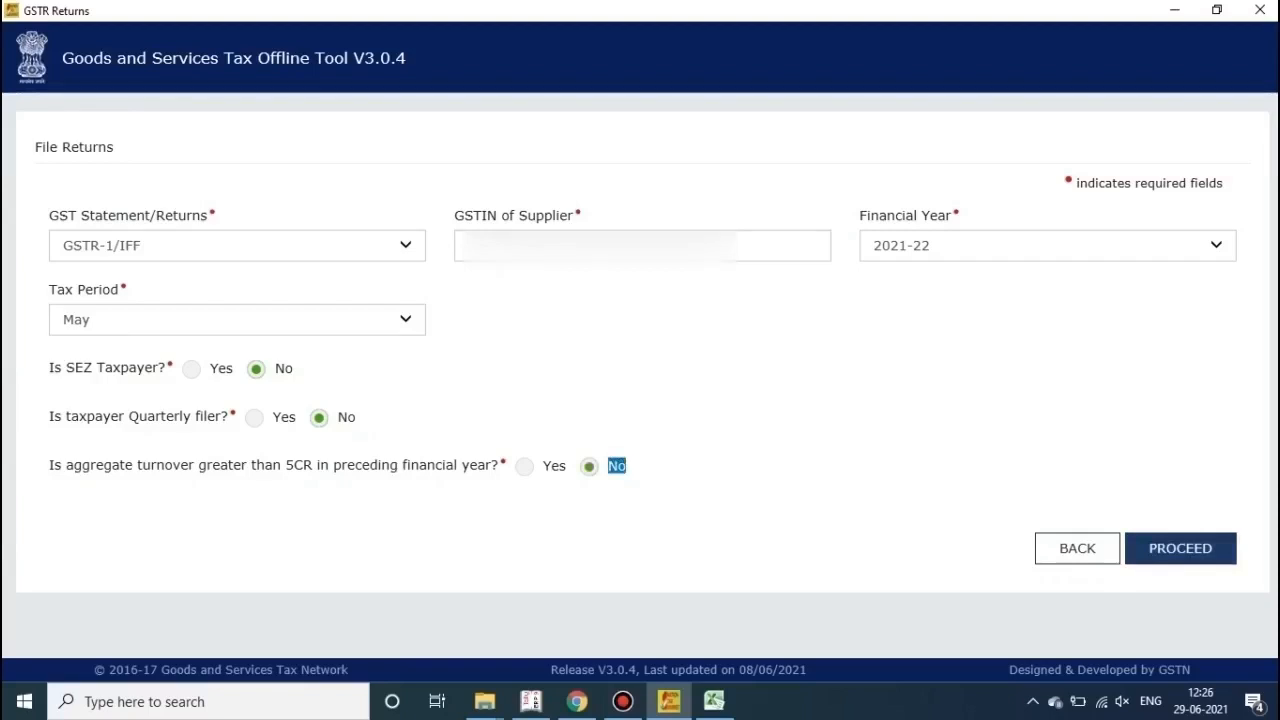
left_click(1180, 548)
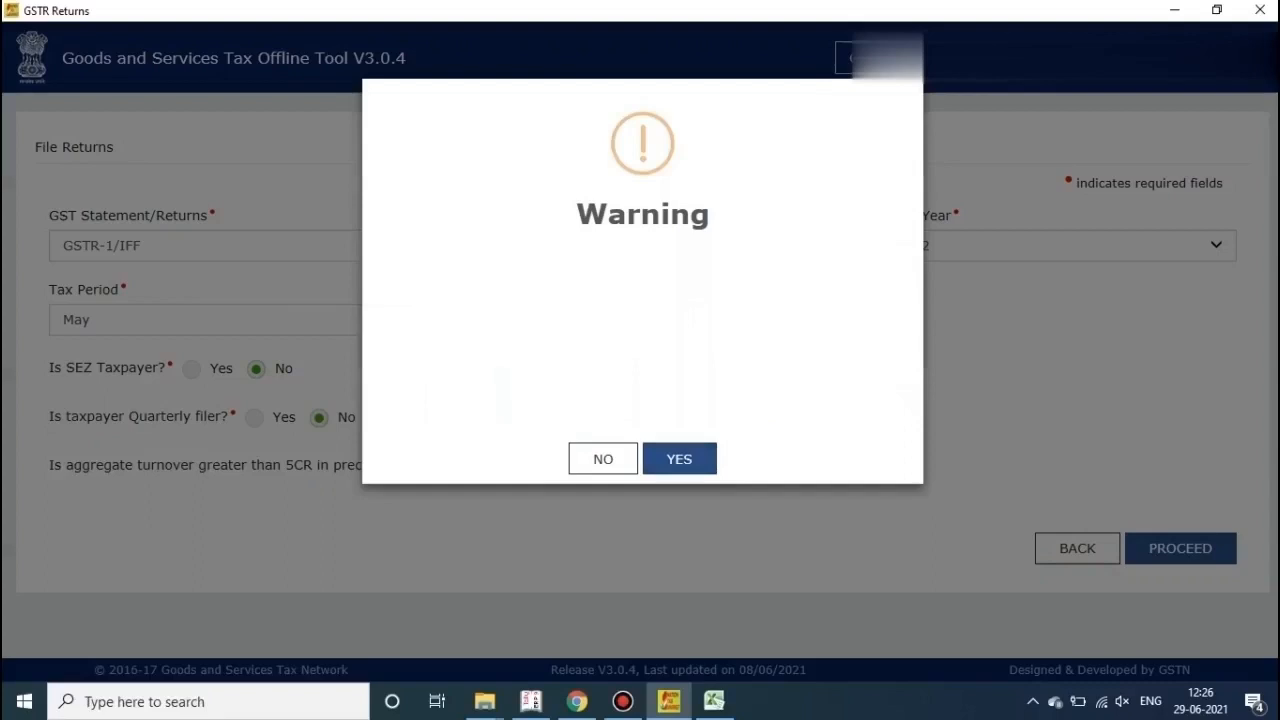
left_click(680, 459)
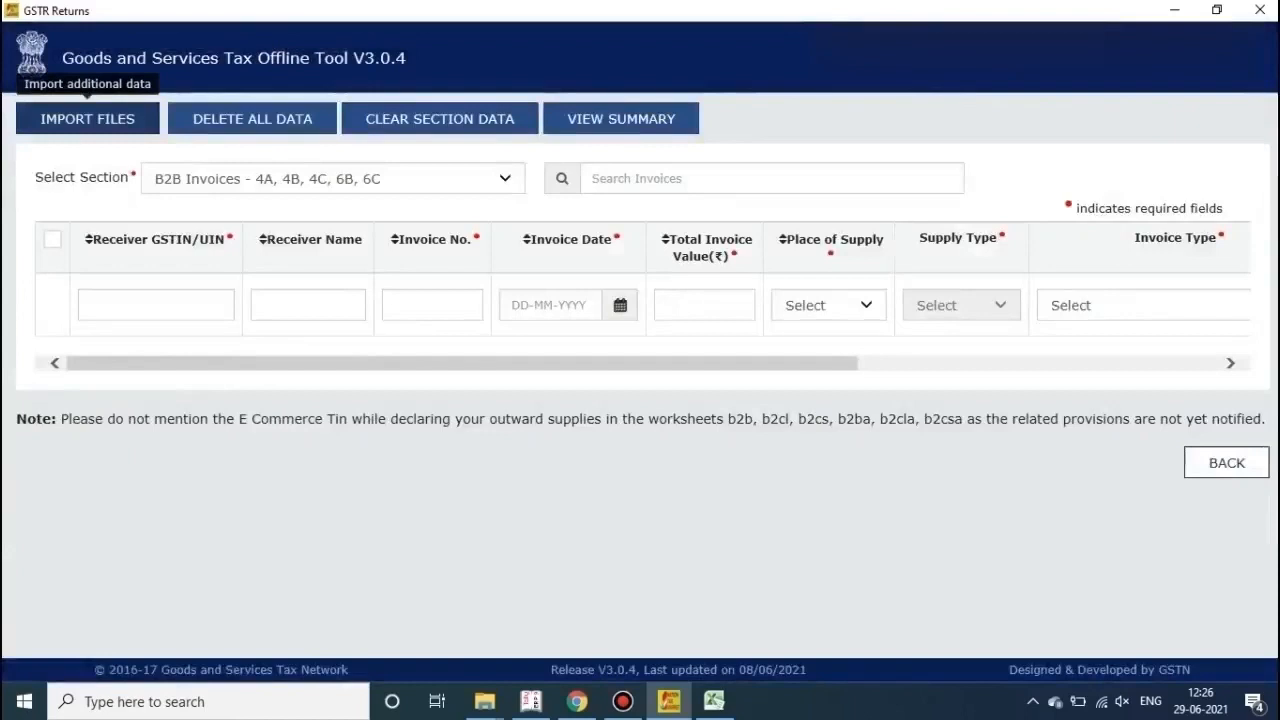
Step: Start an Excel import of all sections and browse to the New Volume (D:) drive
left_click(87, 118)
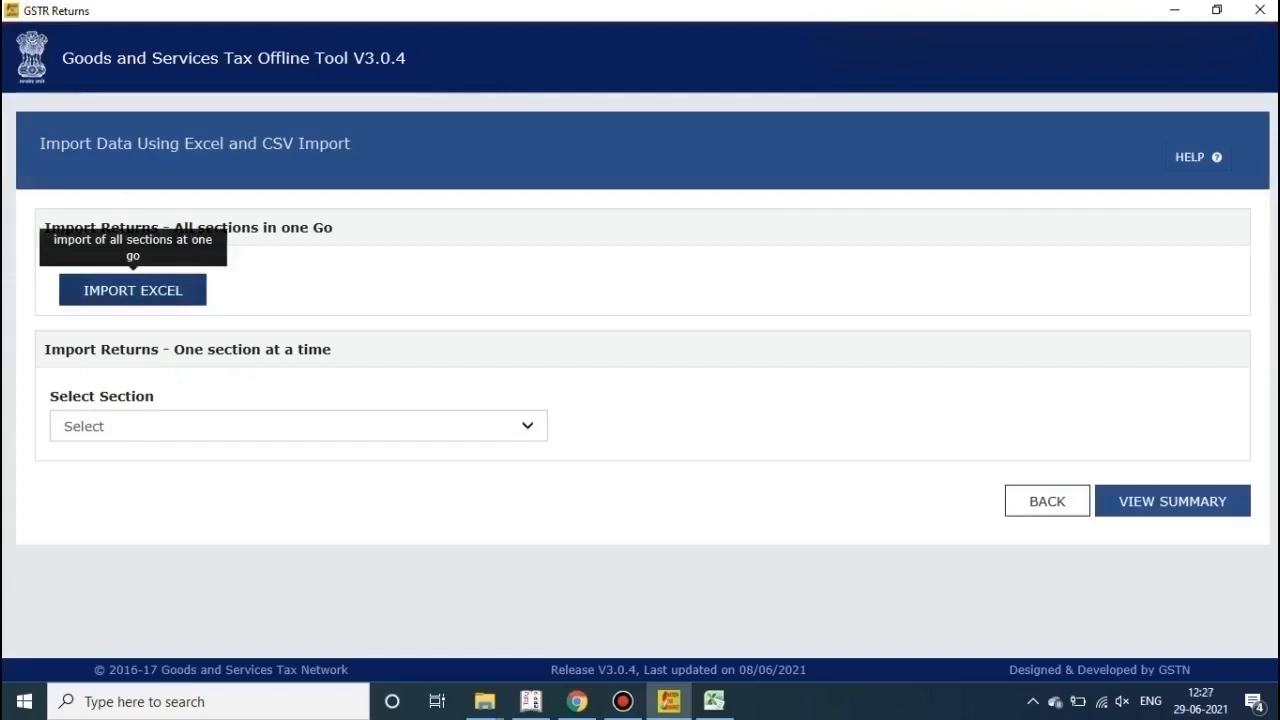
left_click(133, 290)
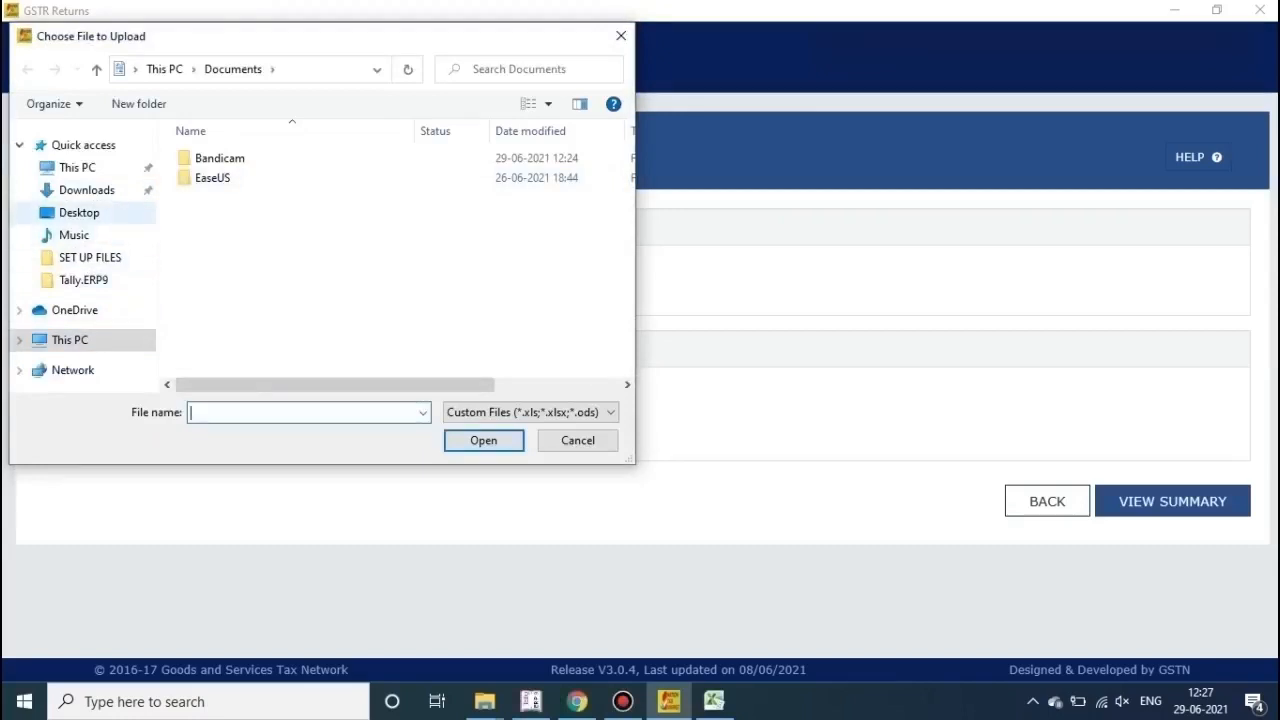
left_click(77, 168)
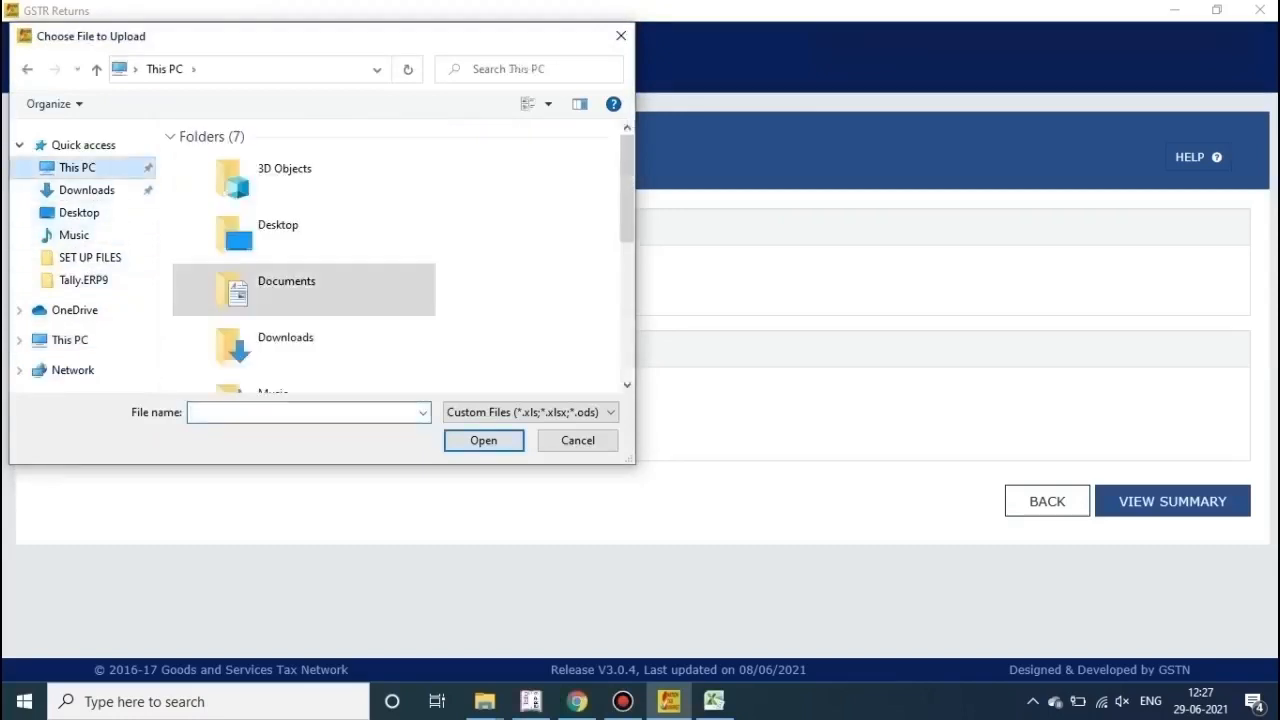
scroll(400, 250, "down", 1)
left_click_drag(627, 222, 627, 317)
left_click(330, 327)
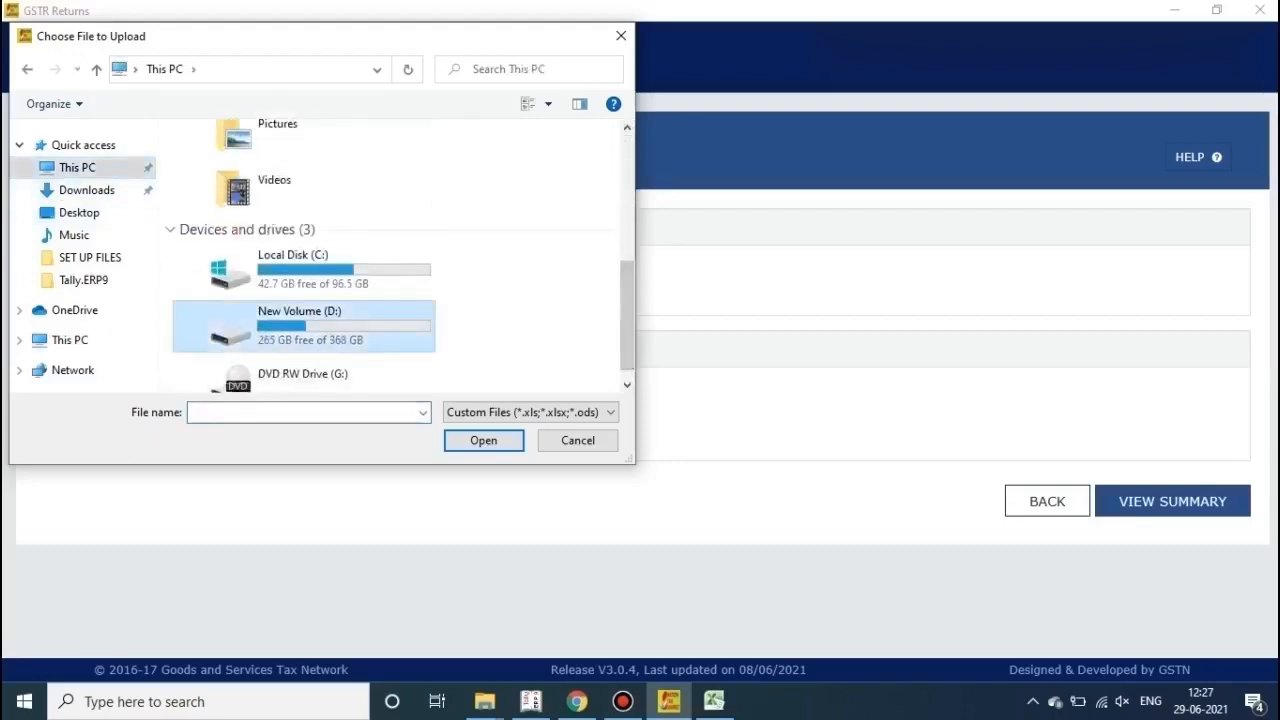
double_click(330, 327)
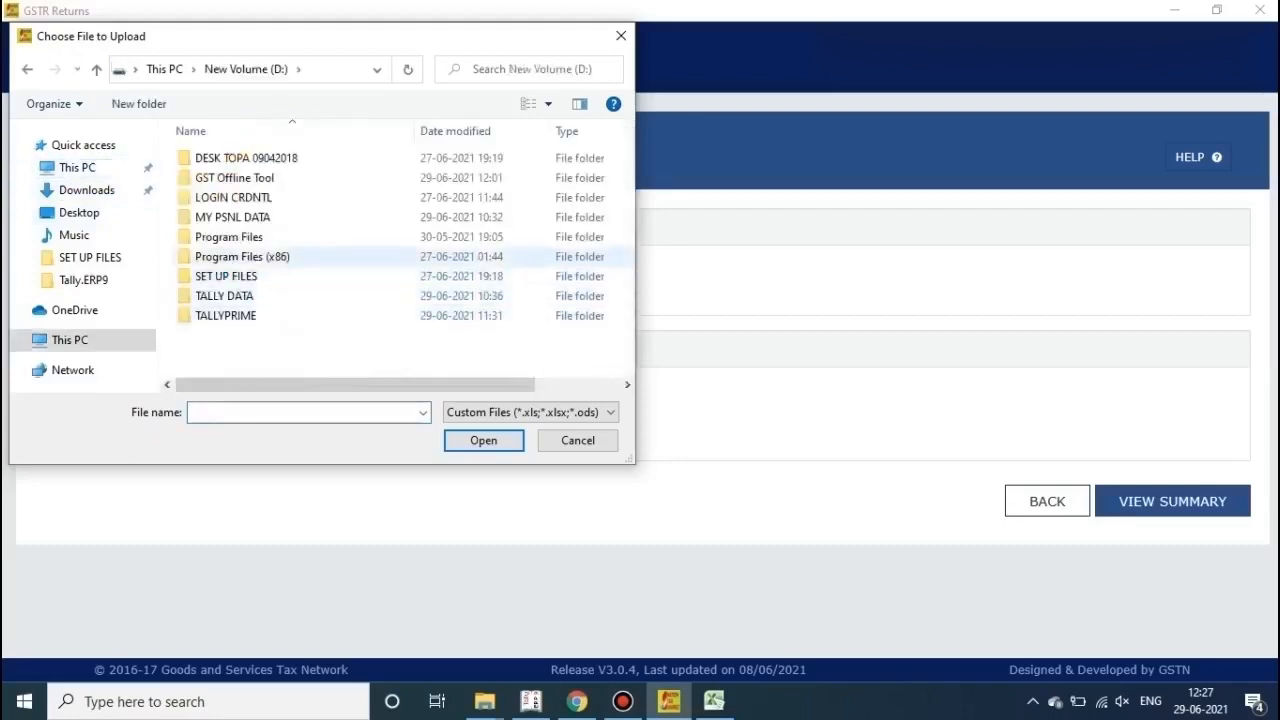
Step: Import the GSTR-1 May 2021-22 workbook from Program Files\Tally\Tally.ERP9 and save the data
left_click(300, 237)
double_click(300, 237)
double_click(300, 158)
left_click(300, 158)
double_click(220, 158)
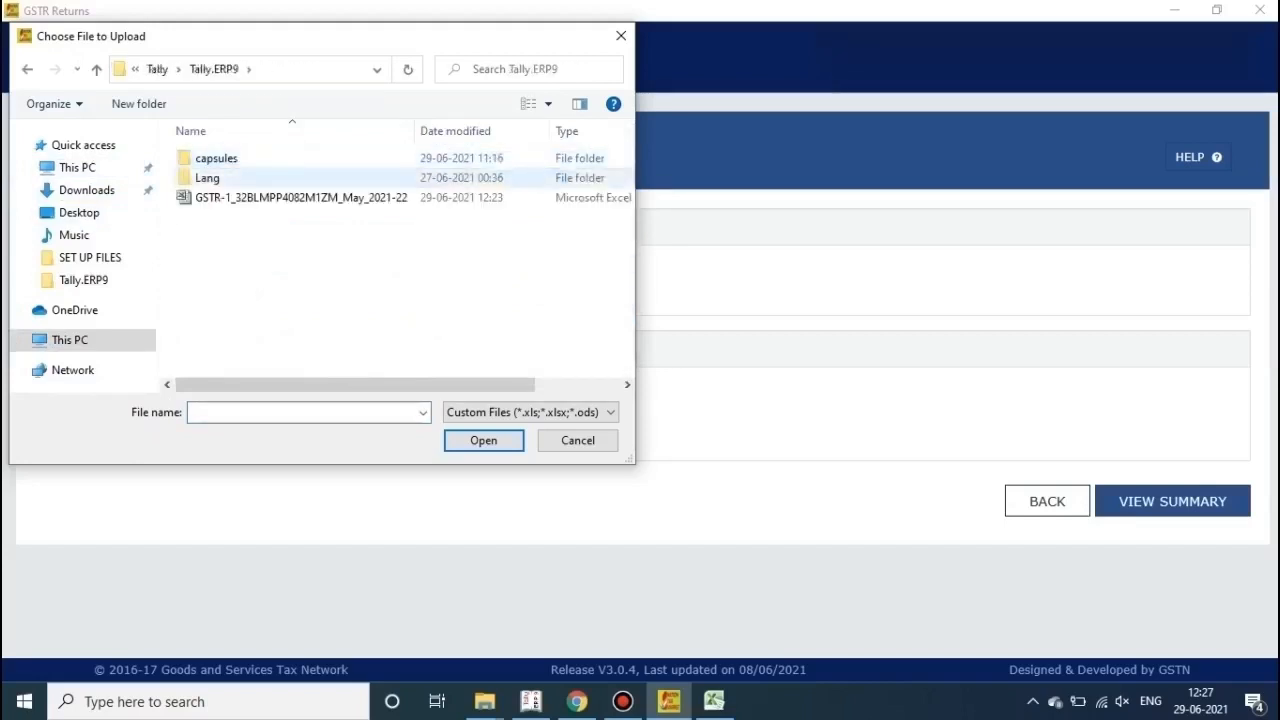
left_click(230, 197)
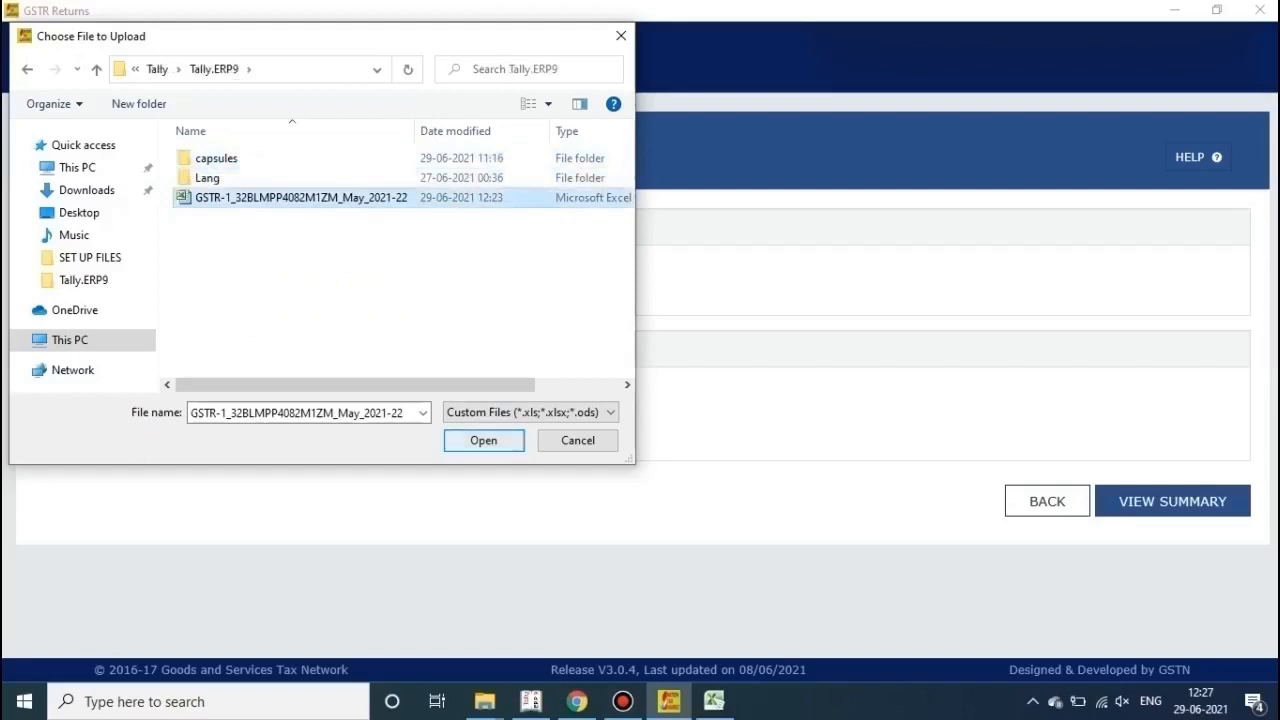
left_click(483, 440)
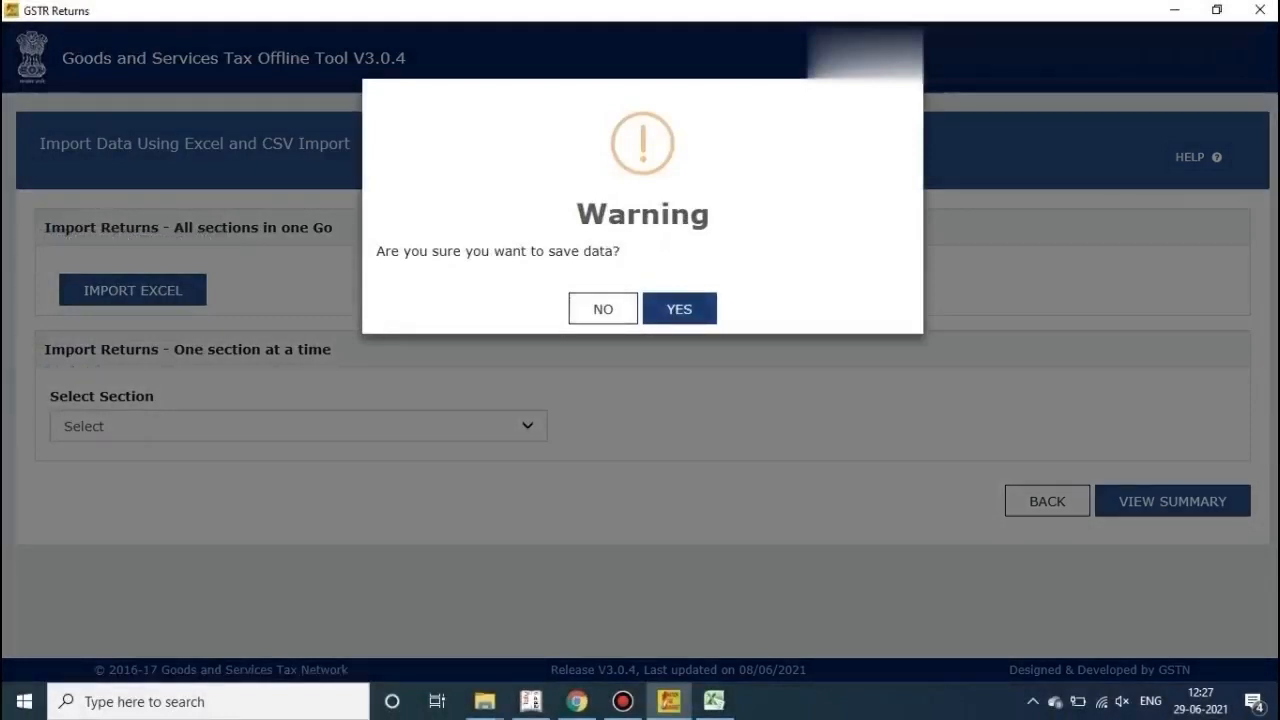
left_click(679, 308)
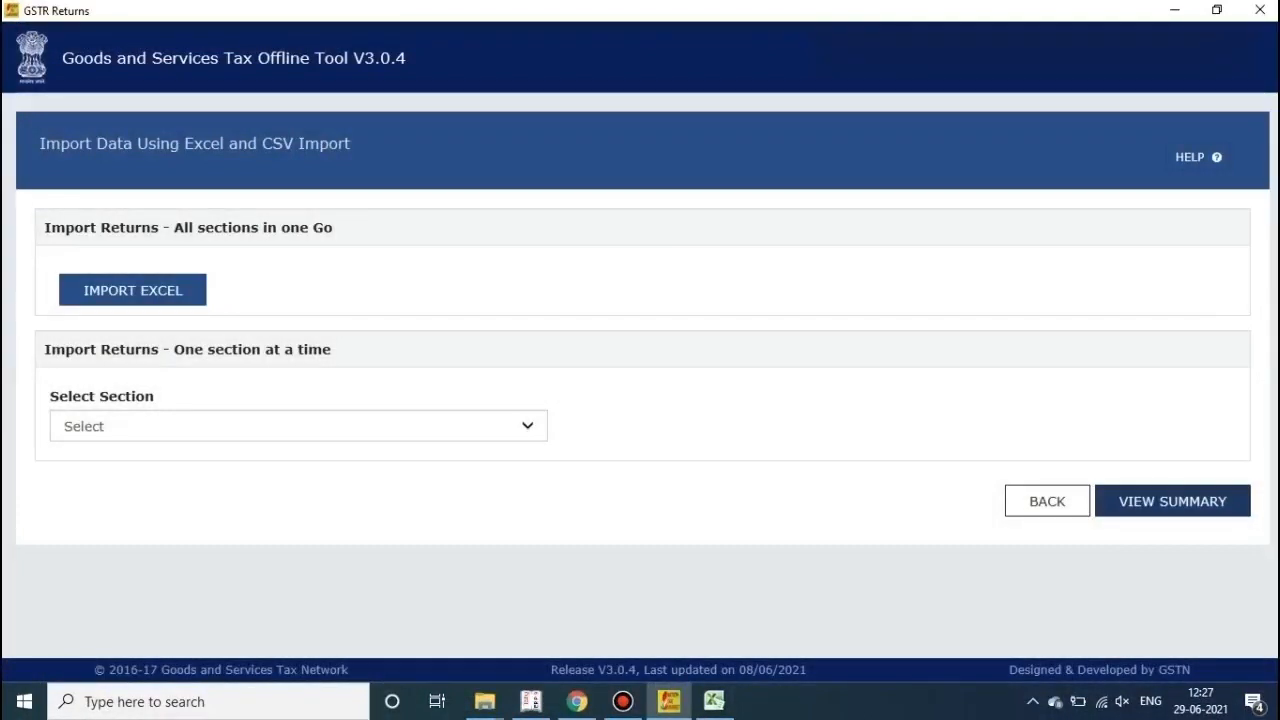
Step: Generate the GSTR-1 JSON file from the summary and save the offline returns JSON to the Desktop
left_click(1172, 501)
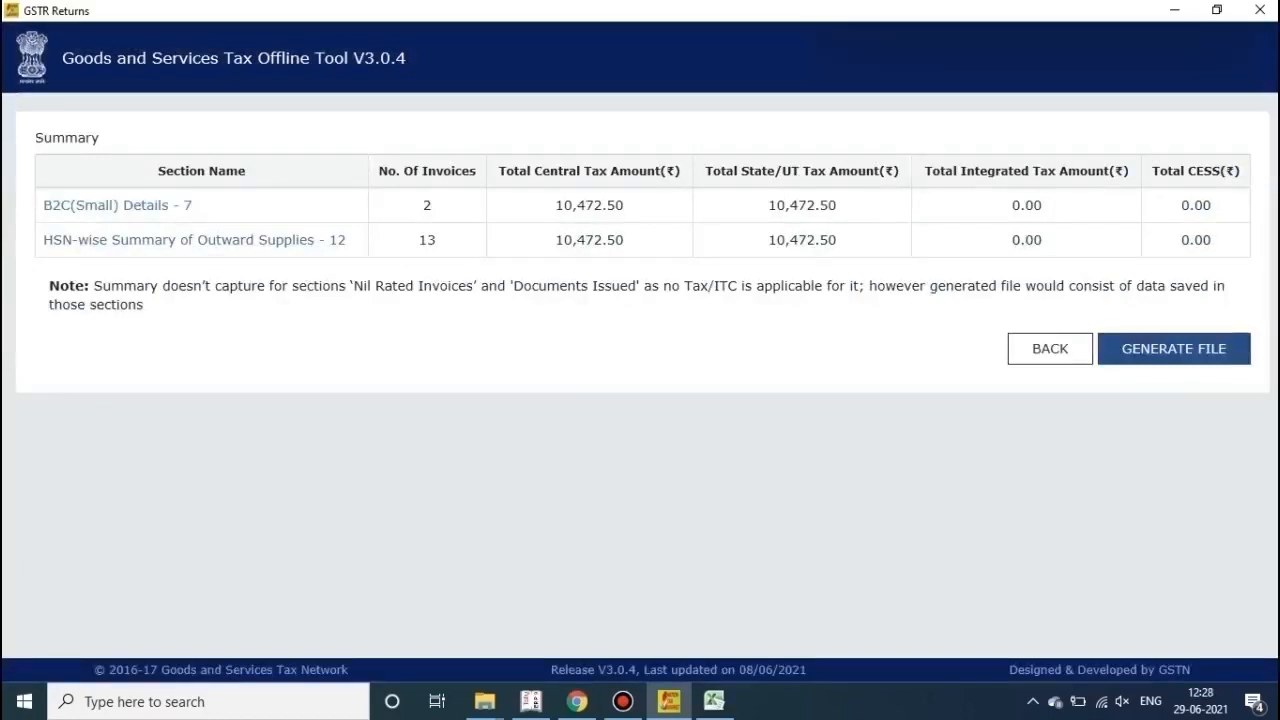
left_click(1174, 349)
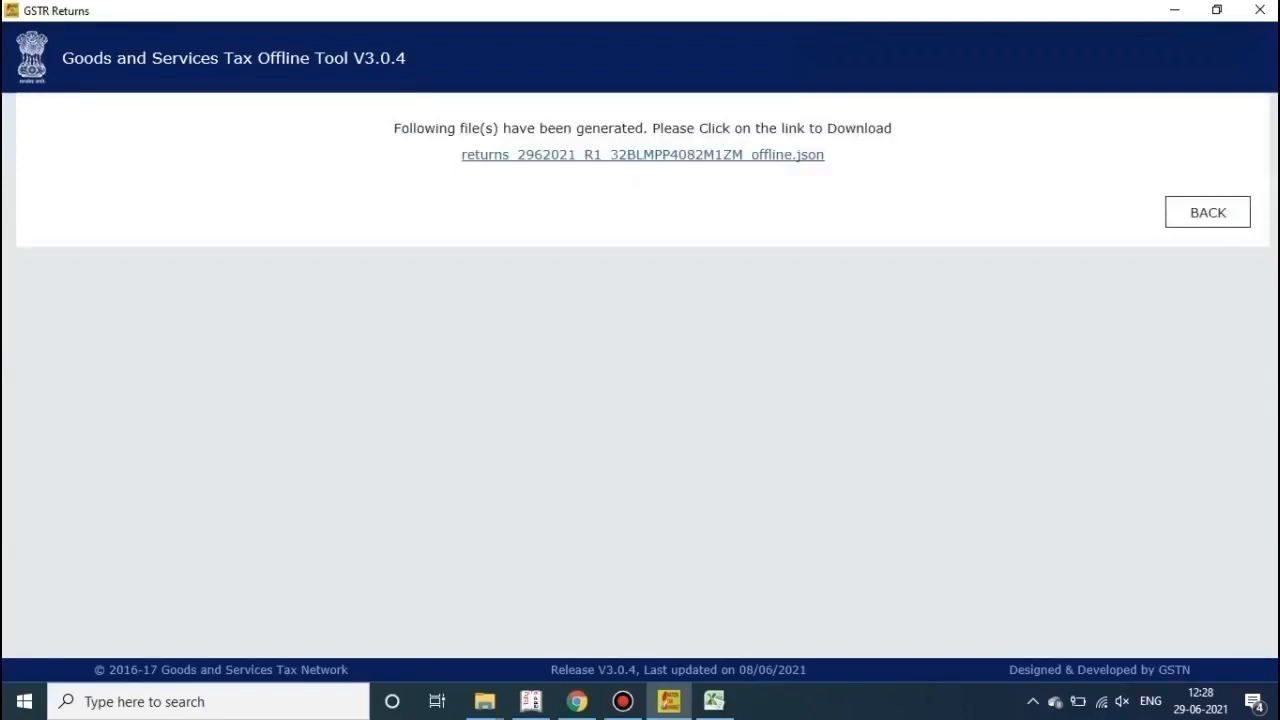
left_click(642, 155)
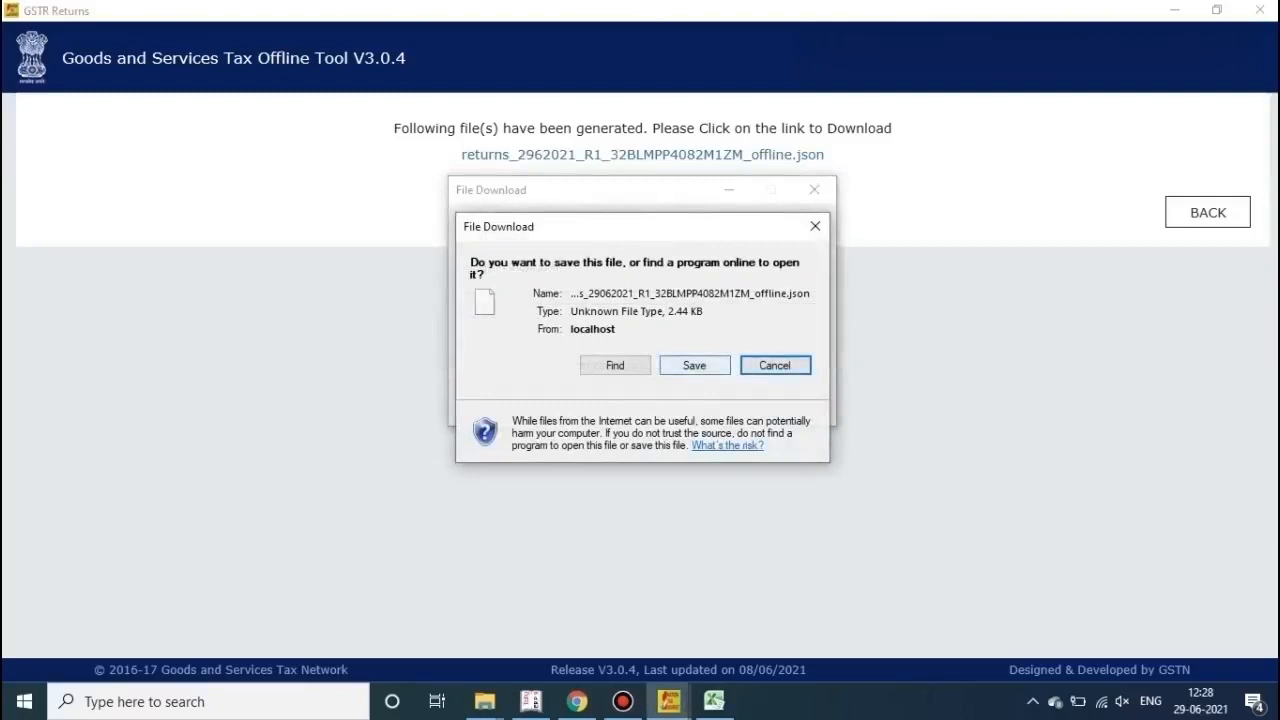
left_click(694, 365)
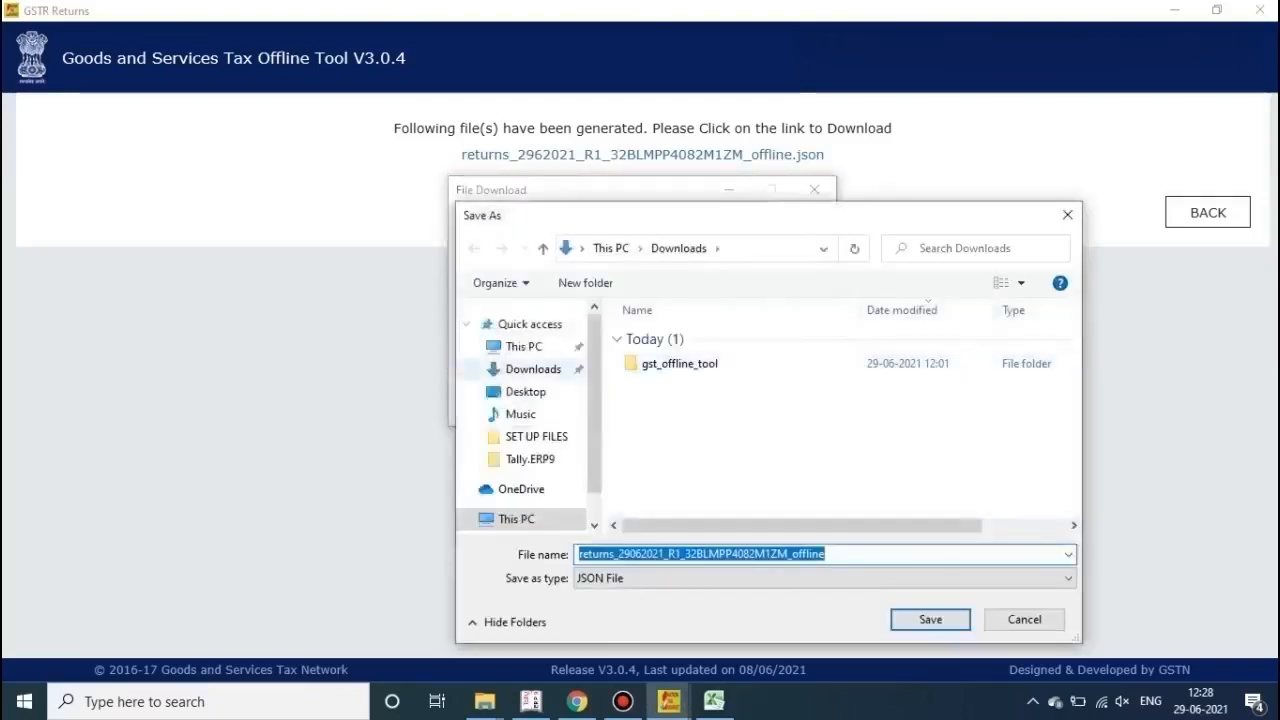
left_click(525, 391)
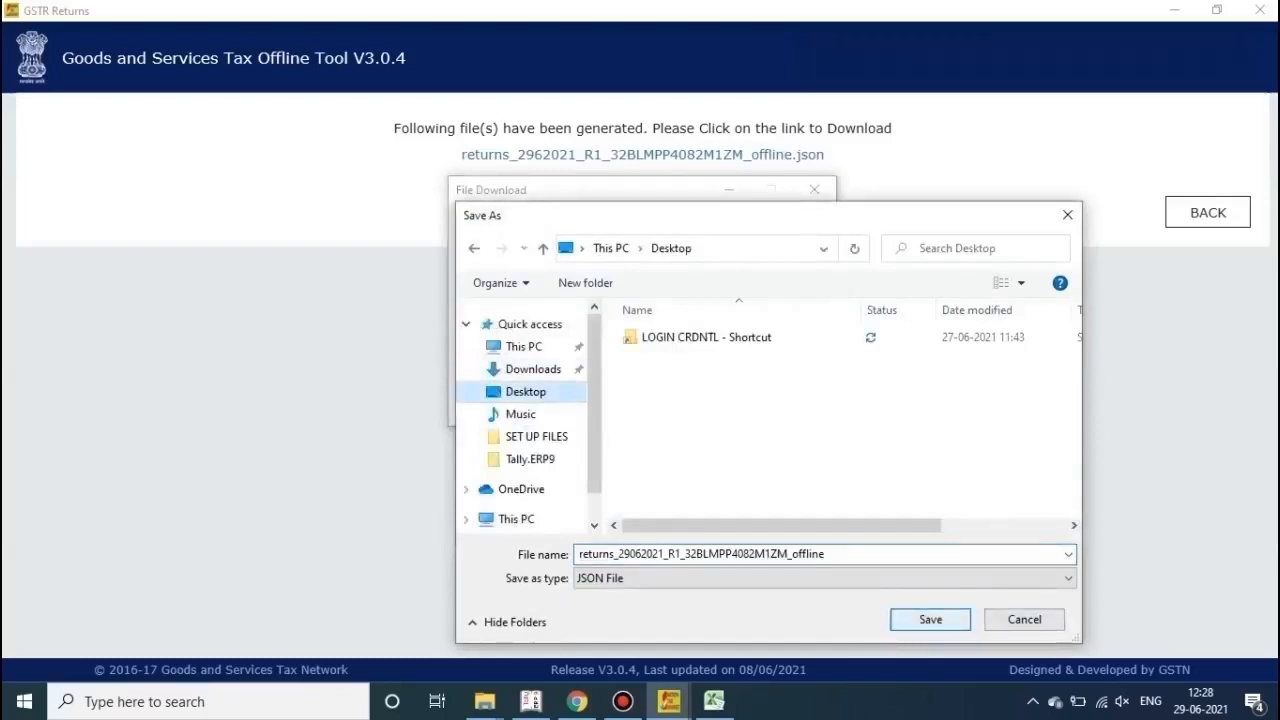
left_click(930, 619)
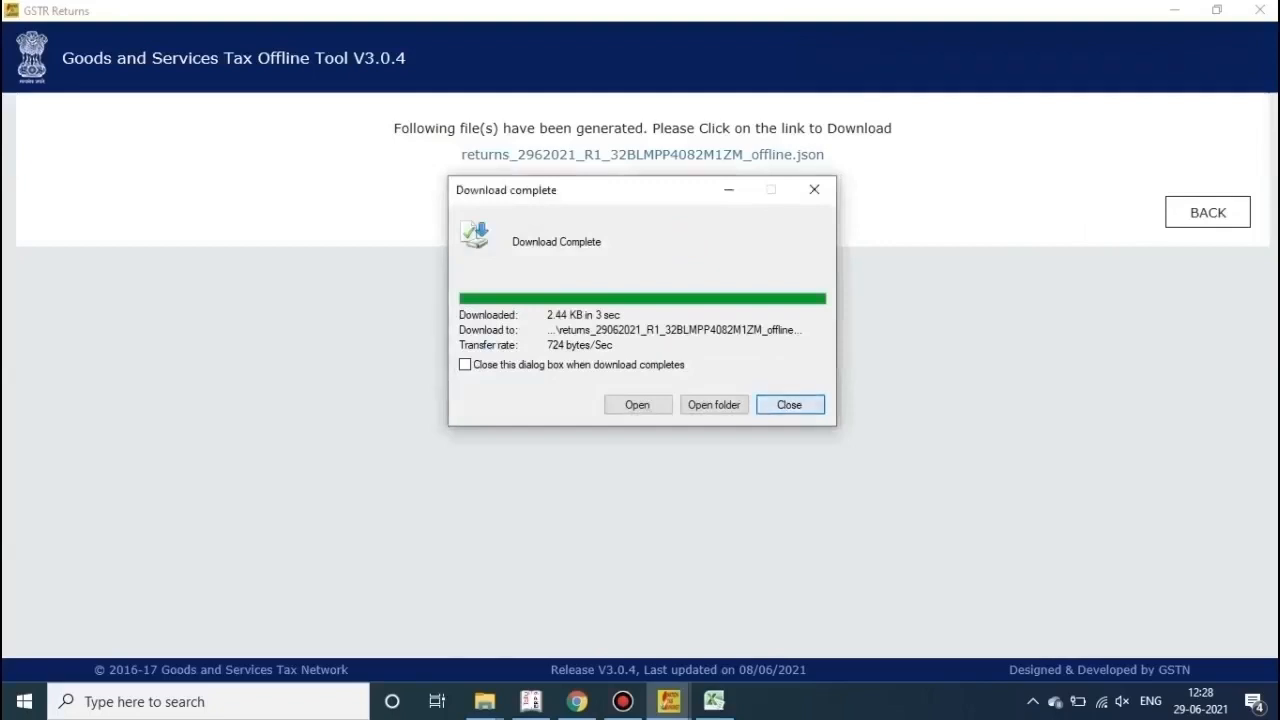
key("Return")
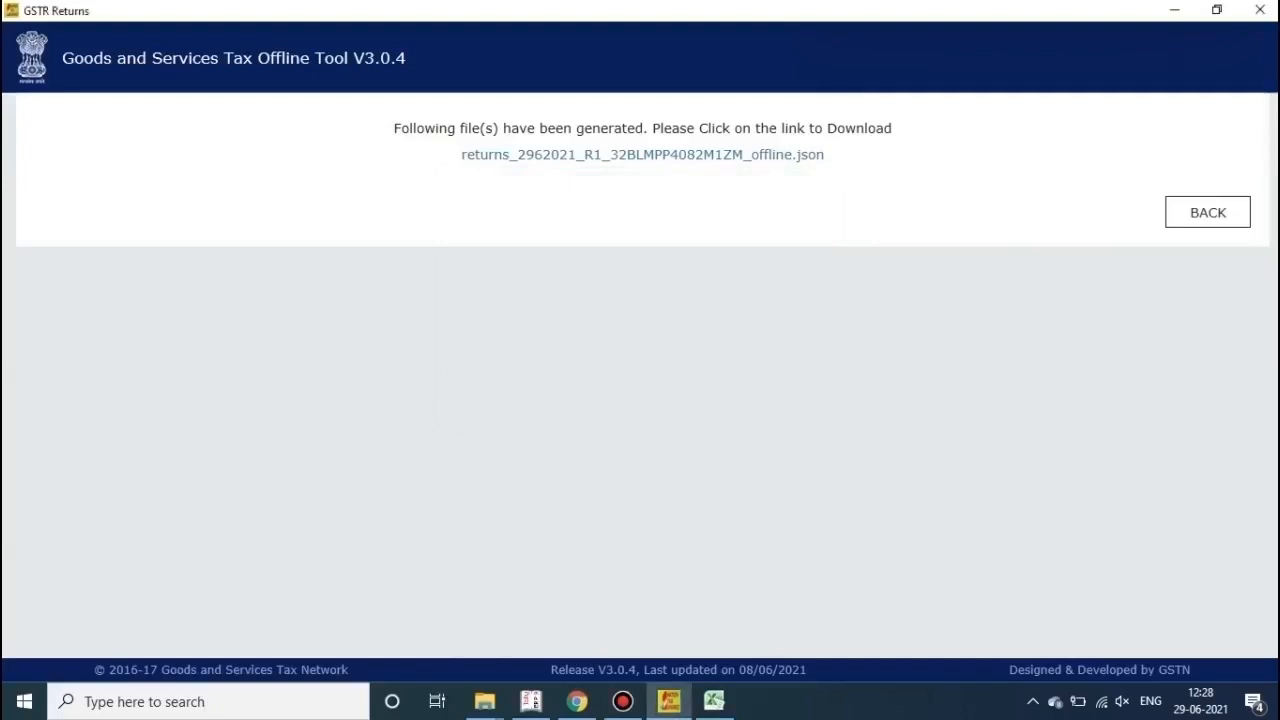
Step: In Chrome, dismiss the download bar and open the Return Dashboard with May selected
mouse_move(577, 701)
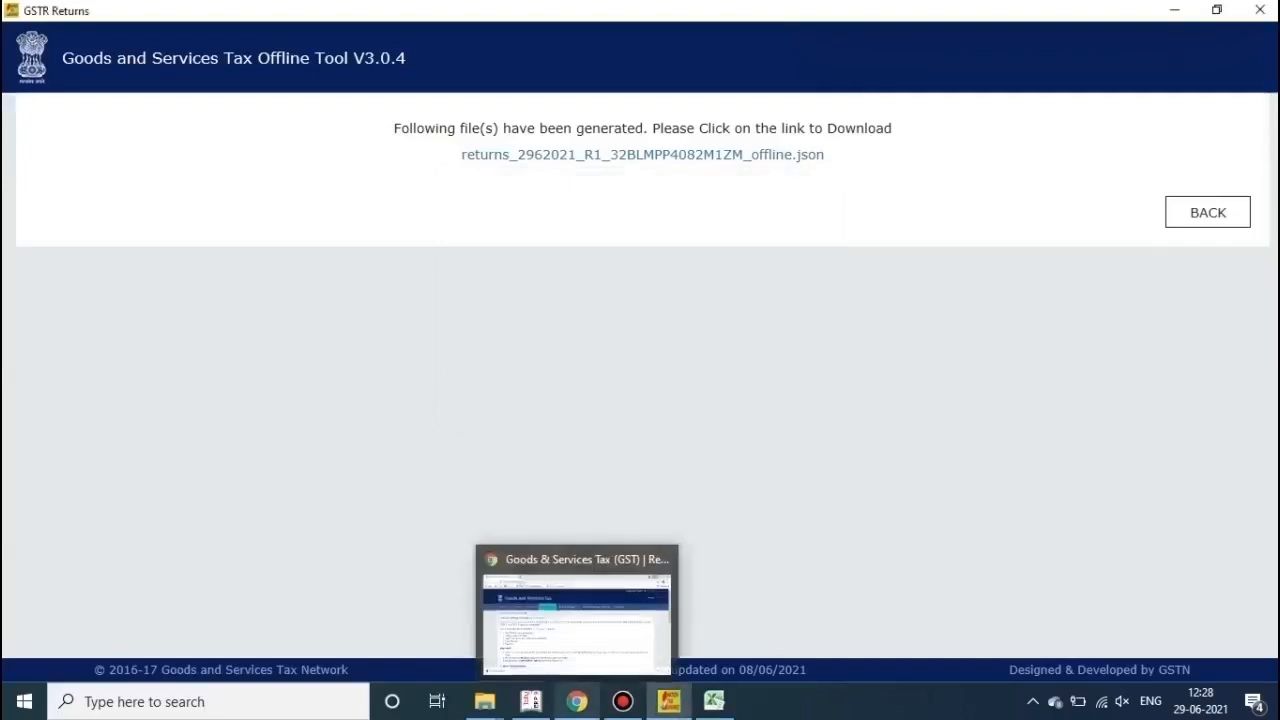
left_click(577, 610)
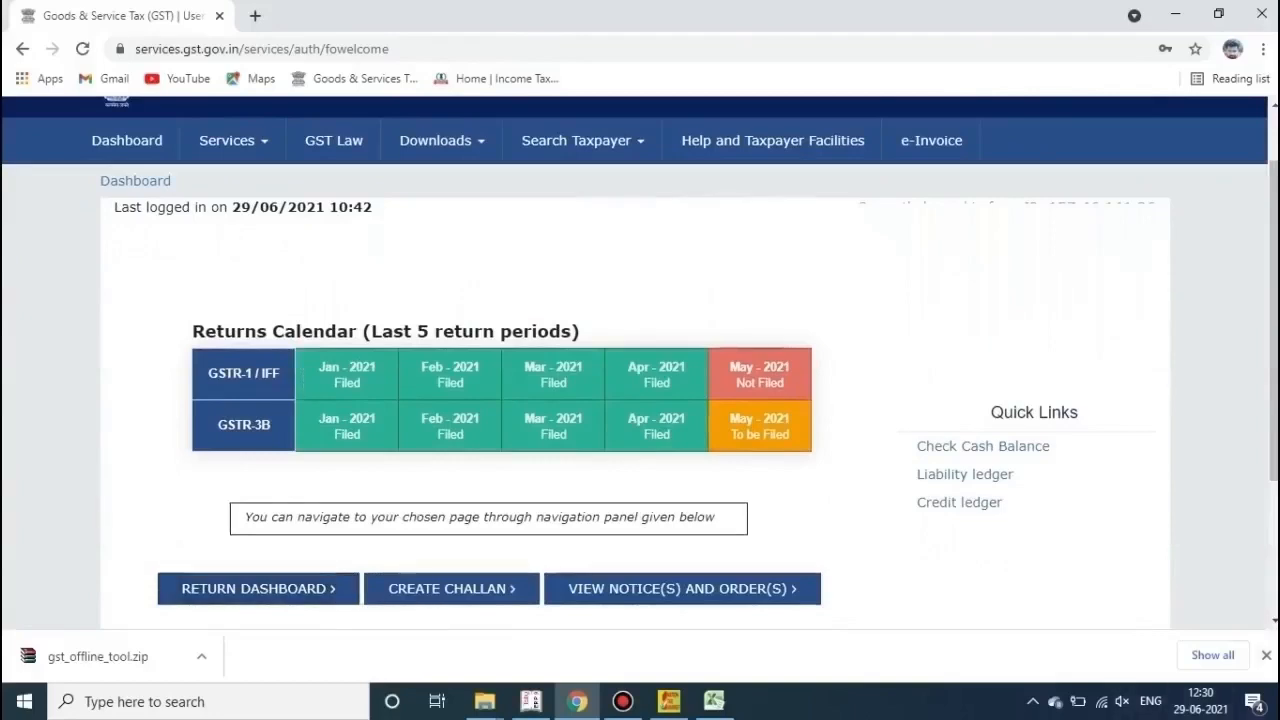
left_click(1266, 656)
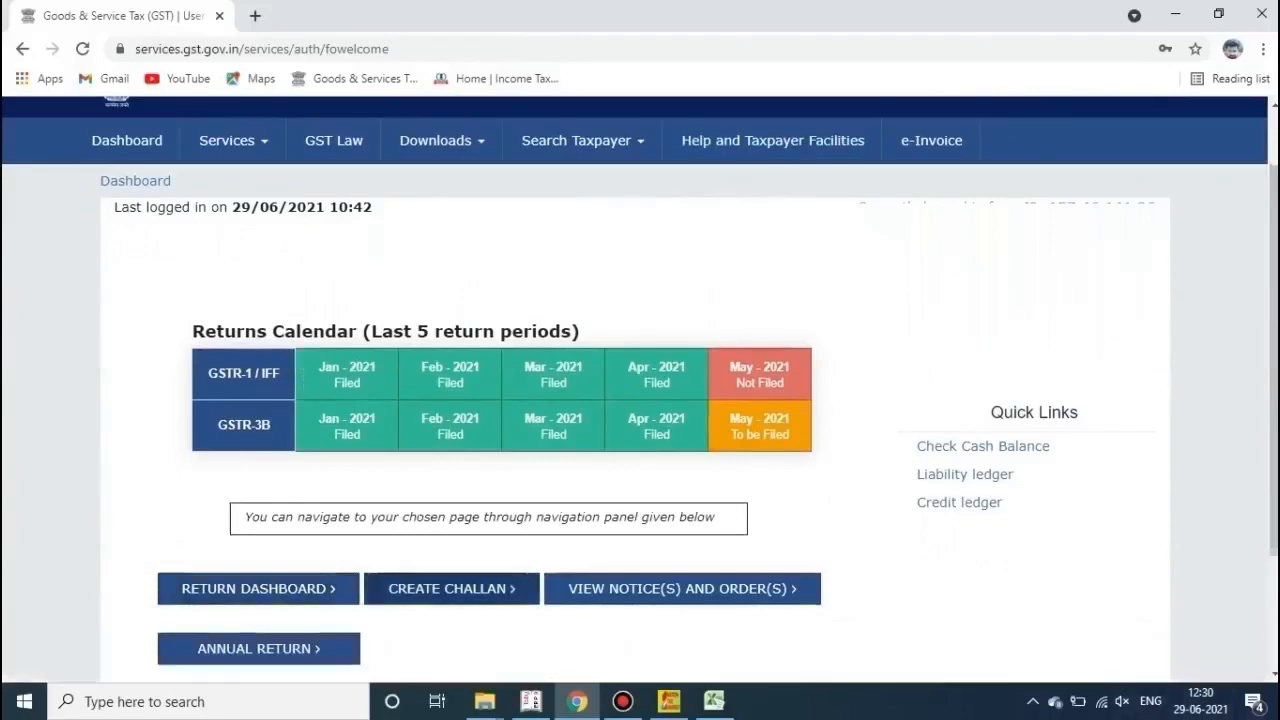
left_click(258, 588)
left_click(768, 322)
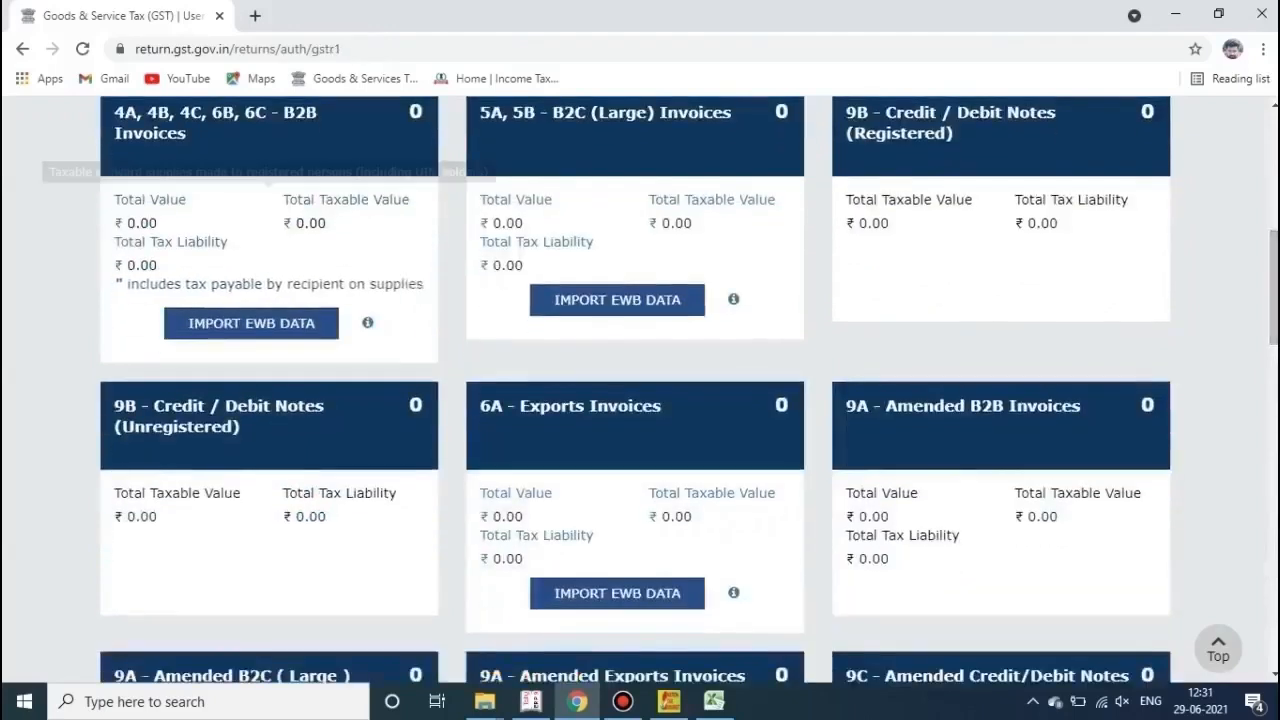
Step: Scroll through the GSTR-1 tiles and go back to the 2021-22 Quarter 1 File Returns page
scroll(640, 390, "down", 5)
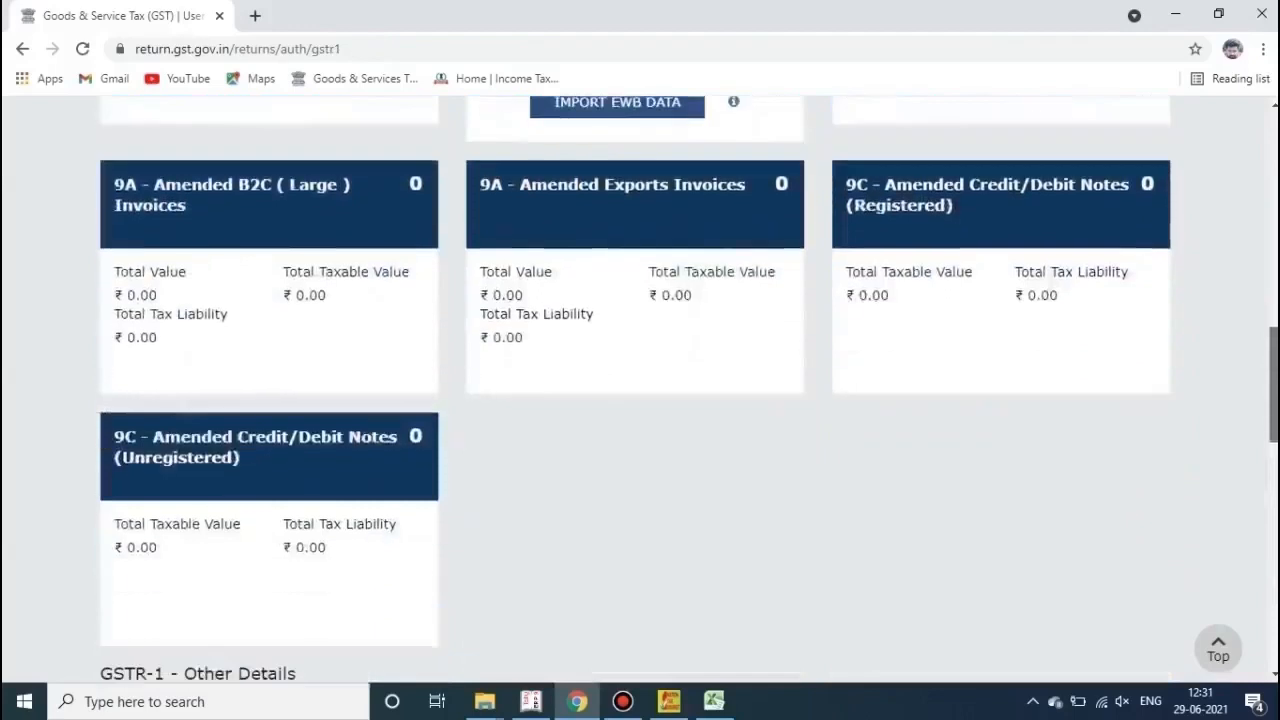
scroll(640, 390, "down", 7)
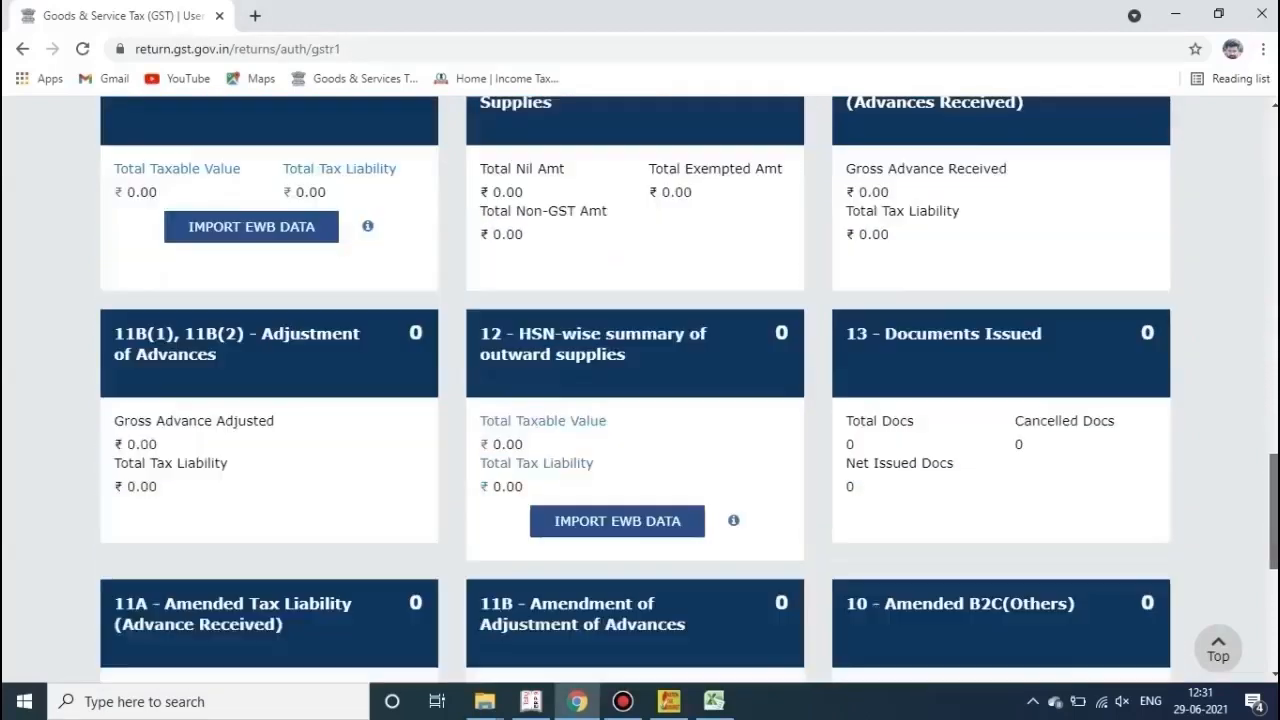
scroll(640, 390, "down", 1)
scroll(640, 390, "down", 1)
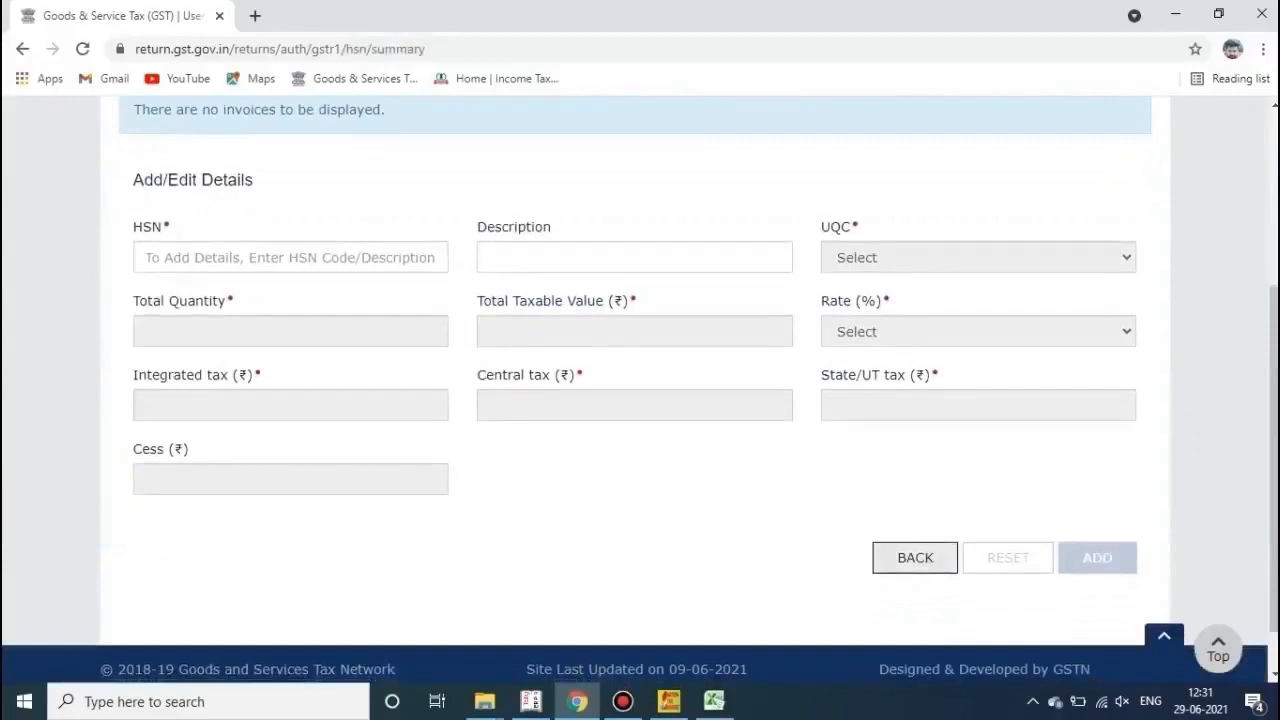
left_click(915, 557)
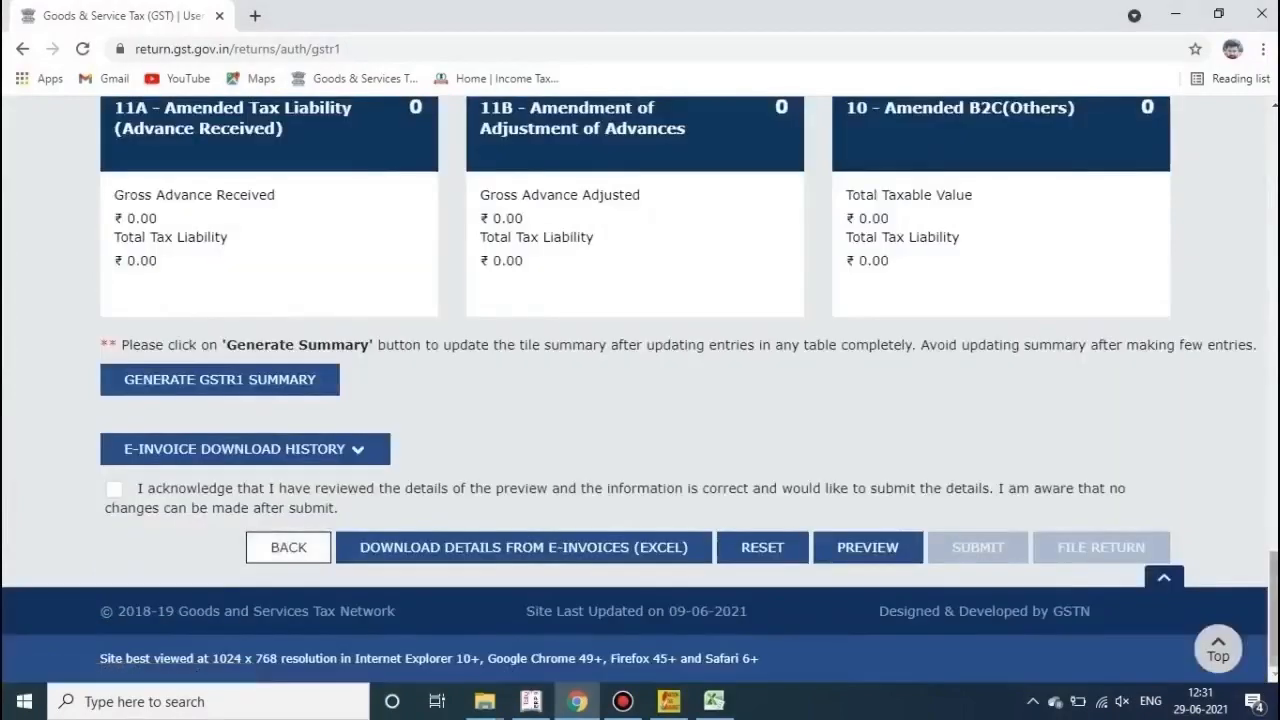
left_click(288, 576)
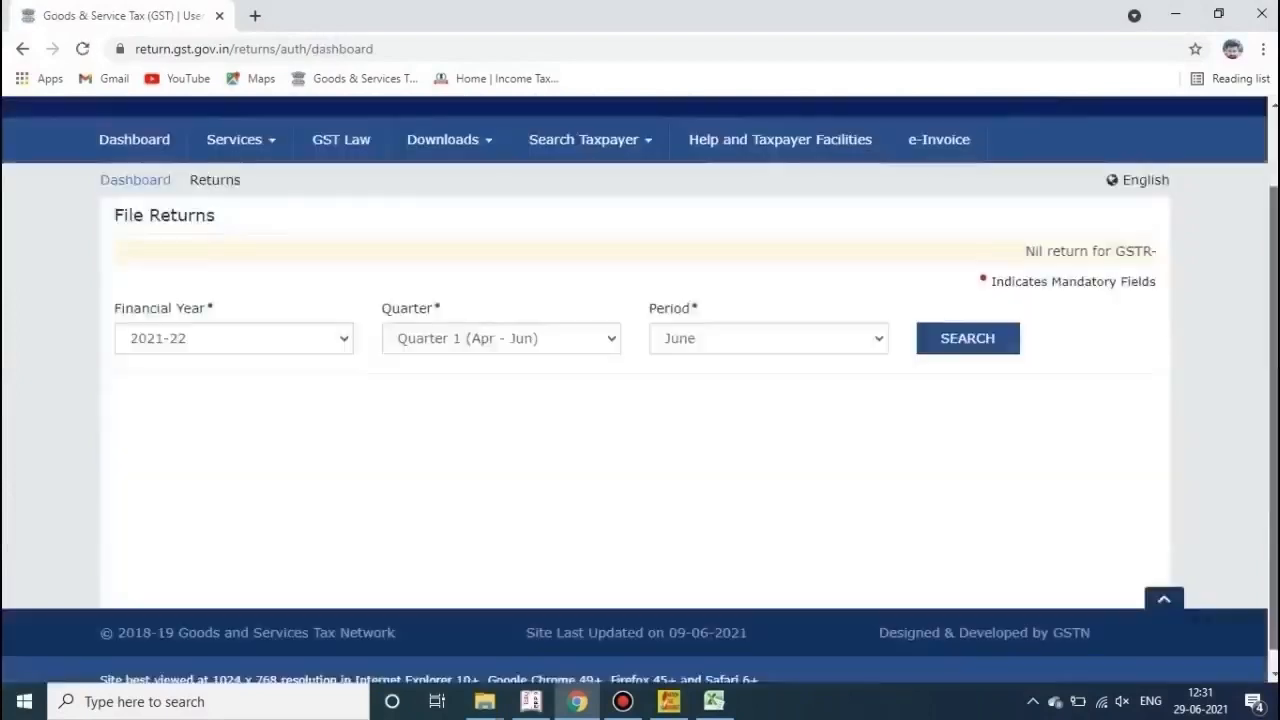
Step: Search the returns for period May 2021
left_click(768, 326)
left_click(700, 366)
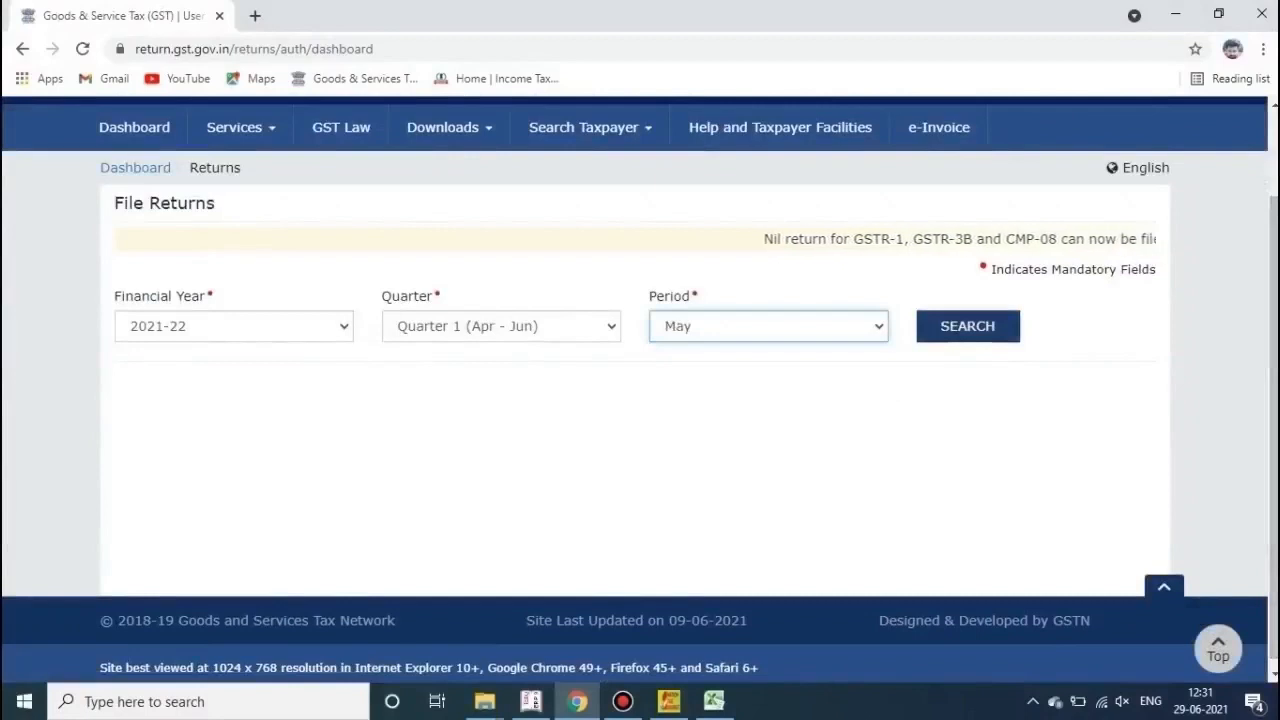
left_click(967, 326)
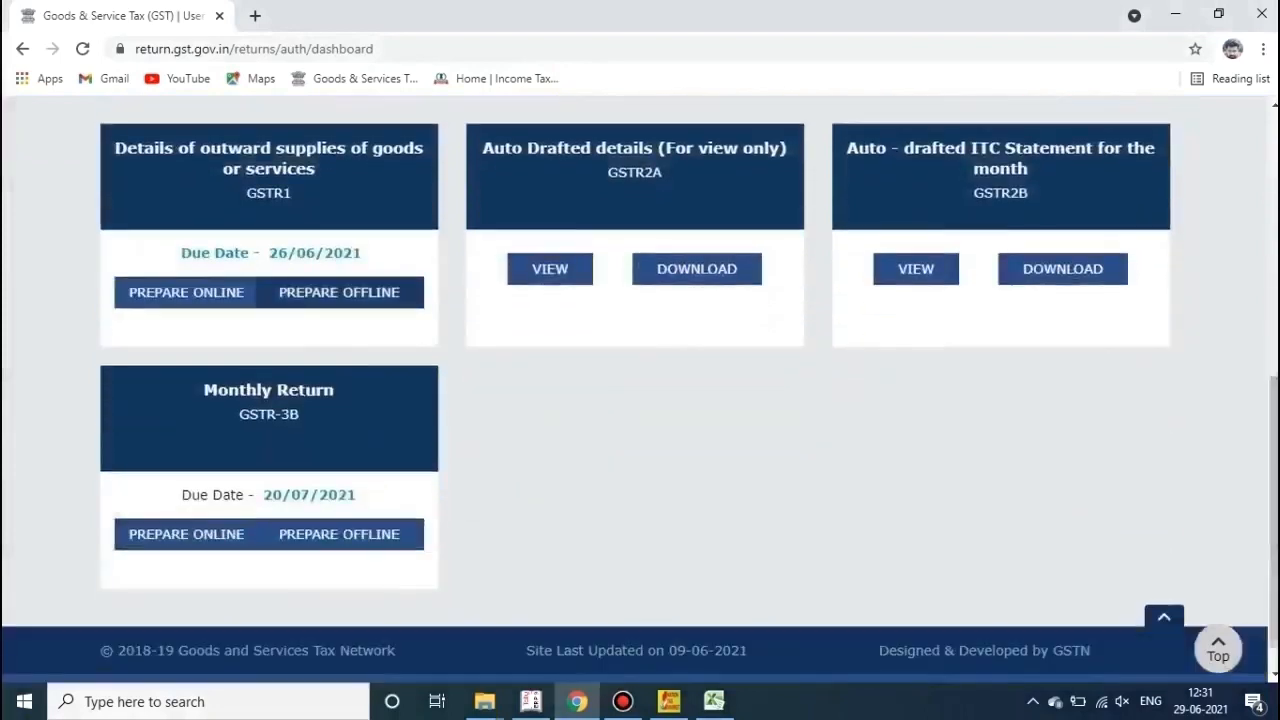
Step: Upload the generated returns JSON from the Desktop through GSTR-1 Prepare Offline
left_click(339, 292)
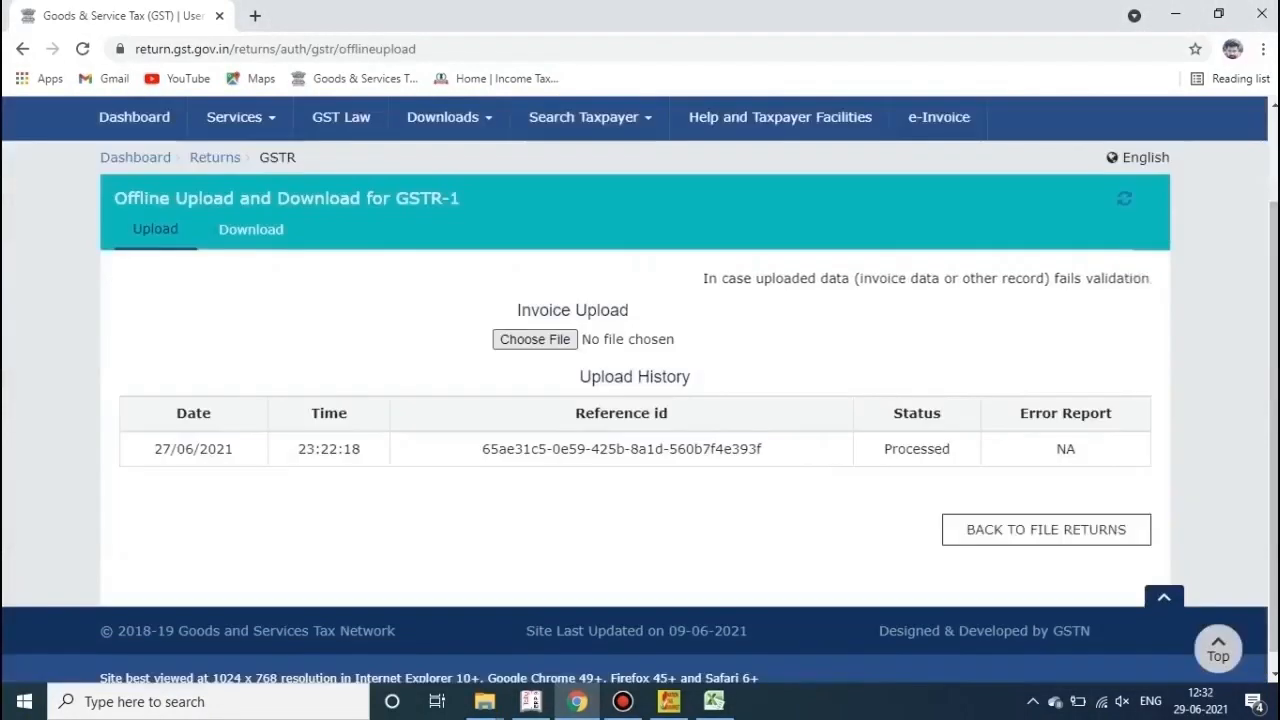
left_click(534, 339)
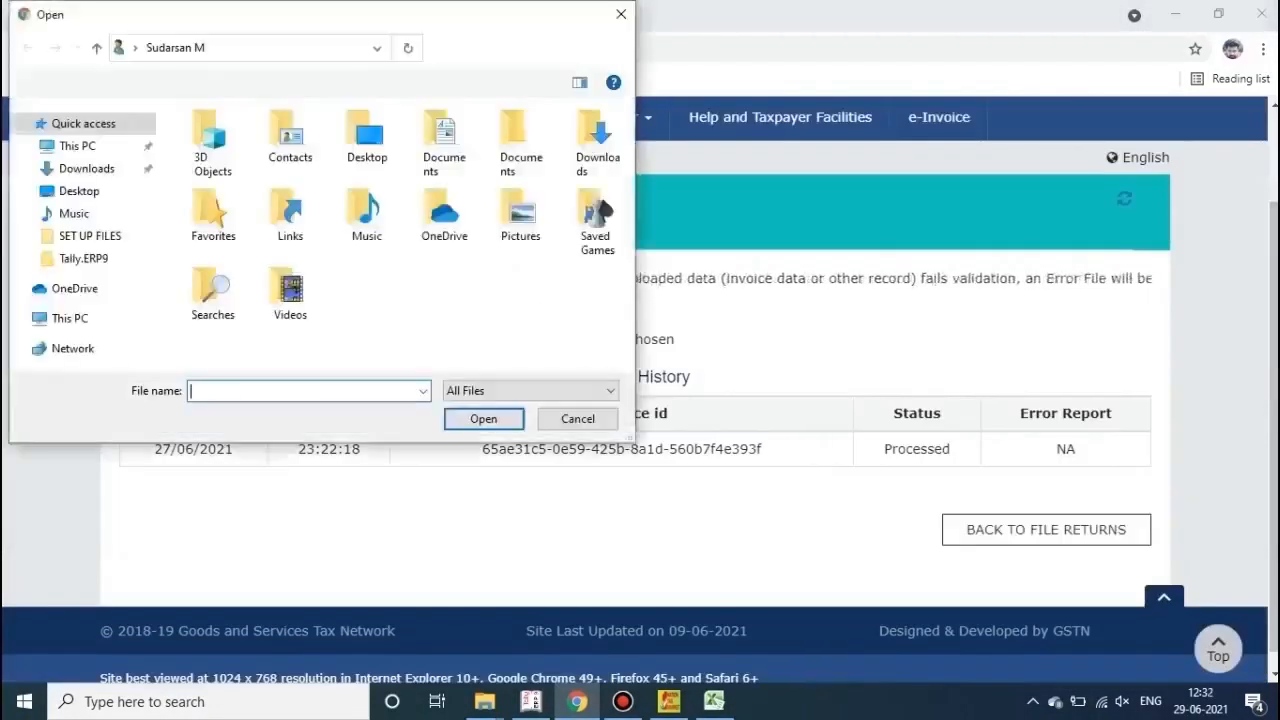
left_click(79, 191)
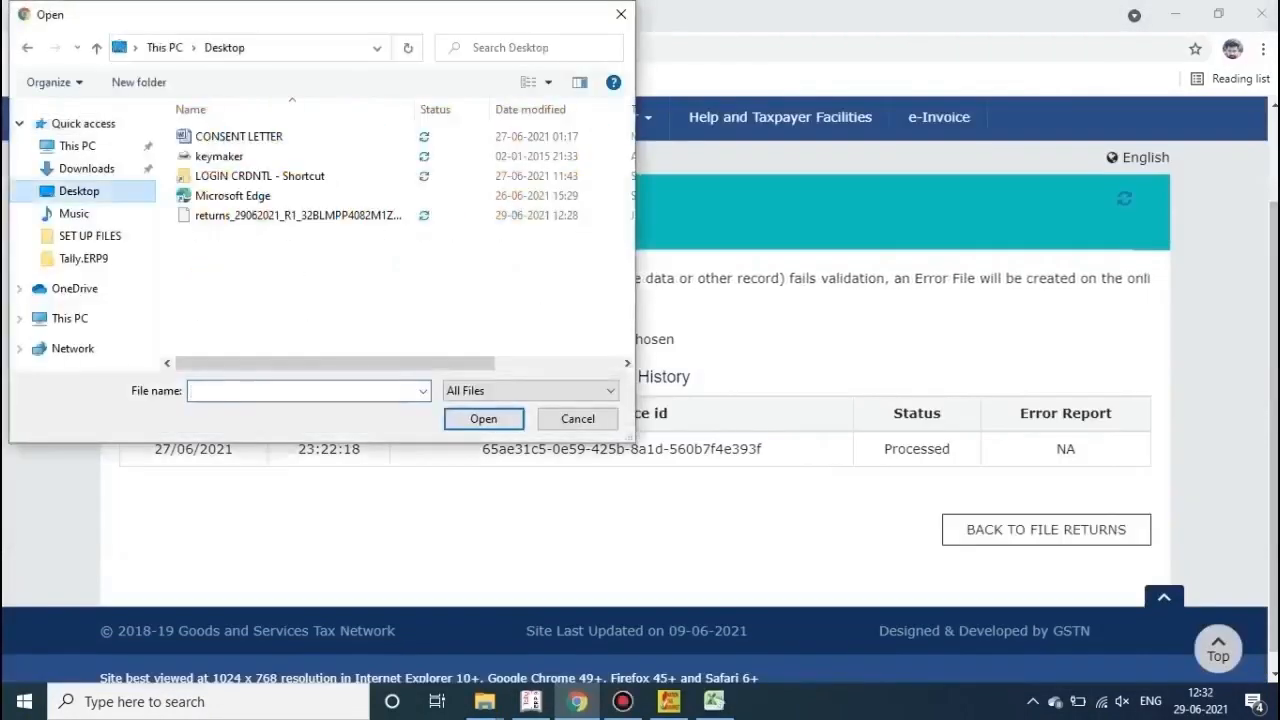
left_click(298, 216)
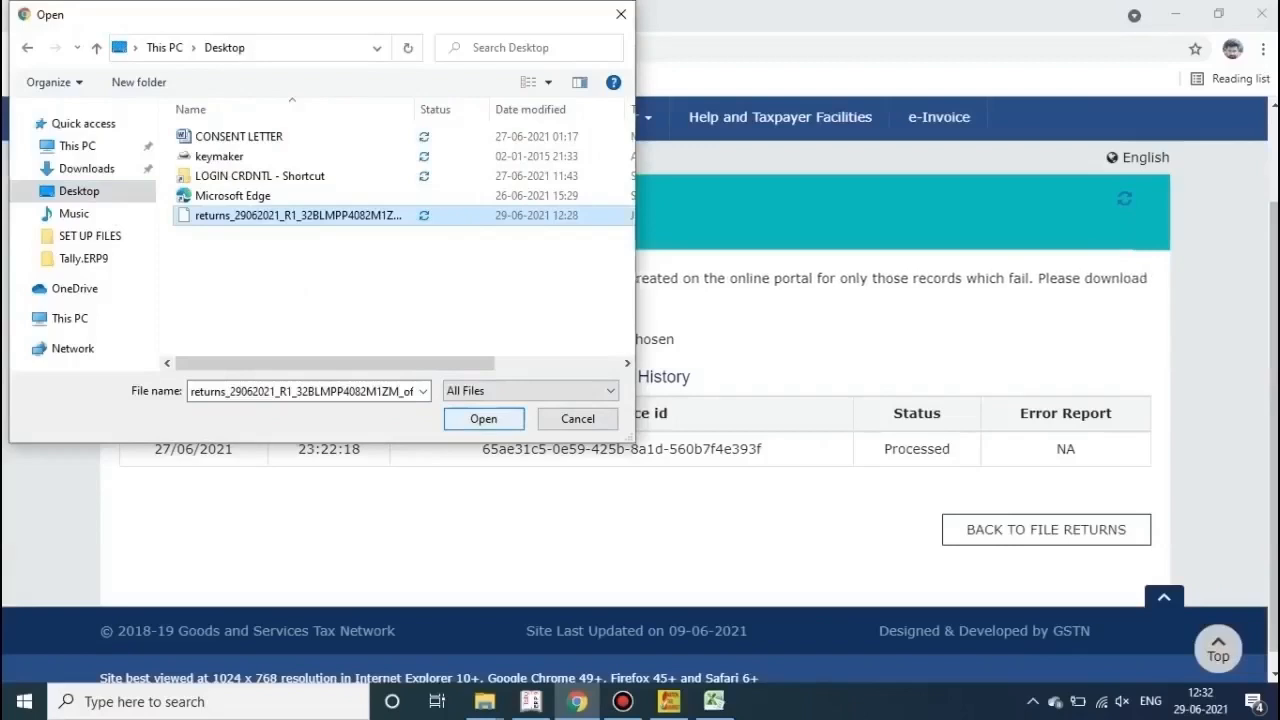
key("Return")
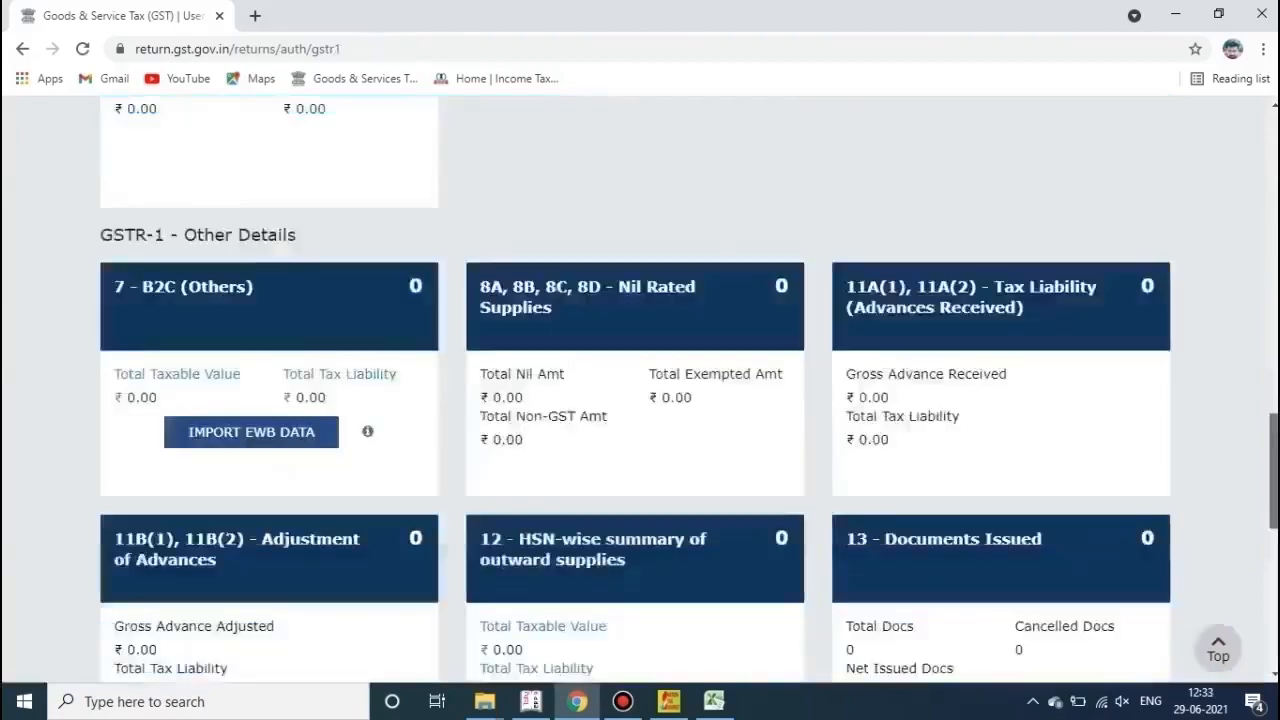
Step: Trigger GENERATE GSTR1 SUMMARY at the bottom of the GSTR-1 page, retrying it once
scroll(635, 390, "up", 11)
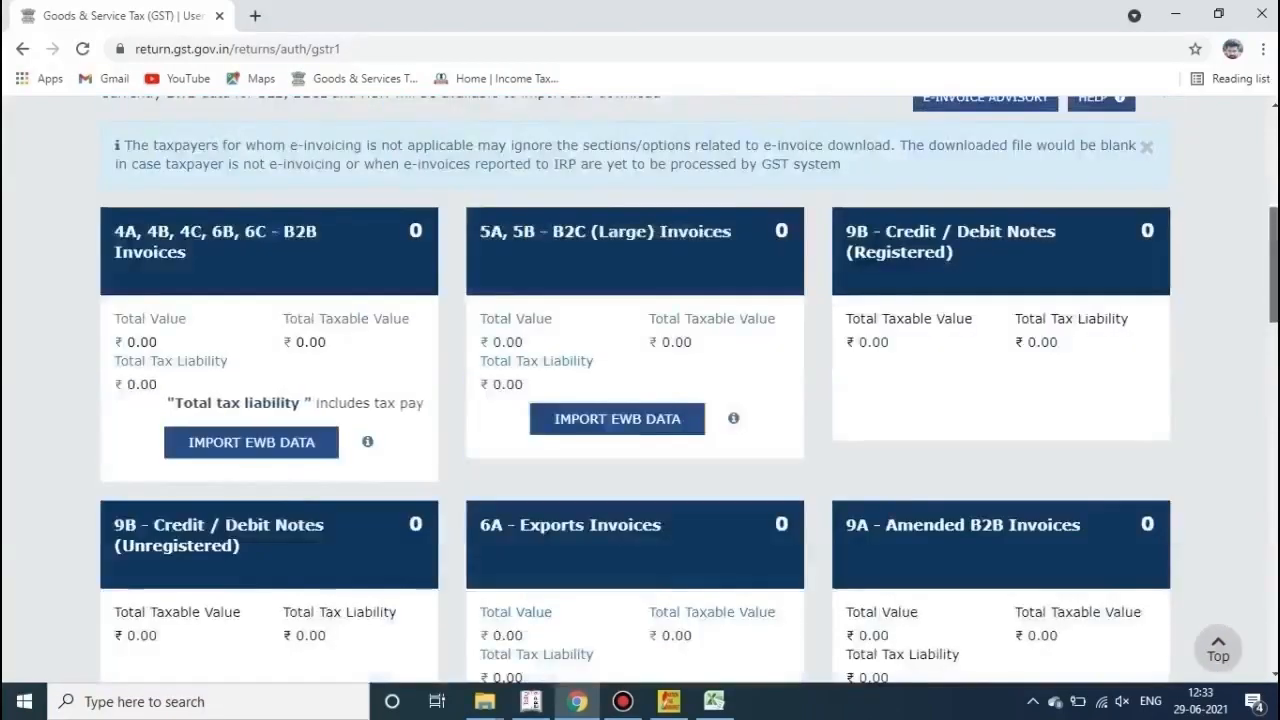
scroll(690, 390, "down", 1)
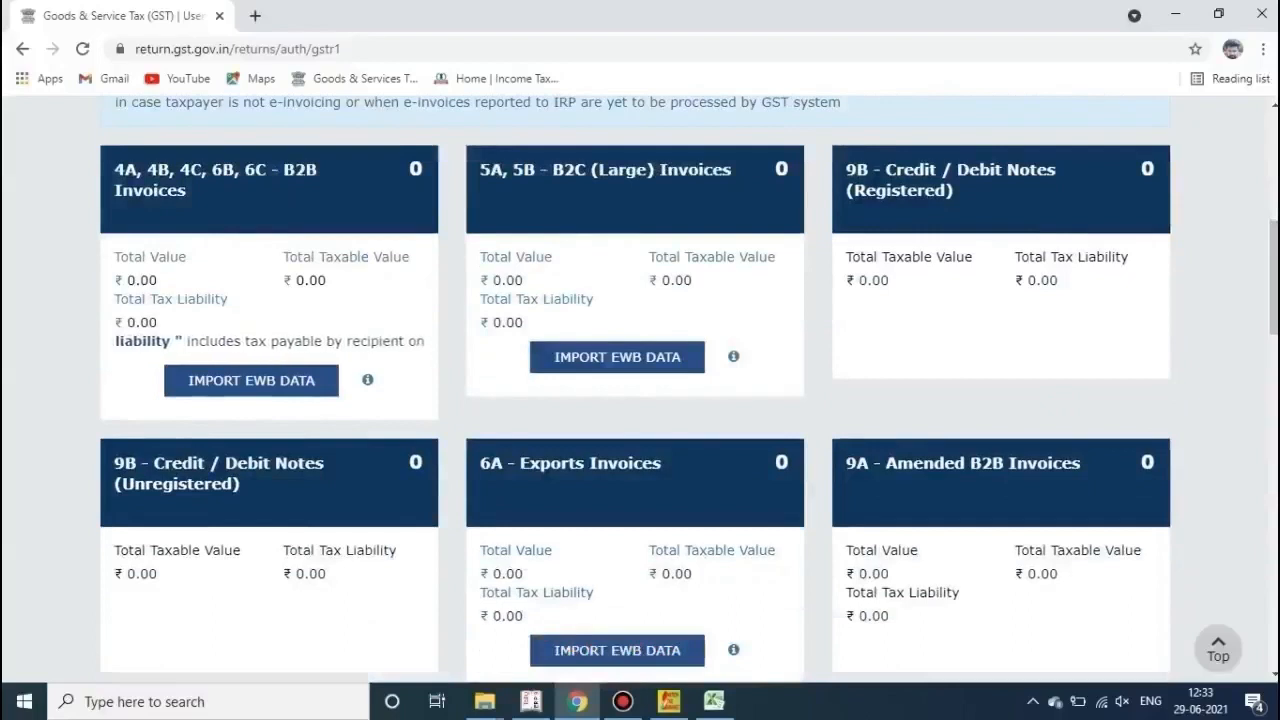
scroll(640, 390, "down", 8)
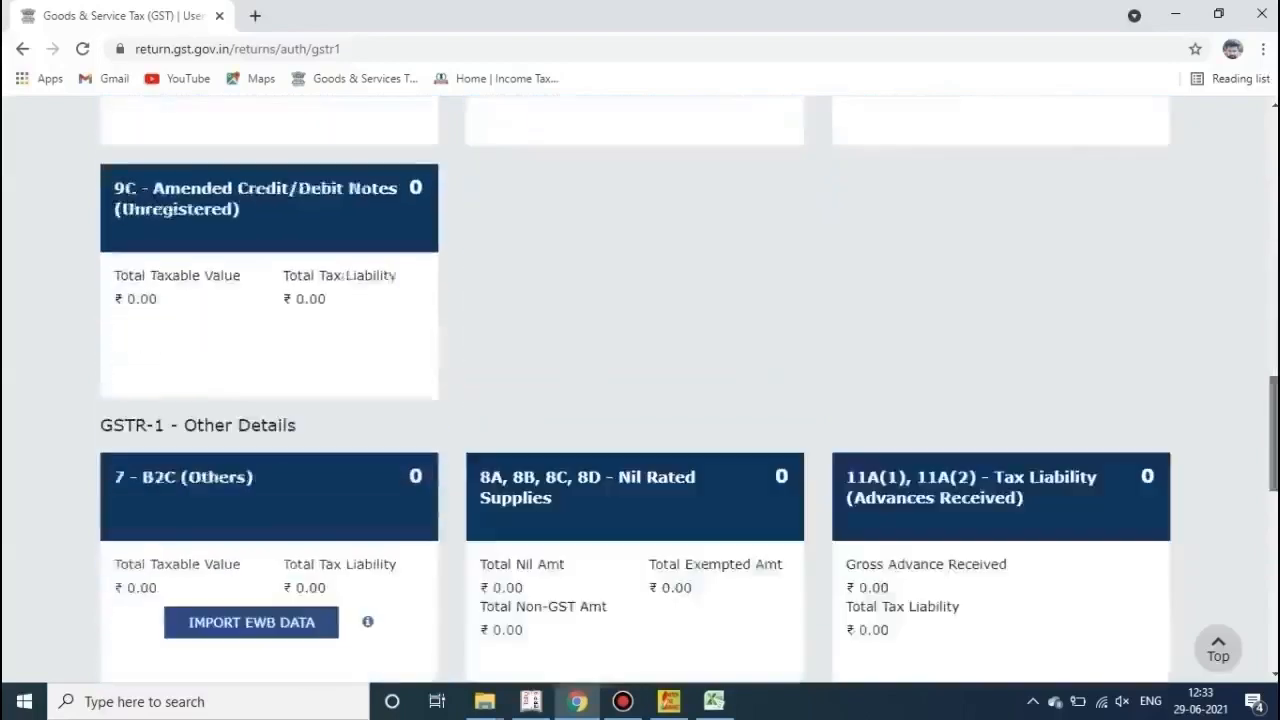
scroll(640, 390, "down", 6)
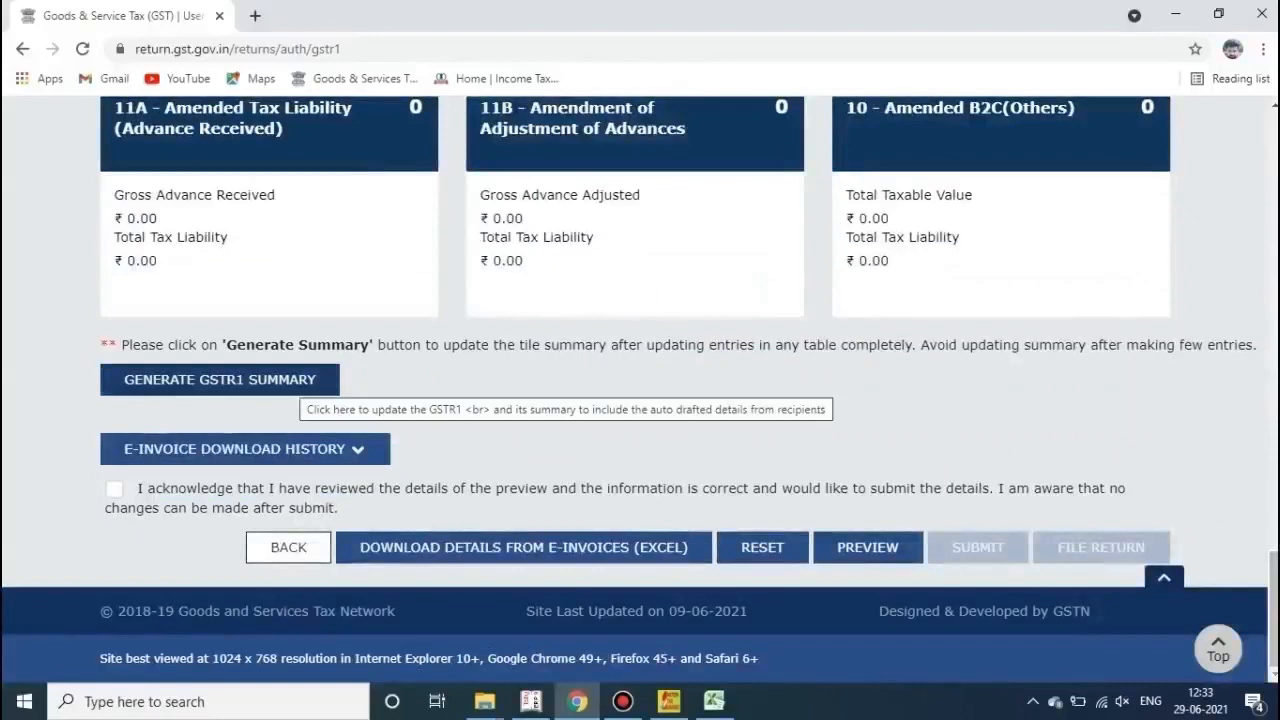
left_click(300, 380)
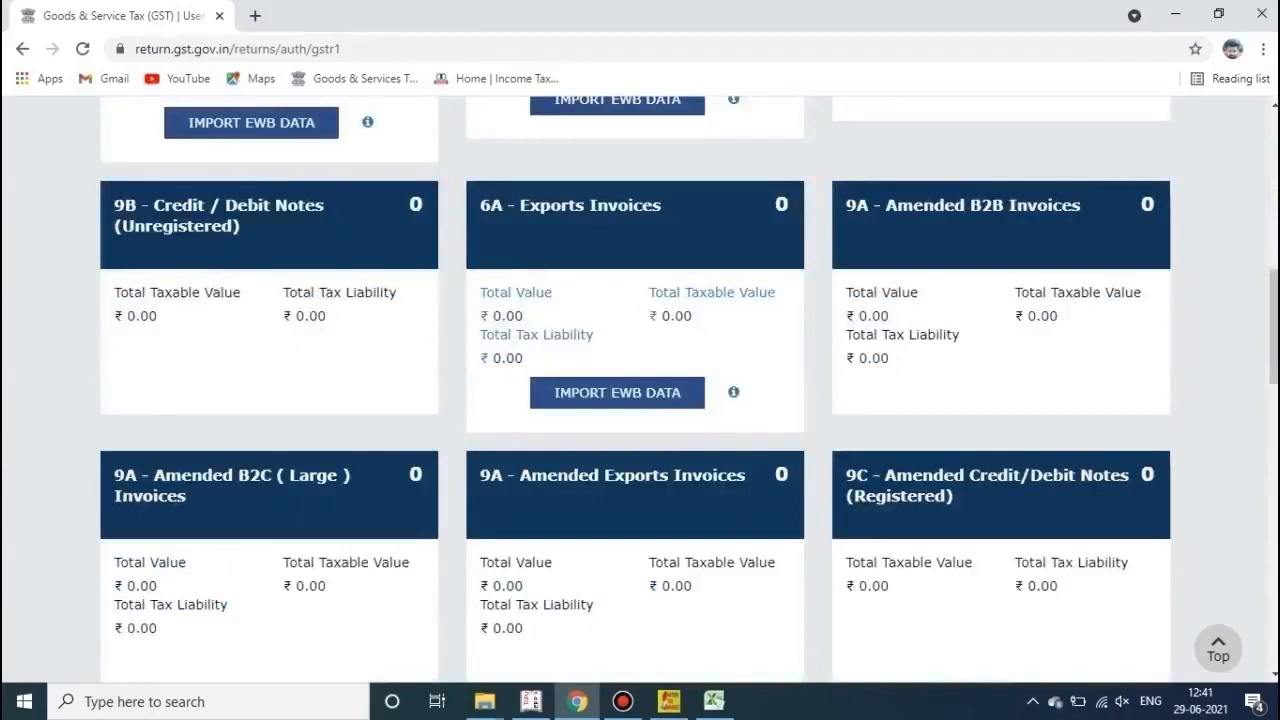
left_click_drag(1273, 327, 1273, 588)
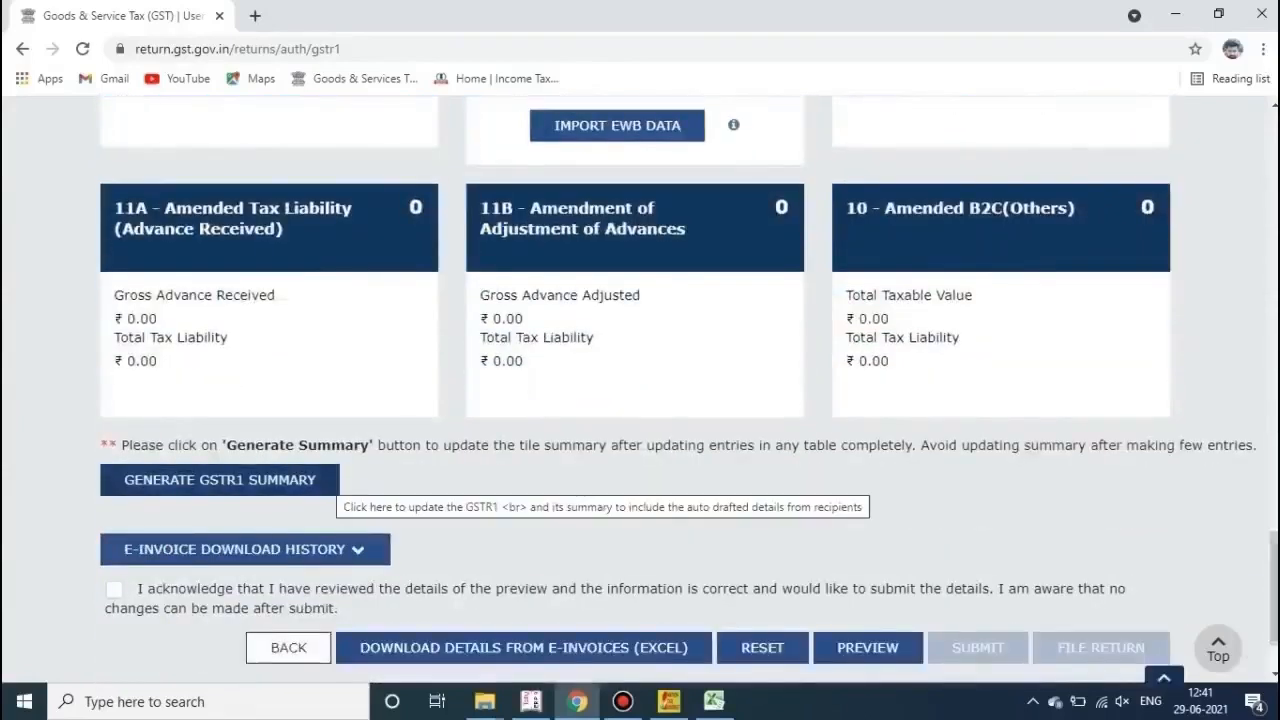
left_click(330, 482)
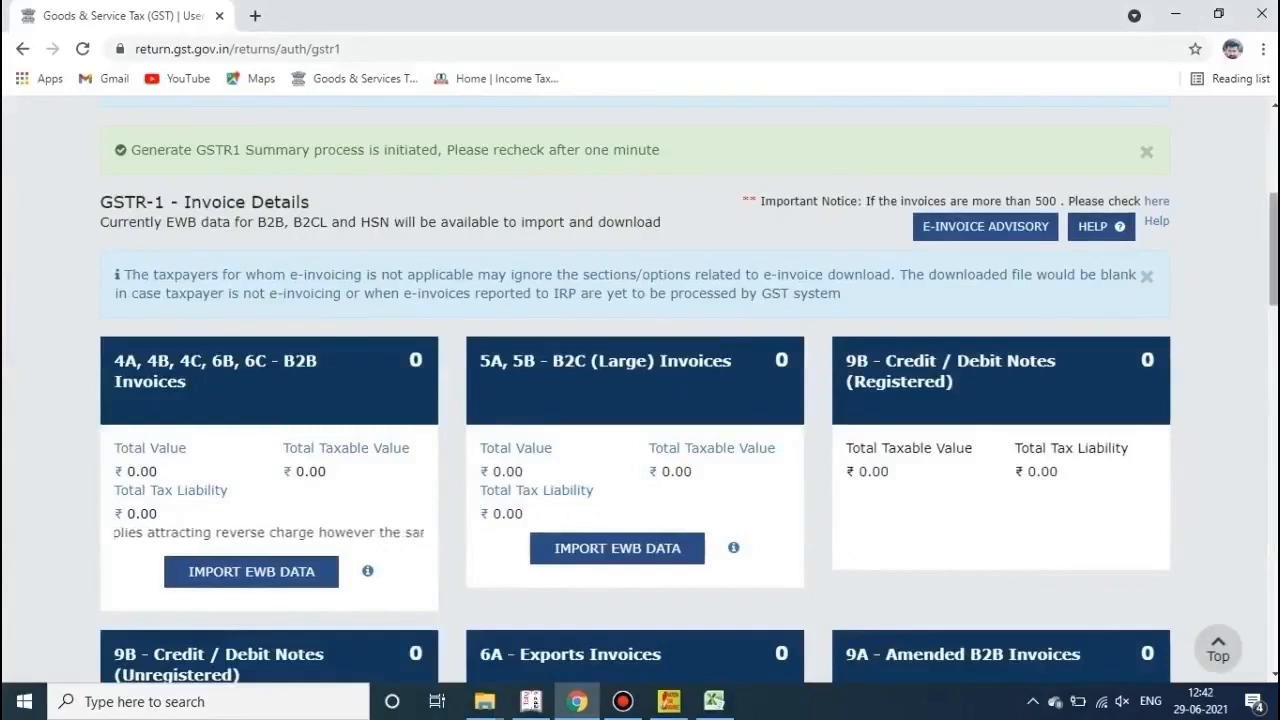
Step: Open the 12 - HSN-wise summary card and scroll through its processed HSN records
scroll(640, 400, "down", 1)
scroll(640, 400, "down", 9)
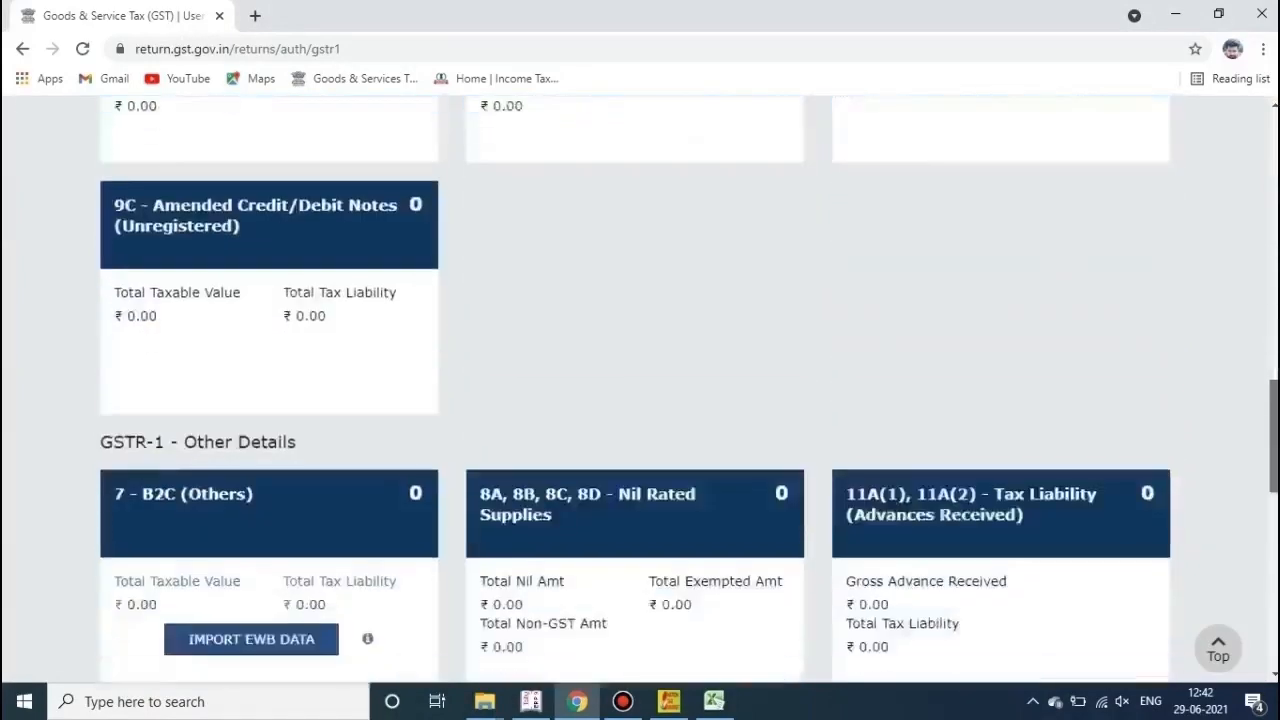
scroll(640, 400, "down", 3)
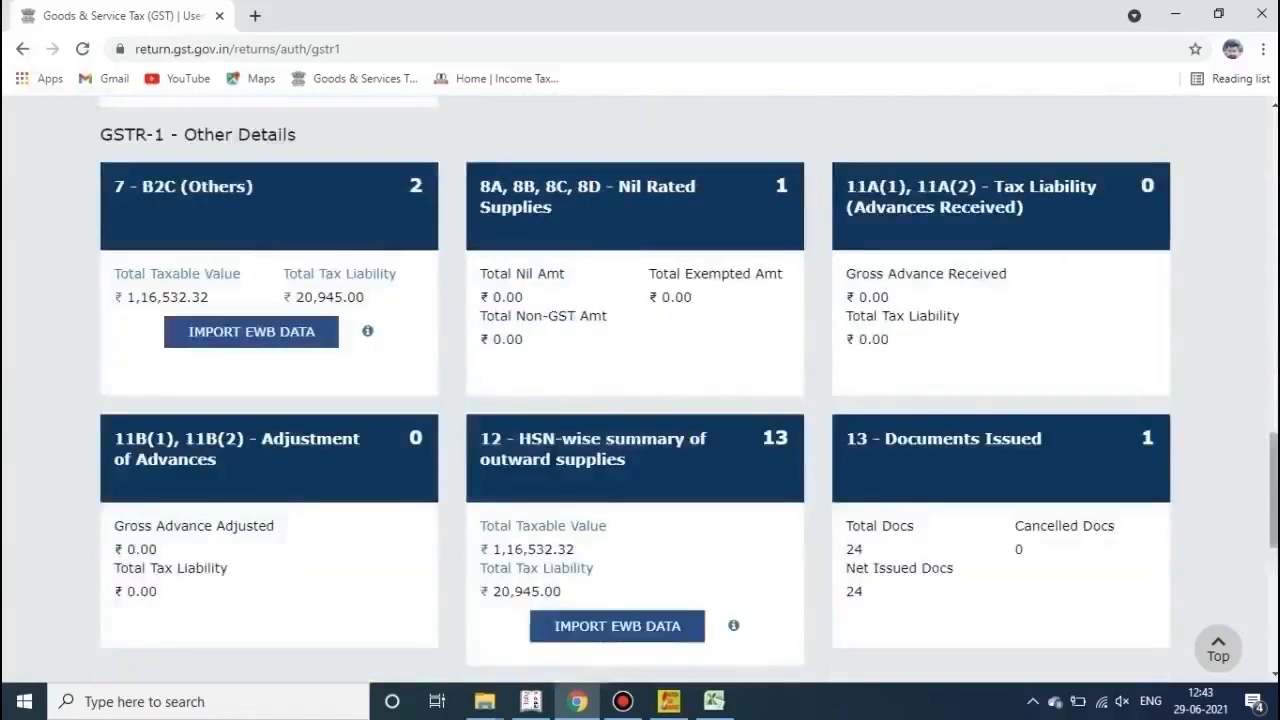
scroll(640, 400, "down", 1)
scroll(620, 600, "down", 1)
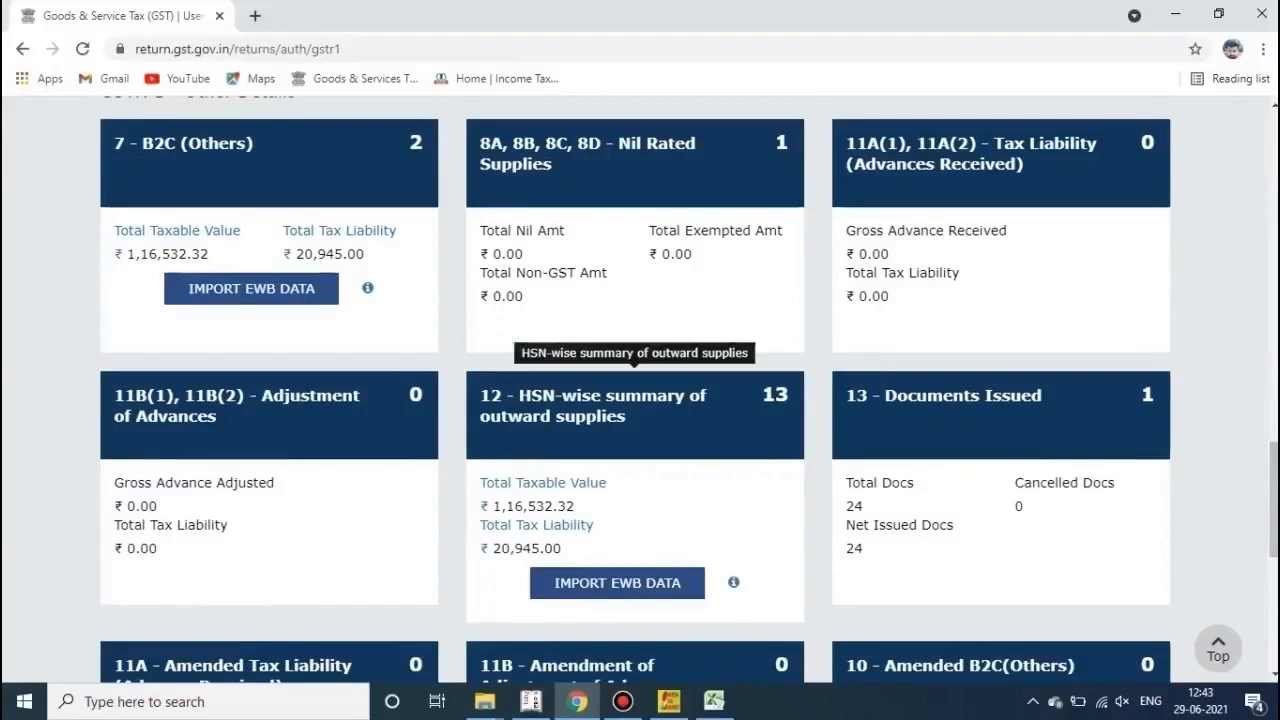
left_click(634, 415)
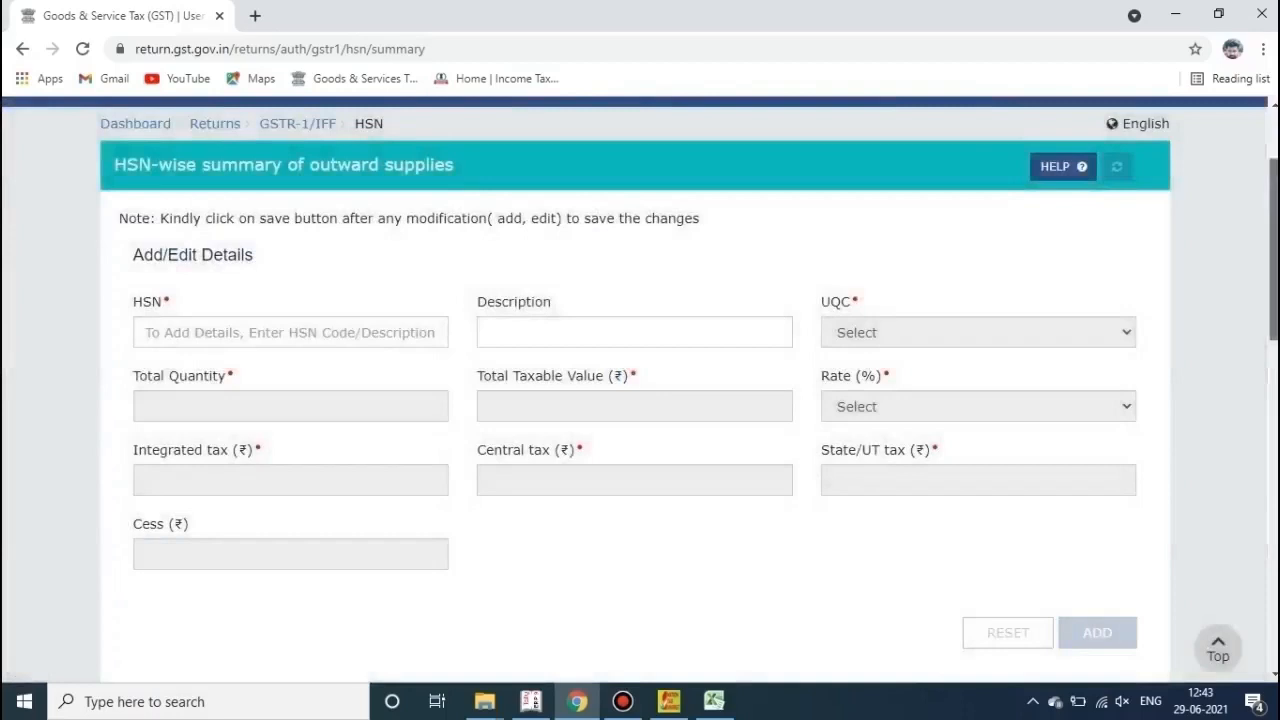
scroll(640, 390, "down", 5)
scroll(640, 390, "down", 2)
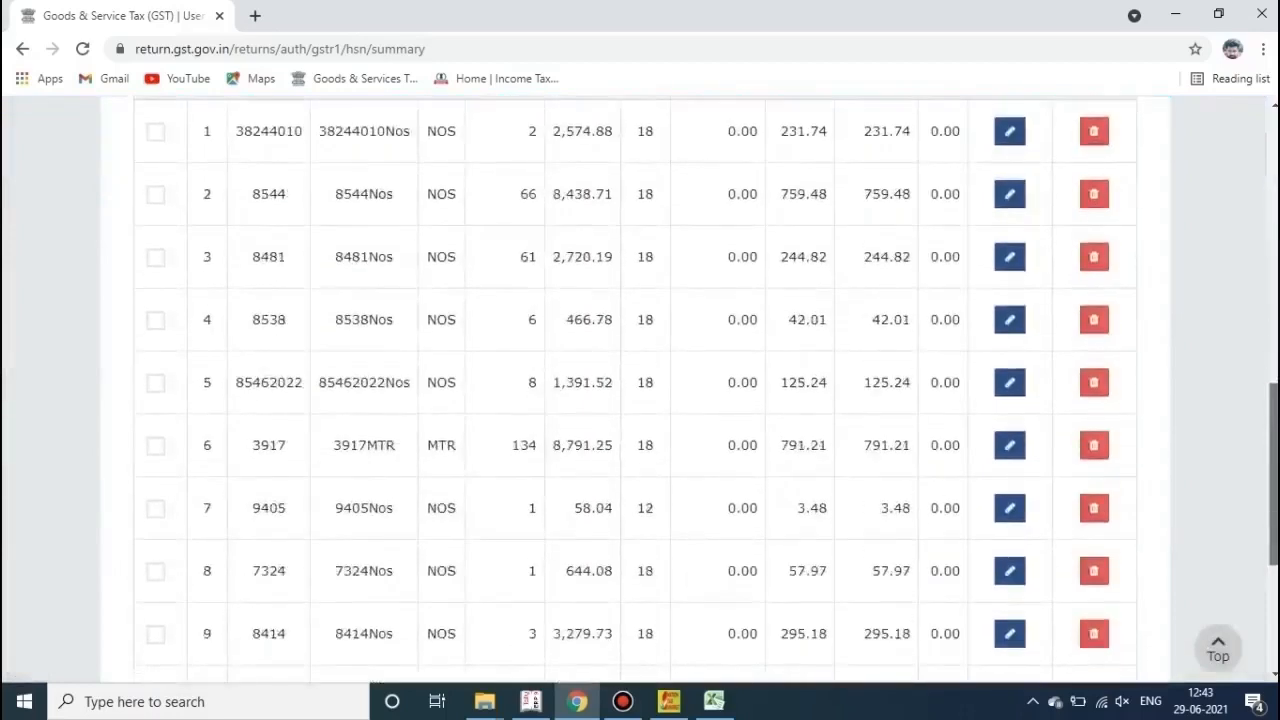
scroll(640, 390, "up", 1)
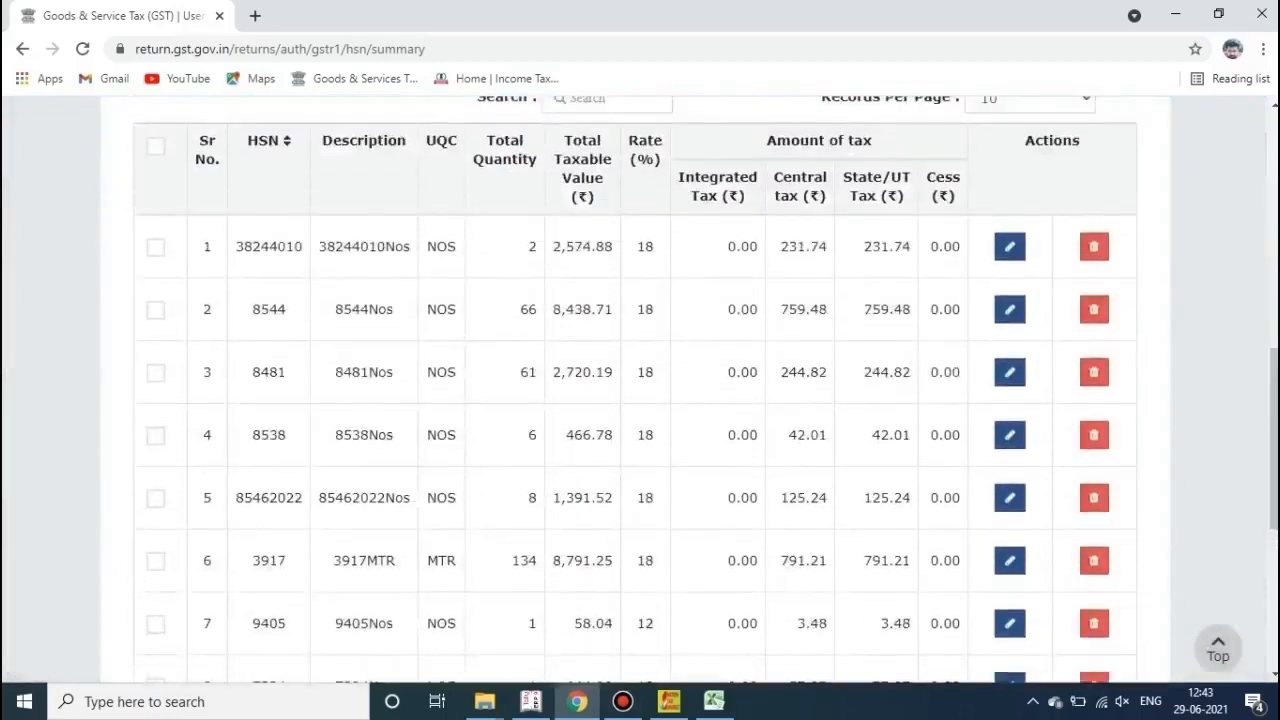
Step: Open Tally's HSN/SAC Summary - 12 report for comparison, then return to Chrome
left_click(531, 701)
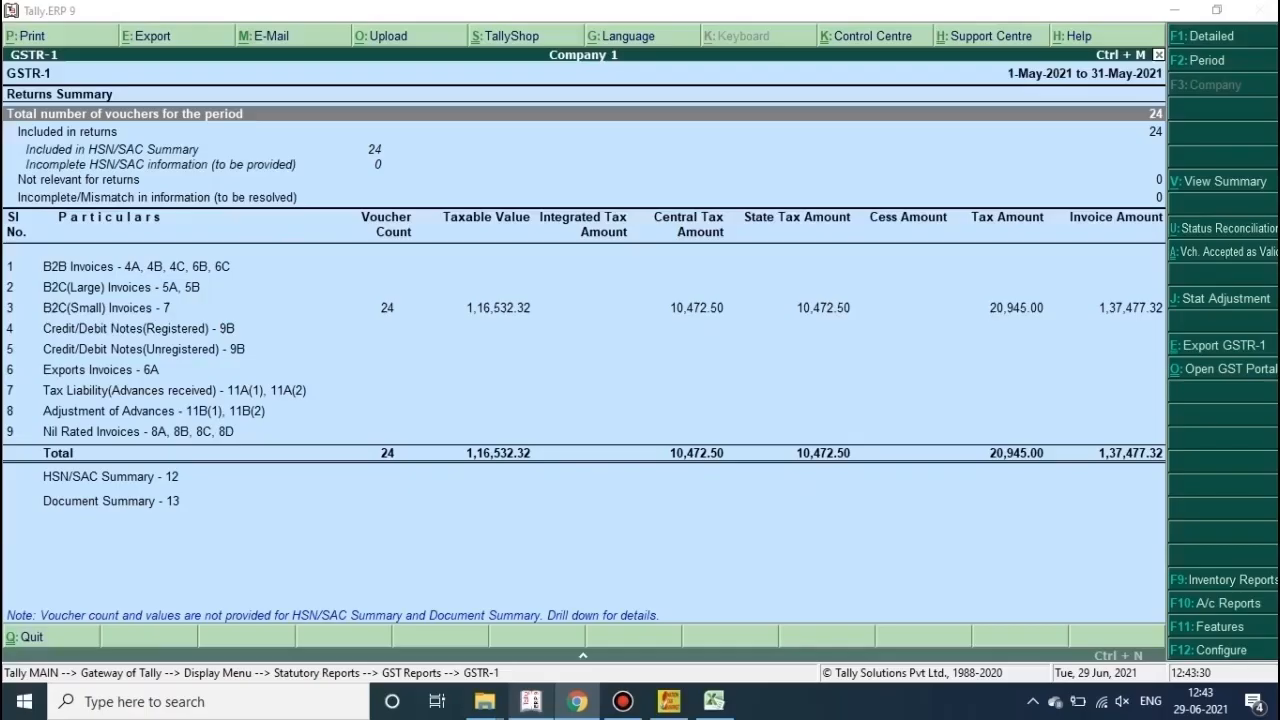
key("Down")
key("Down")
key("Down")
key("Down")
key("Down")
key("Down")
key("Down")
key("Down")
key("Down")
key("Down")
key("Down")
key("Down")
key("Down")
key("Down")
key("Down")
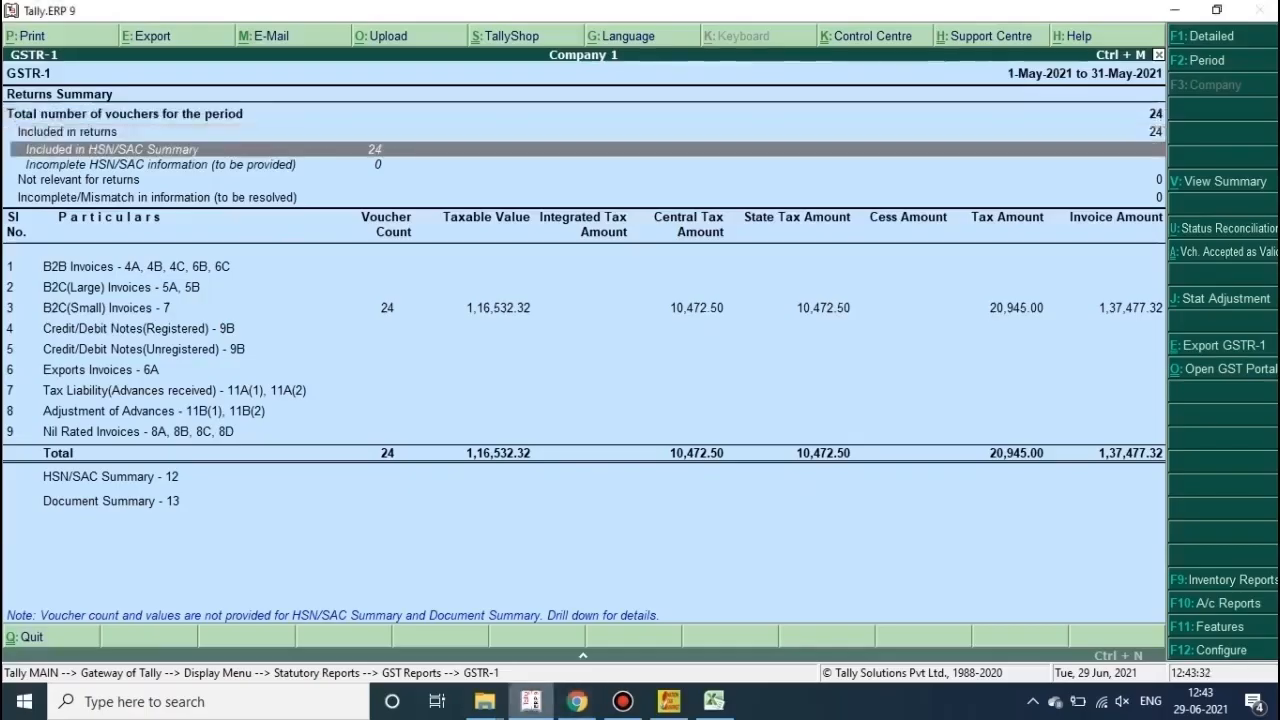
key("Return")
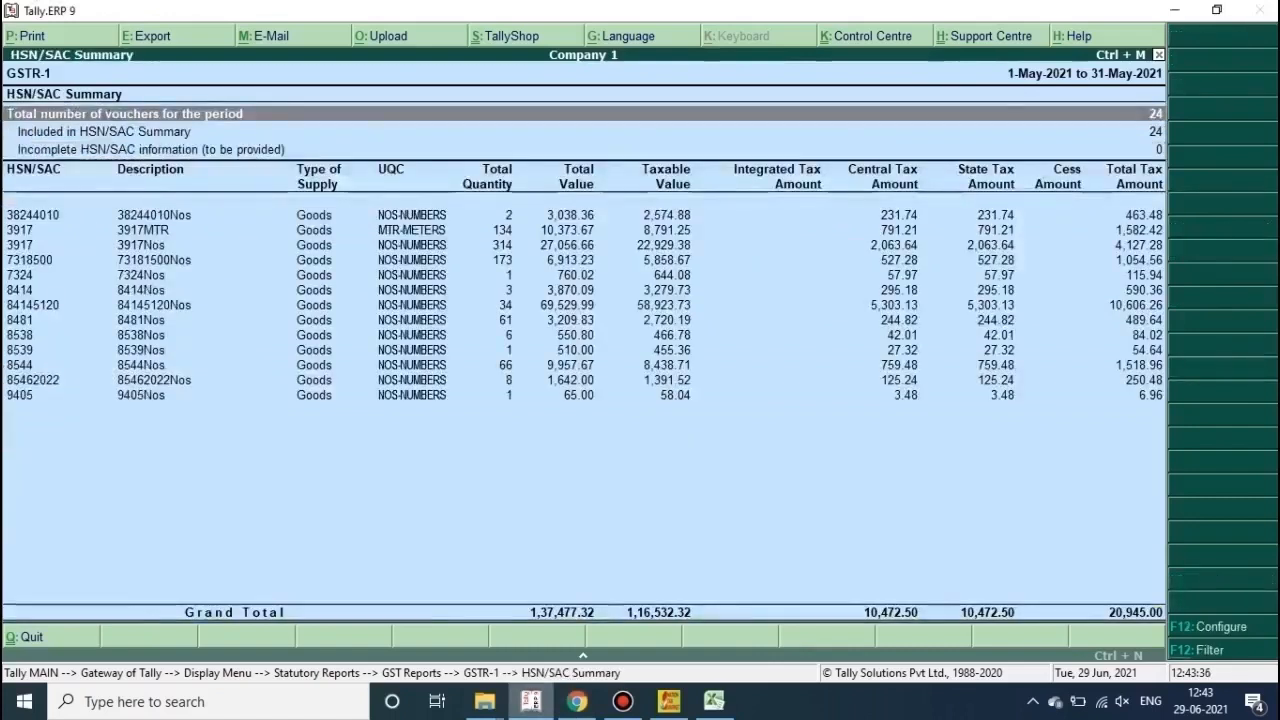
key("alt+Tab")
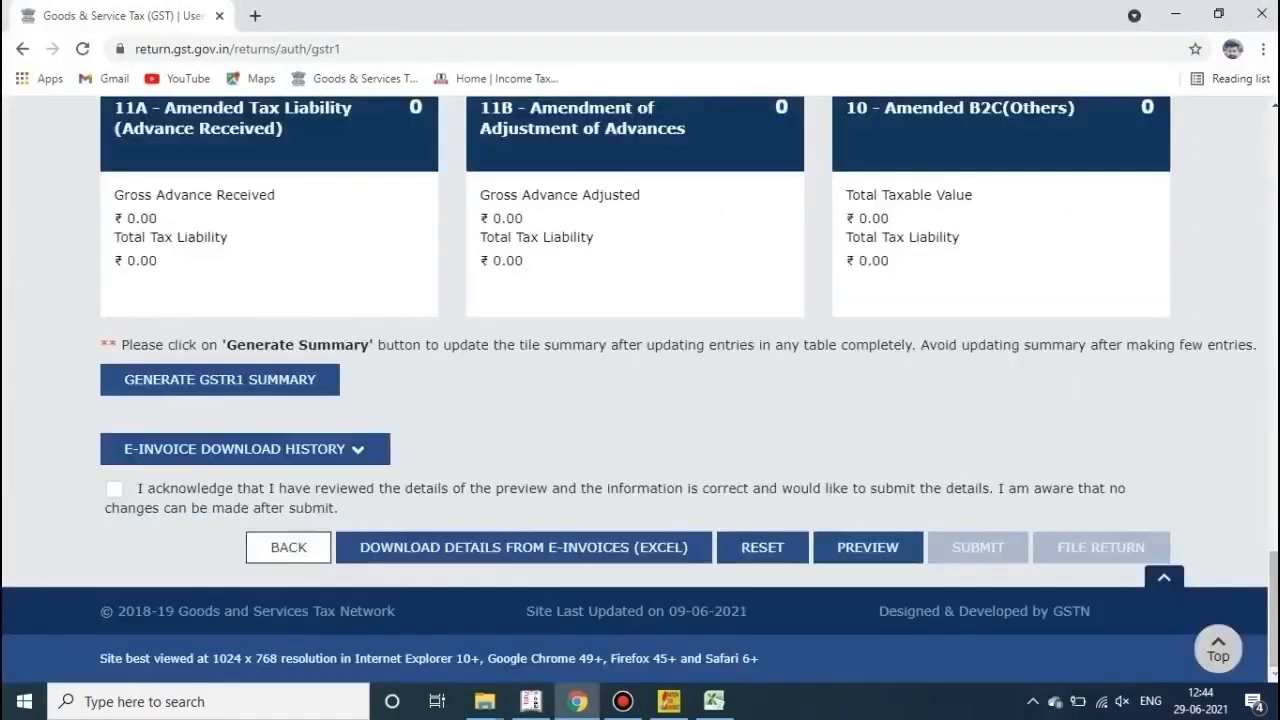
Step: Tick the review acknowledgement, submit the May GSTR-1 and confirm with PROCEED
left_click(114, 489)
left_click(114, 489)
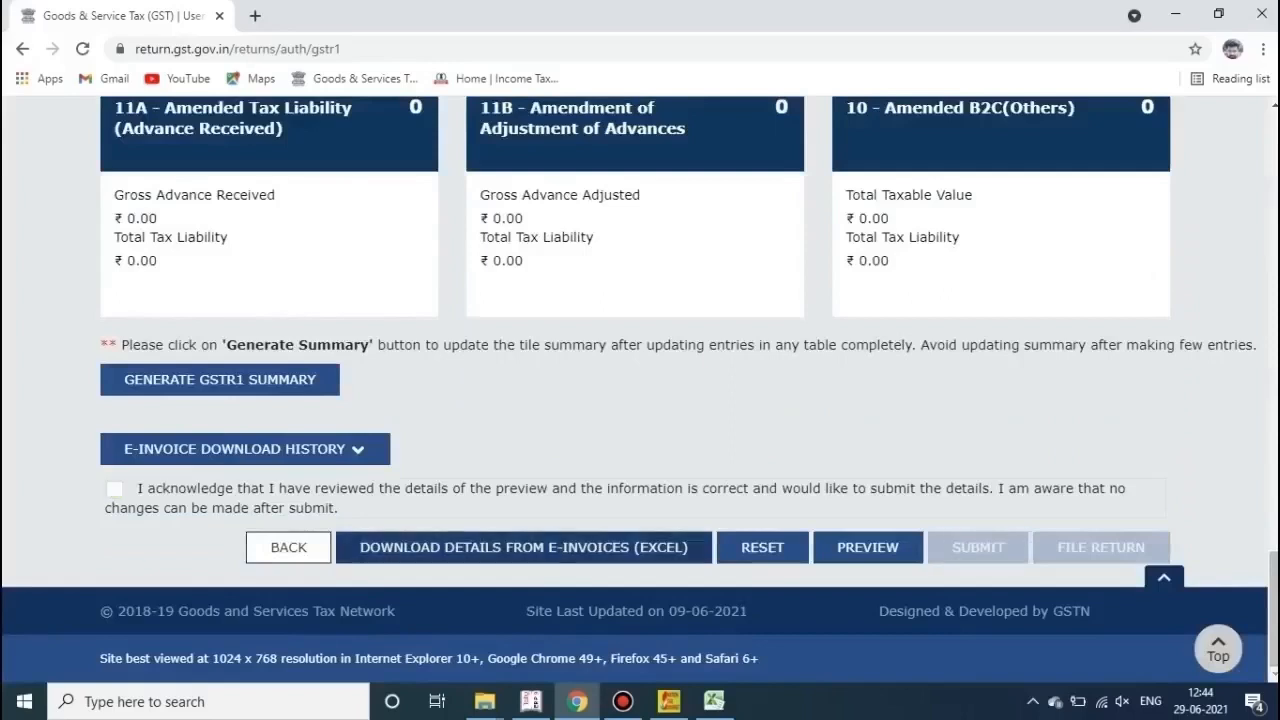
left_click(114, 489)
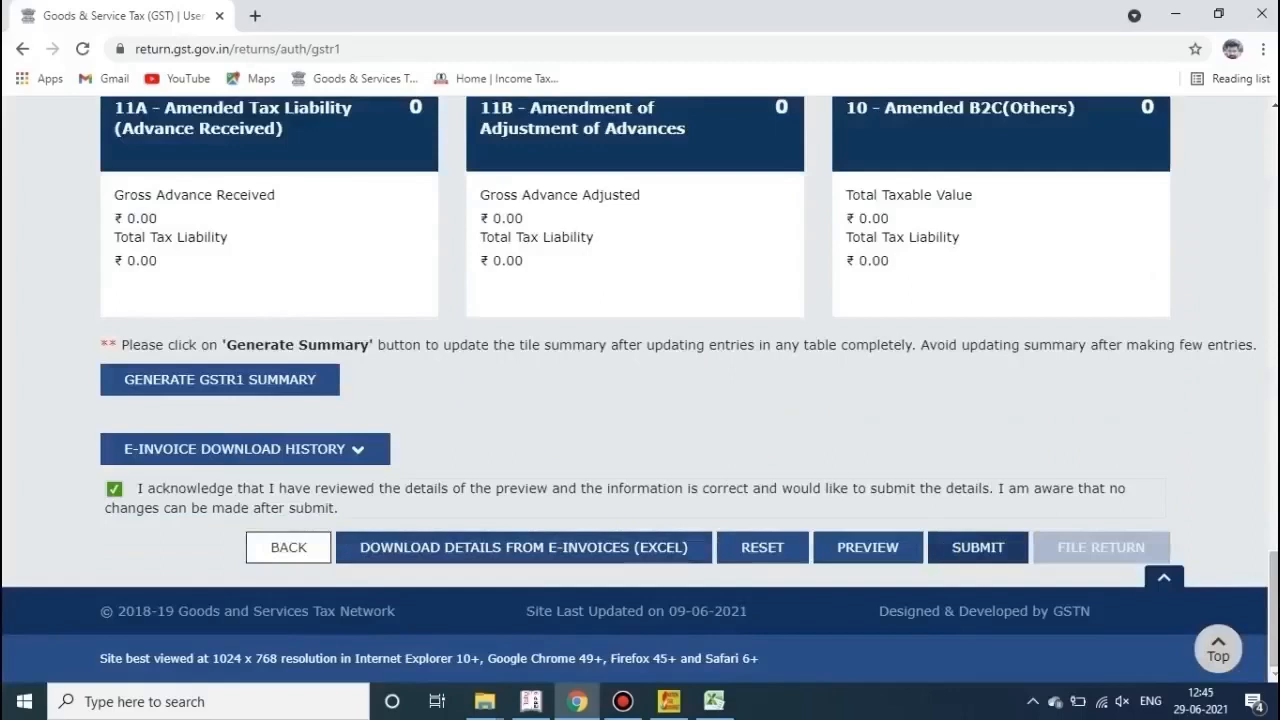
left_click(978, 547)
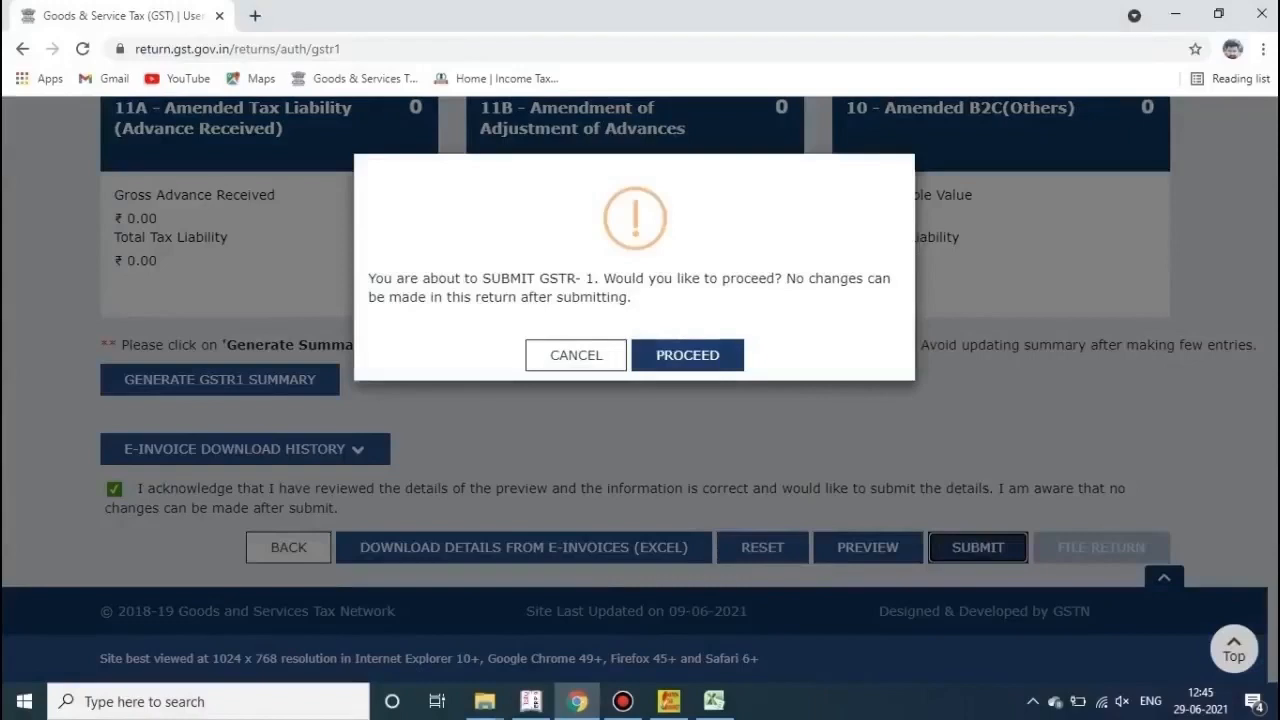
left_click(688, 355)
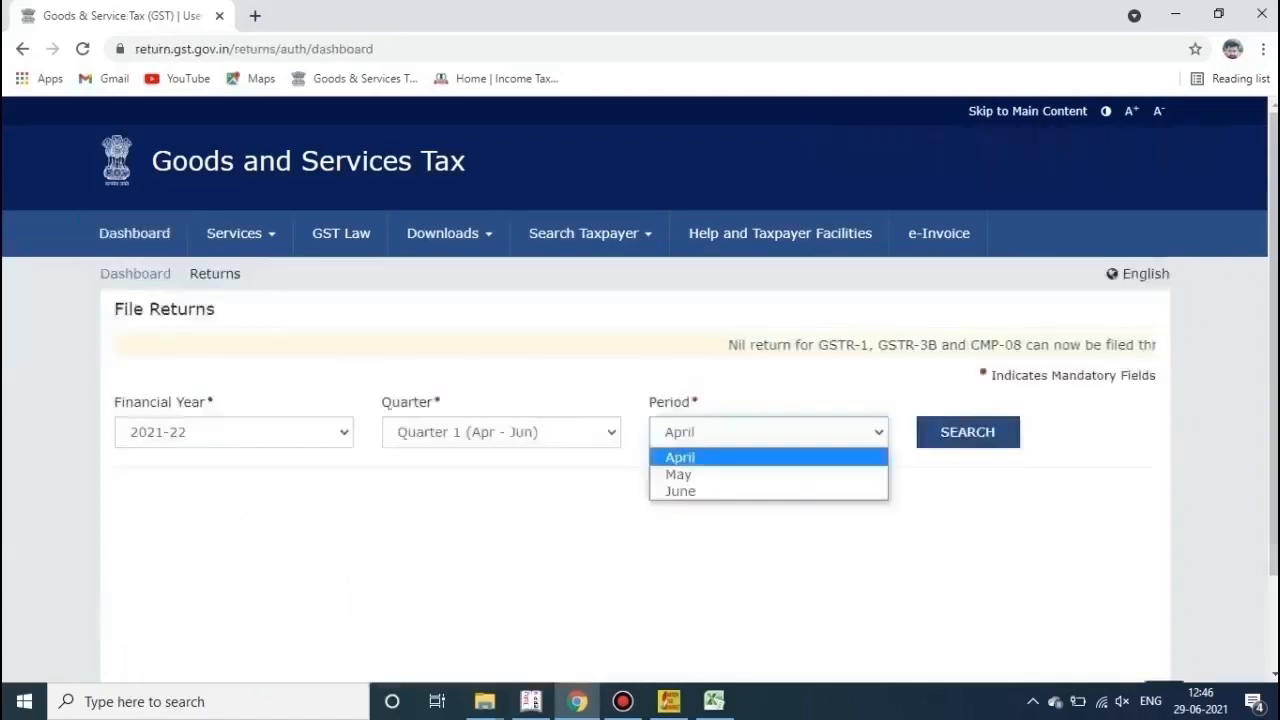
Step: Search File Returns for May and open the GSTR-1 return
key("Down")
key("Return")
key("Tab")
key("Return")
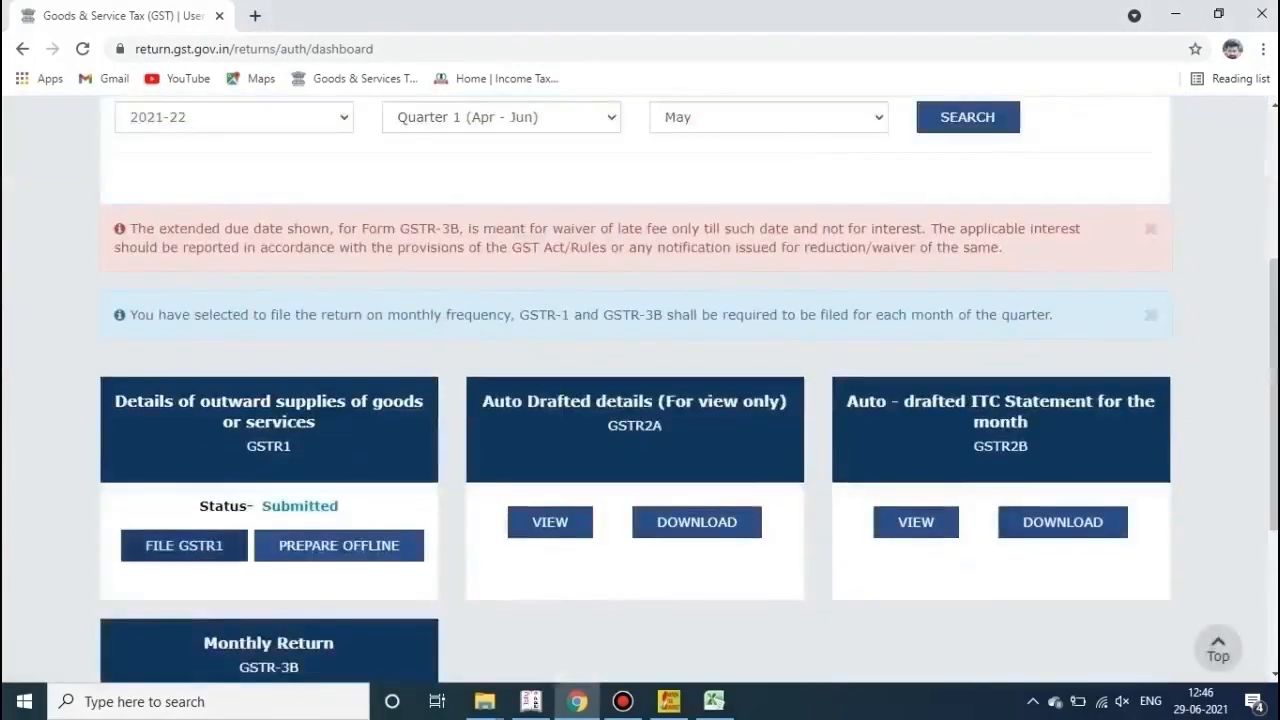
left_click(184, 546)
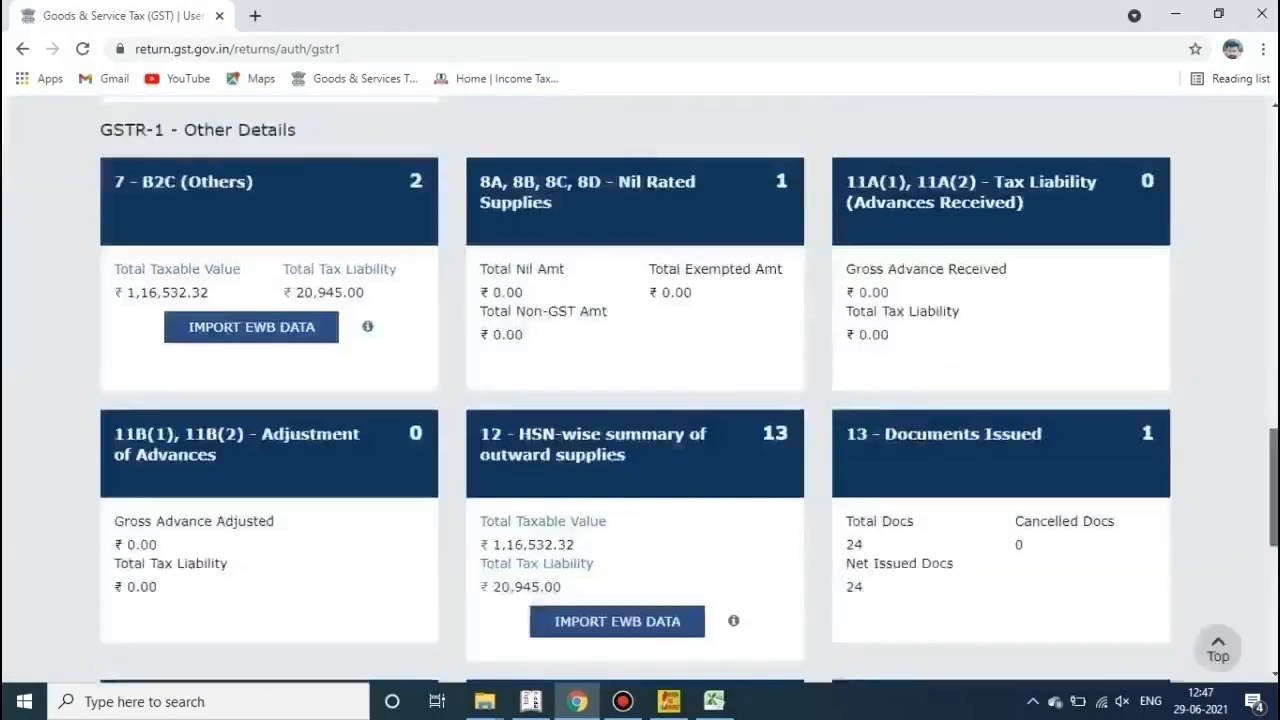
Step: Proceed to FILE RETURN and refresh the GSTR-1 filing summary
scroll(640, 390, "down", 7)
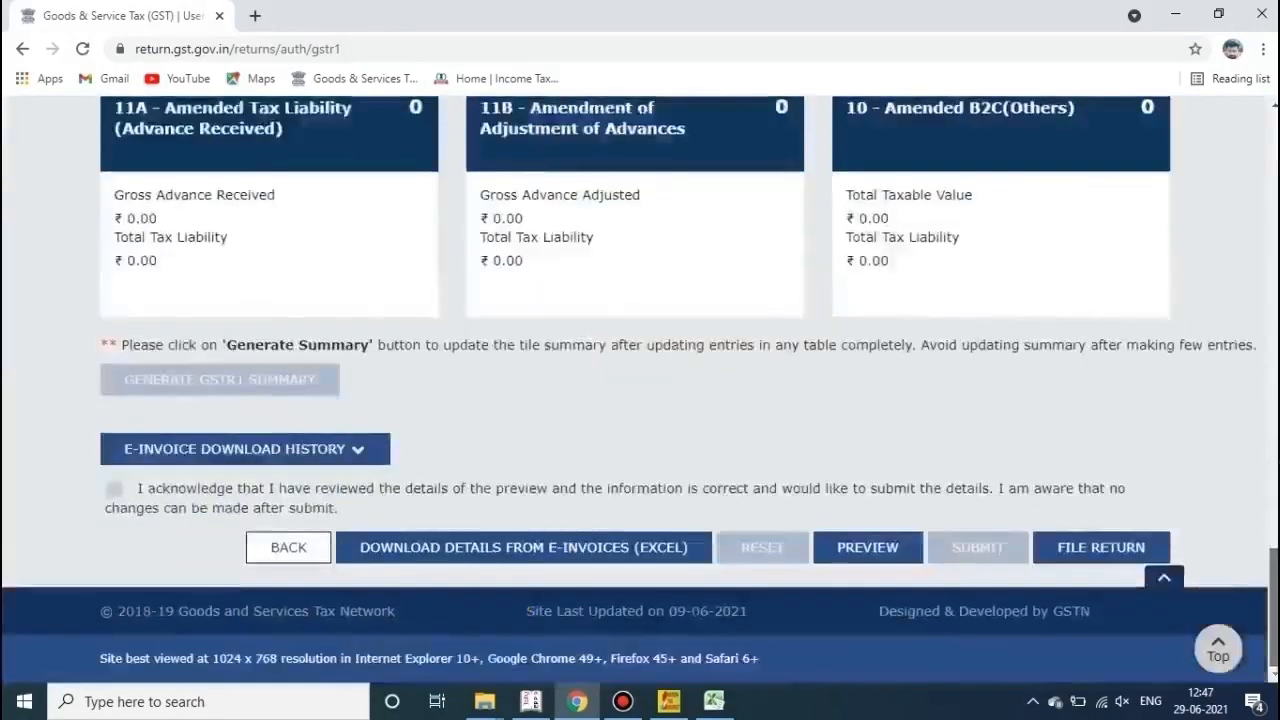
left_click(1101, 548)
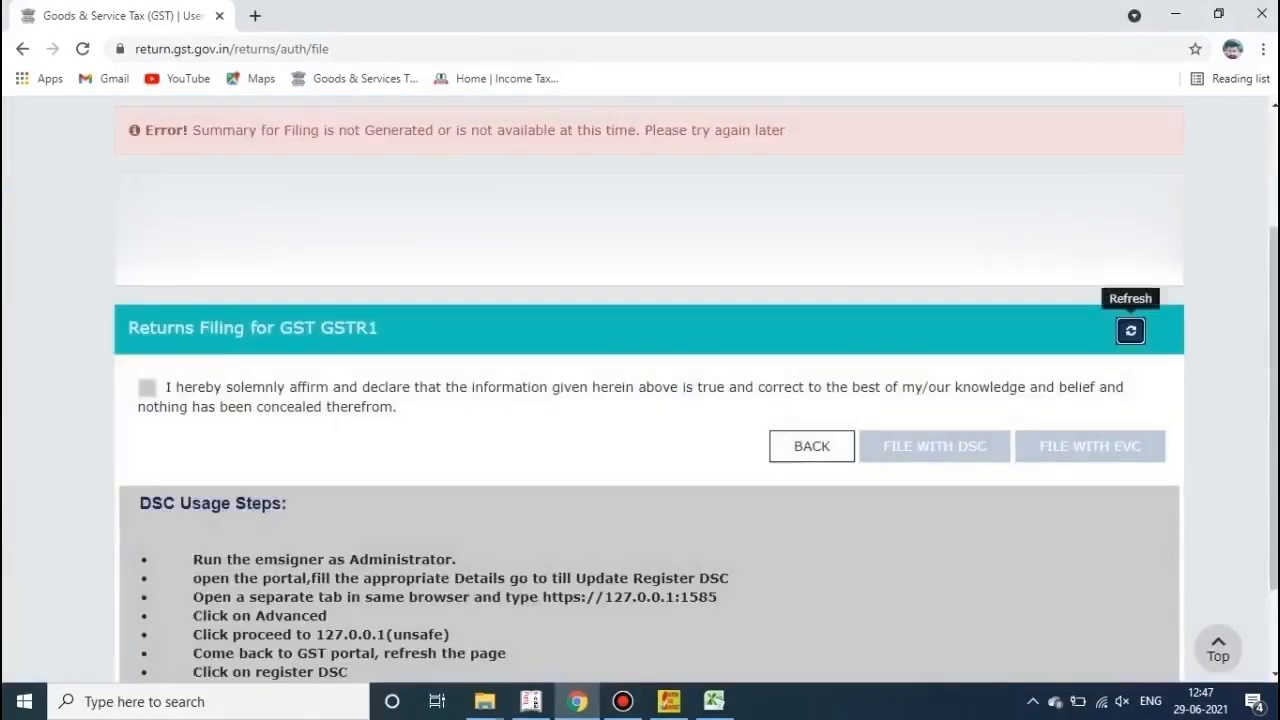
left_click(1130, 331)
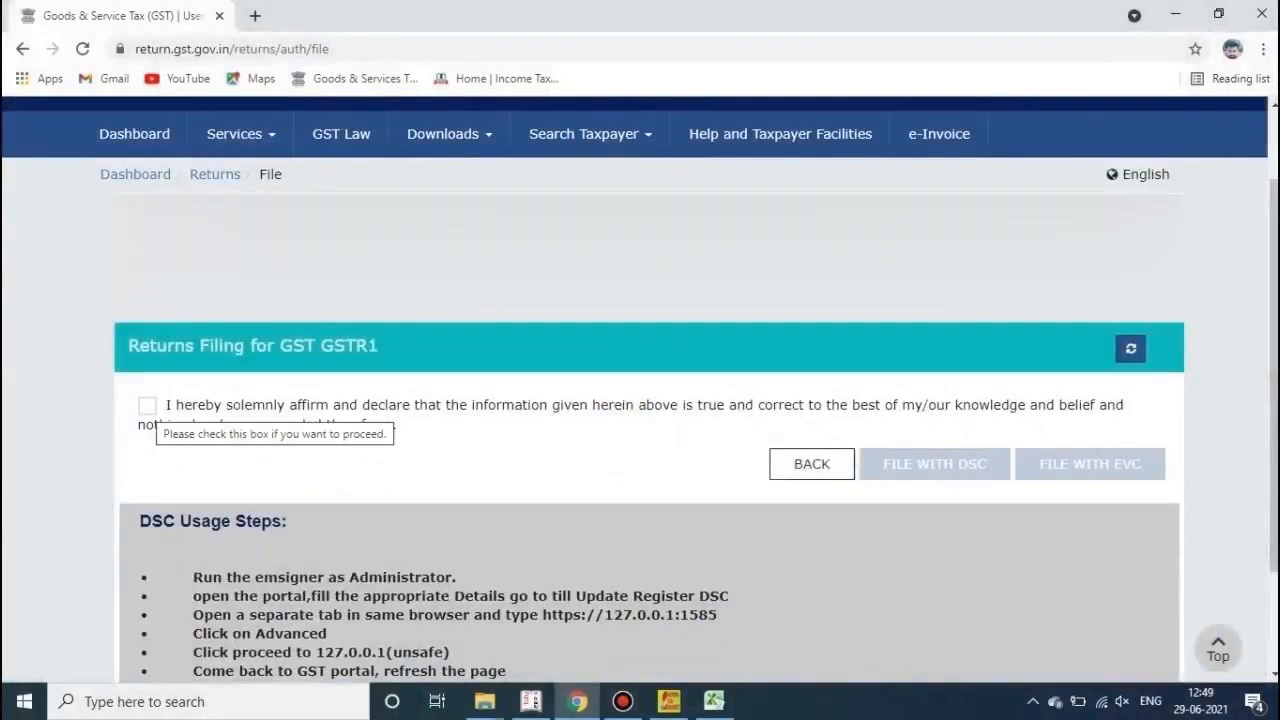
Step: Affirm the declaration, file with EVC using the received OTP, then minimise Chrome
left_click(147, 405)
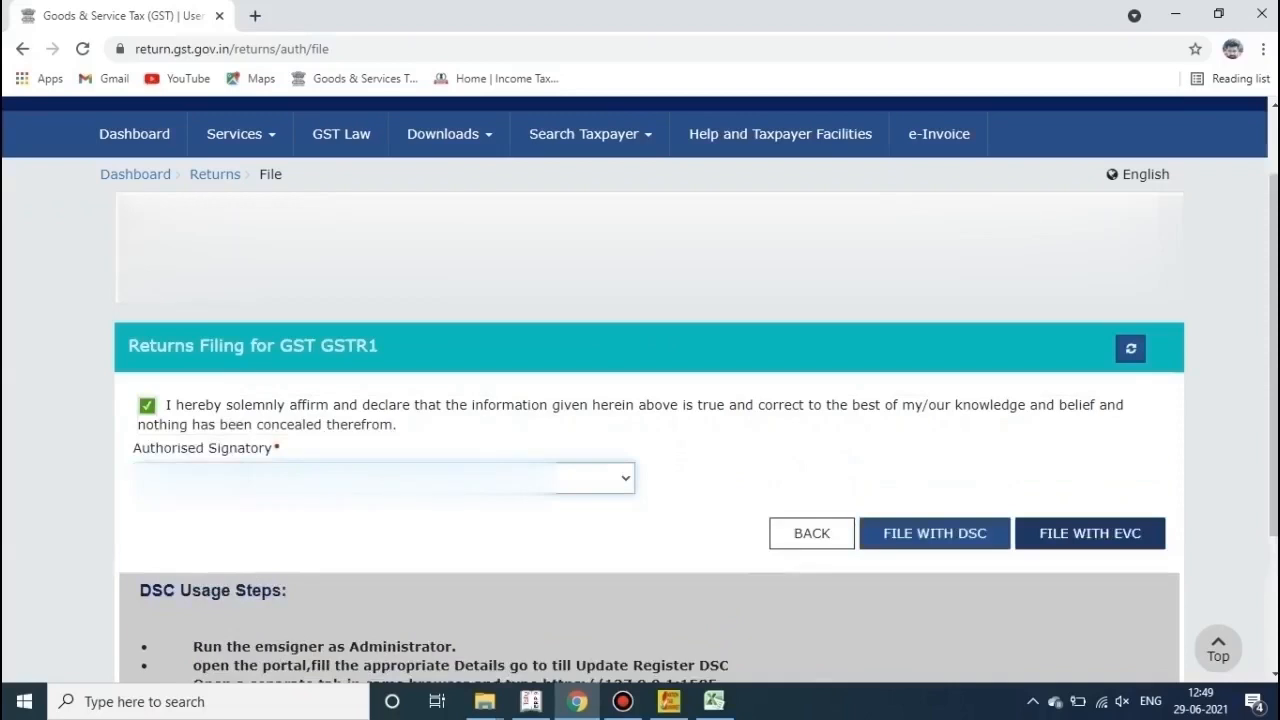
left_click(1090, 533)
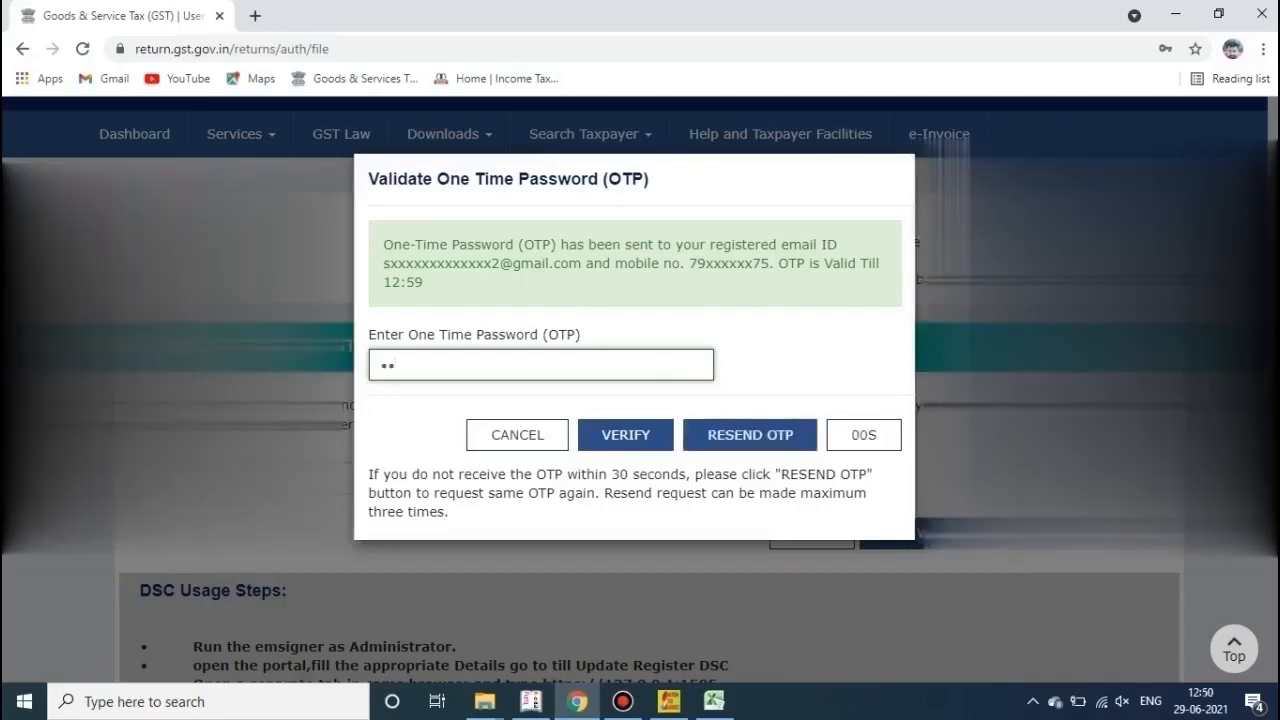
type("1234")
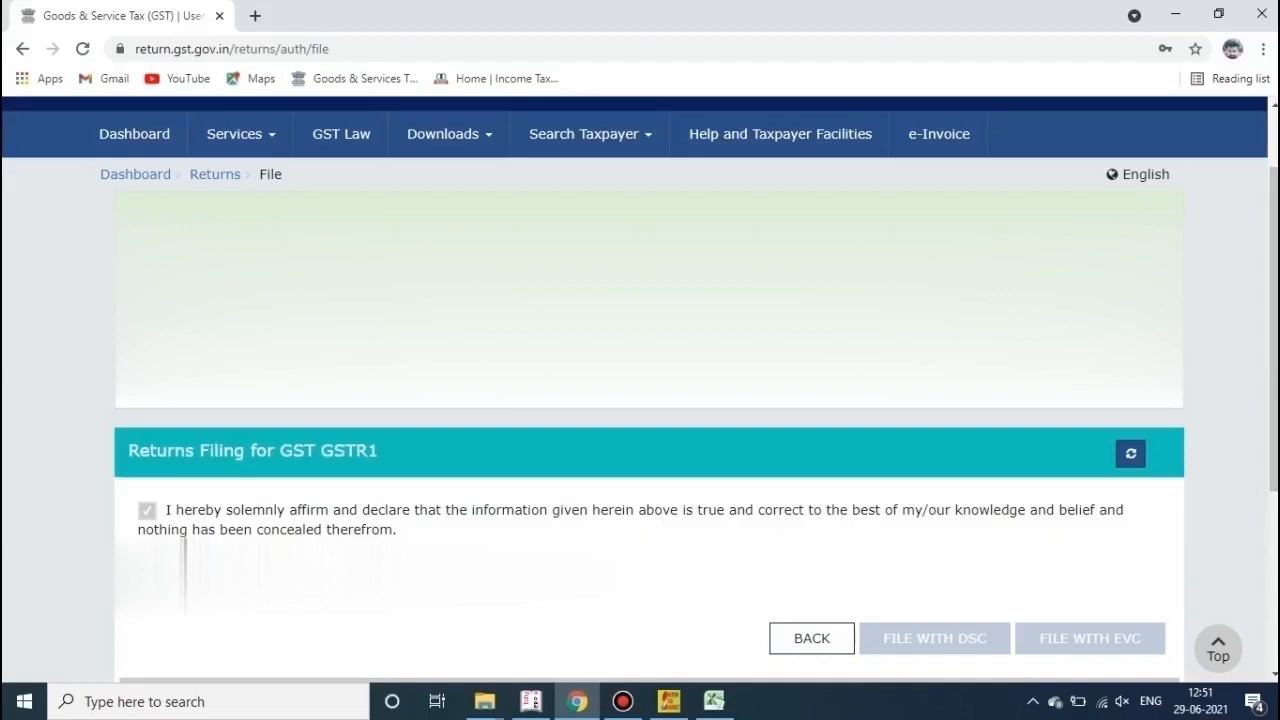
left_click(1176, 13)
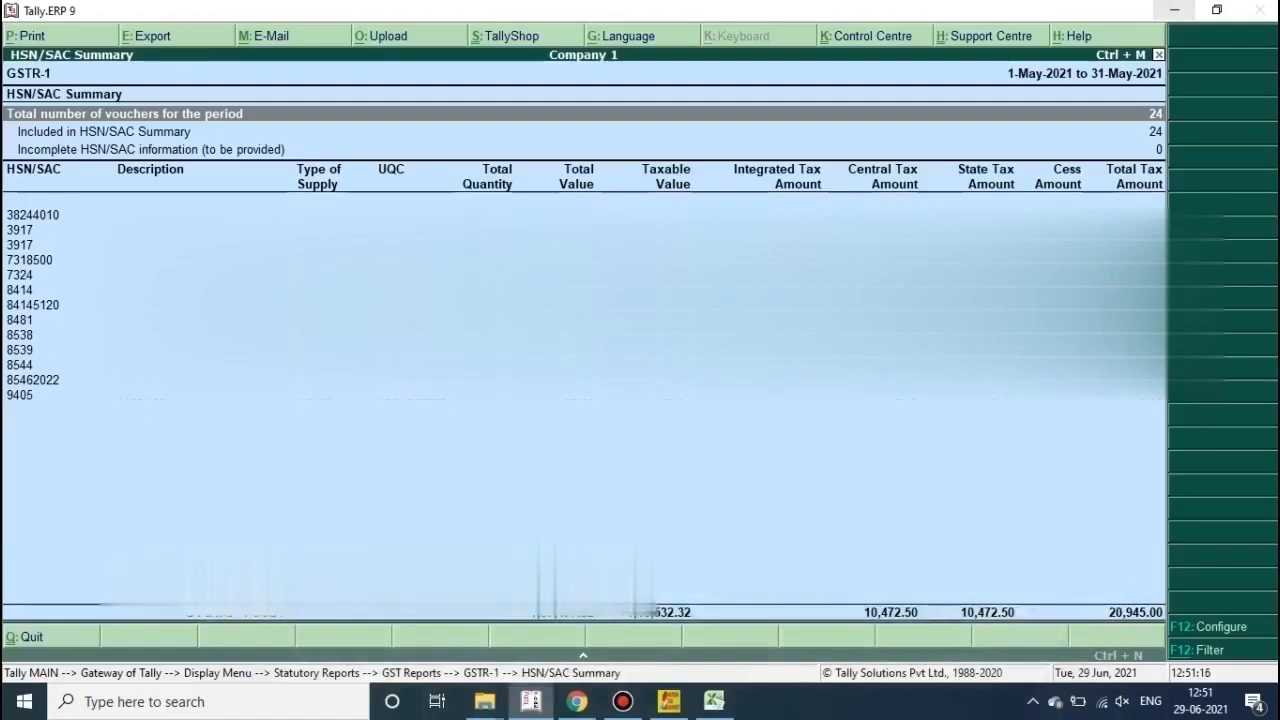
Step: Minimise the Tally, Excel and GST Offline Tool windows one after another
left_click(1176, 12)
left_click(1176, 12)
left_click(1176, 12)
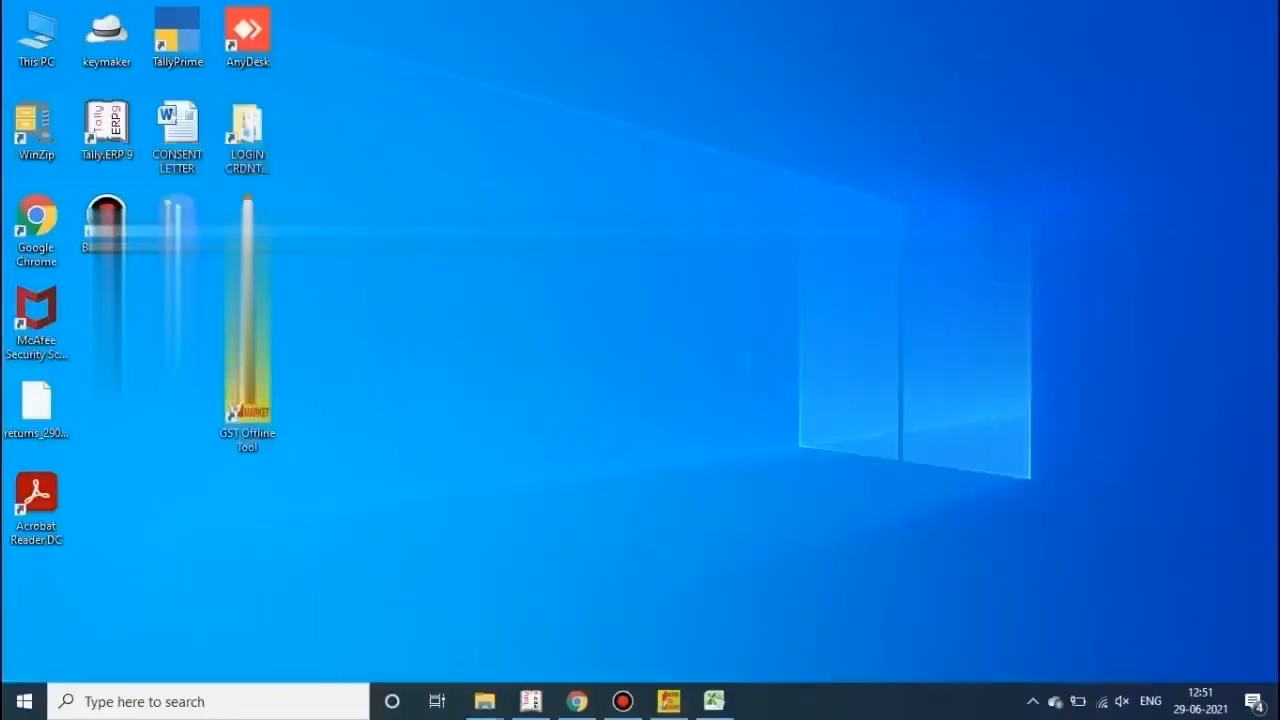